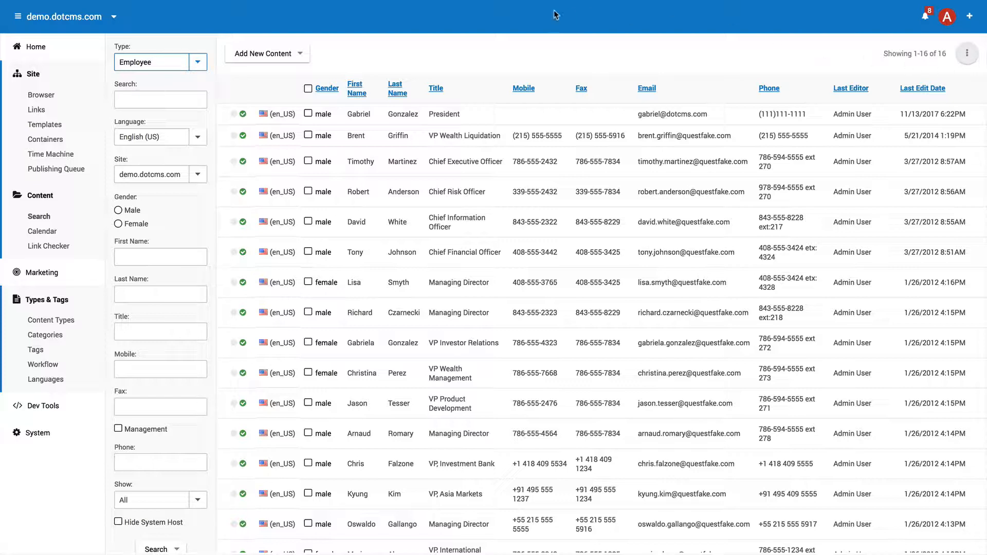
- Search the dotCMS documentation for "importing content" and open the Importing Content article
{"action": "mouse_move", "coordinate": [235, 5]}
{"action": "left_click", "coordinate": [225, 23]}
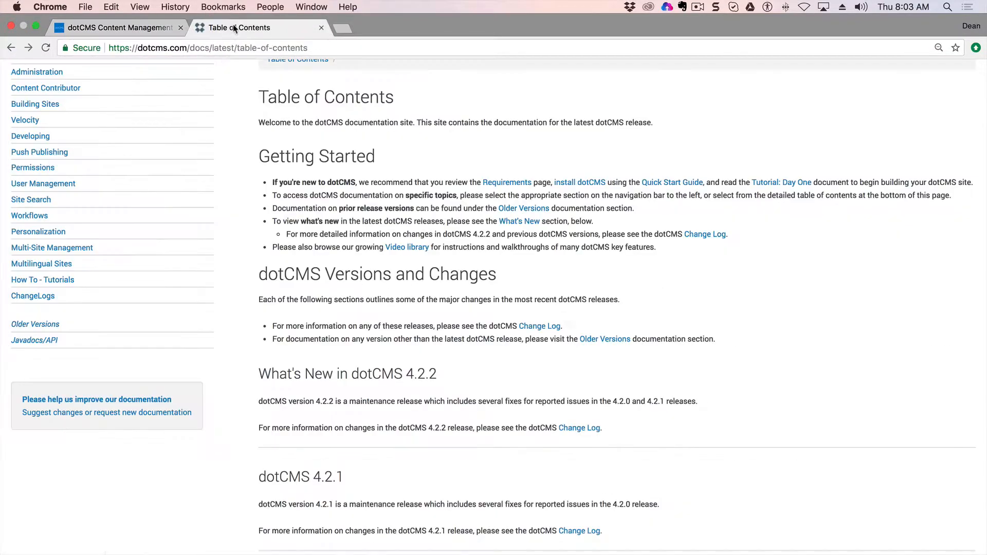
{"action": "left_click", "coordinate": [443, 19]}
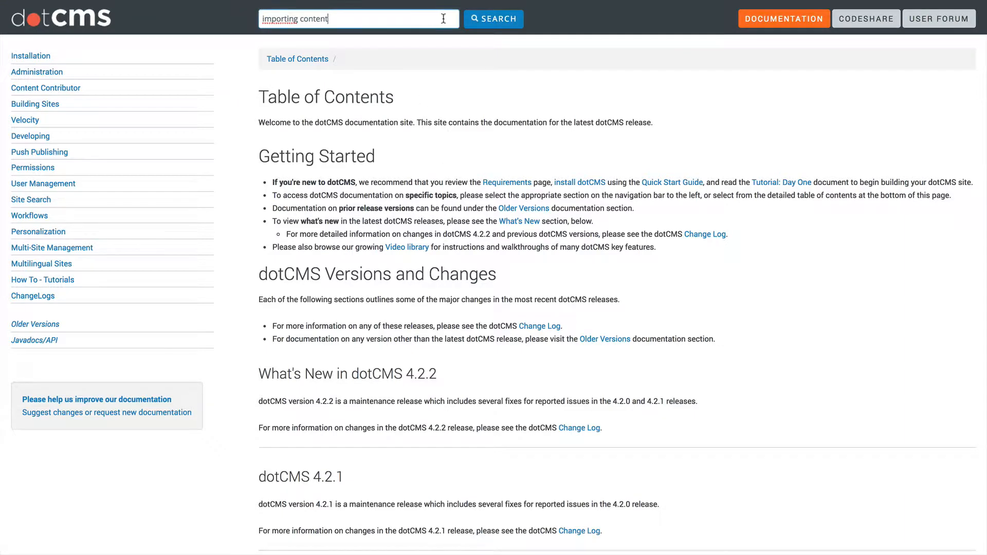
{"action": "left_click", "coordinate": [503, 24]}
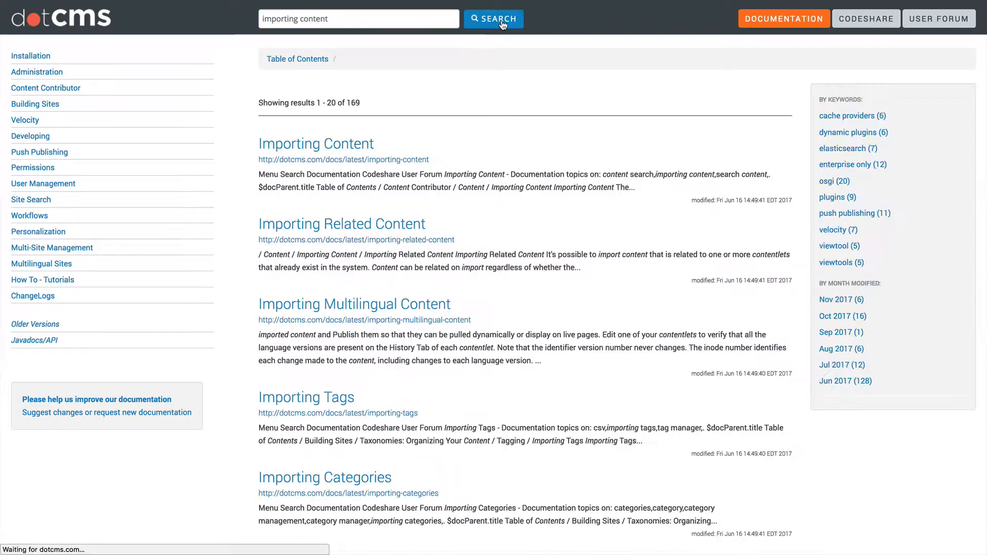
{"action": "left_click", "coordinate": [322, 147]}
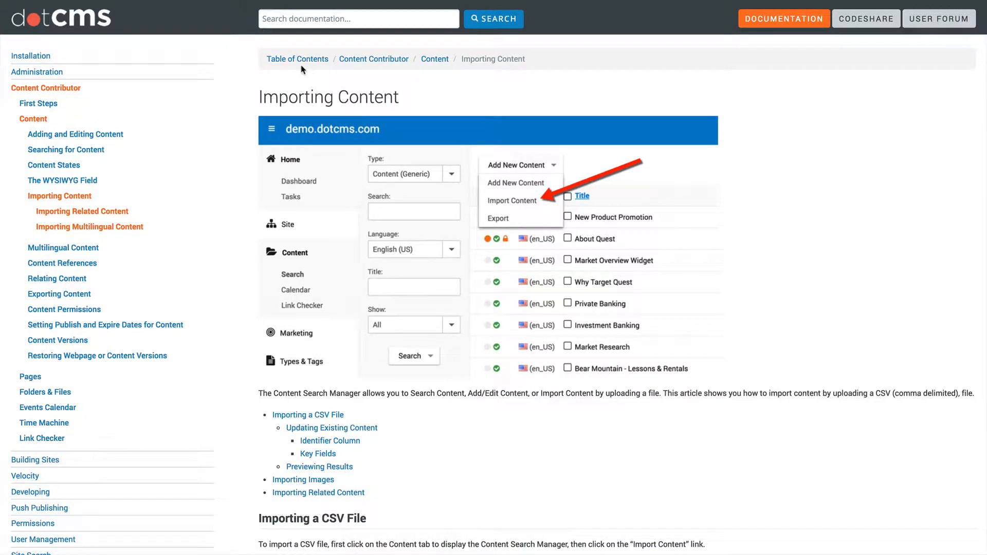
- Return to the dotCMS admin site and filter the content search by the Employee type
{"action": "mouse_move", "coordinate": [288, 1]}
{"action": "left_click", "coordinate": [158, 28]}
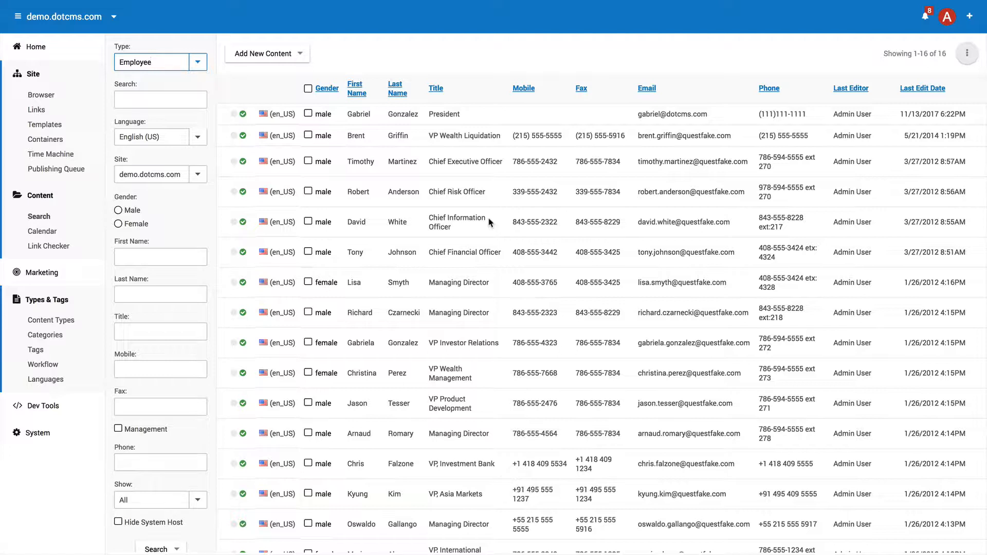
{"action": "left_click", "coordinate": [197, 61]}
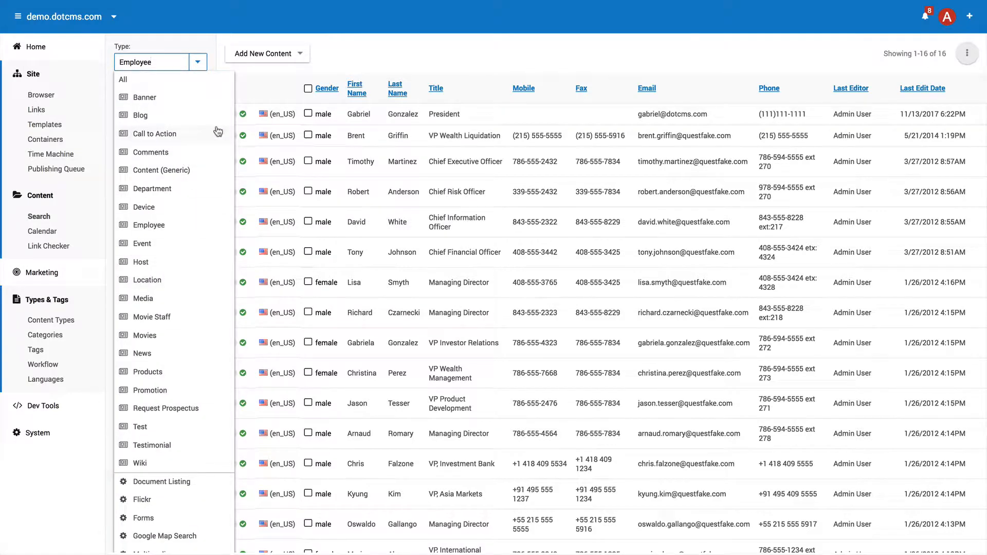
{"action": "left_click", "coordinate": [155, 225]}
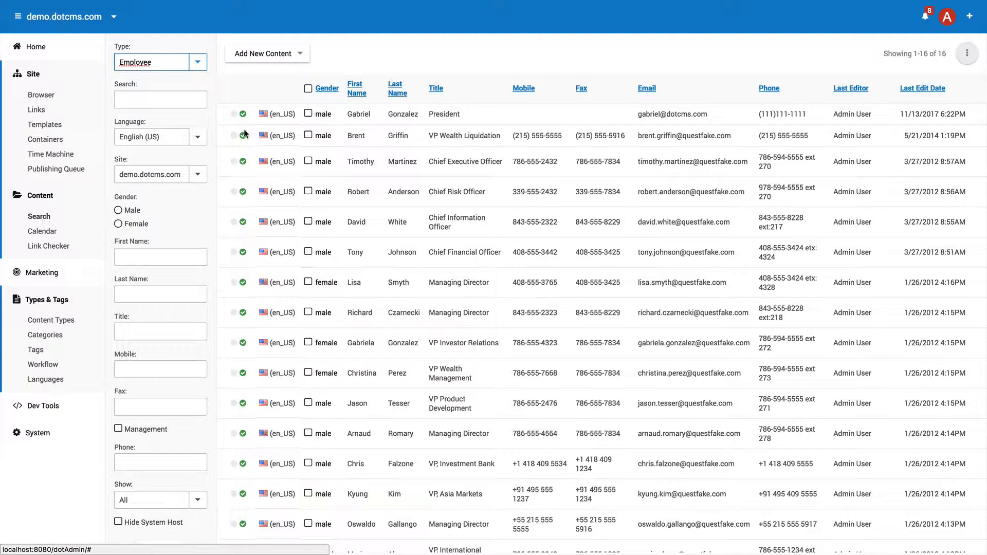
- Open the content import form with Employee as the content type and download its CSV sample file
{"action": "left_click", "coordinate": [301, 55]}
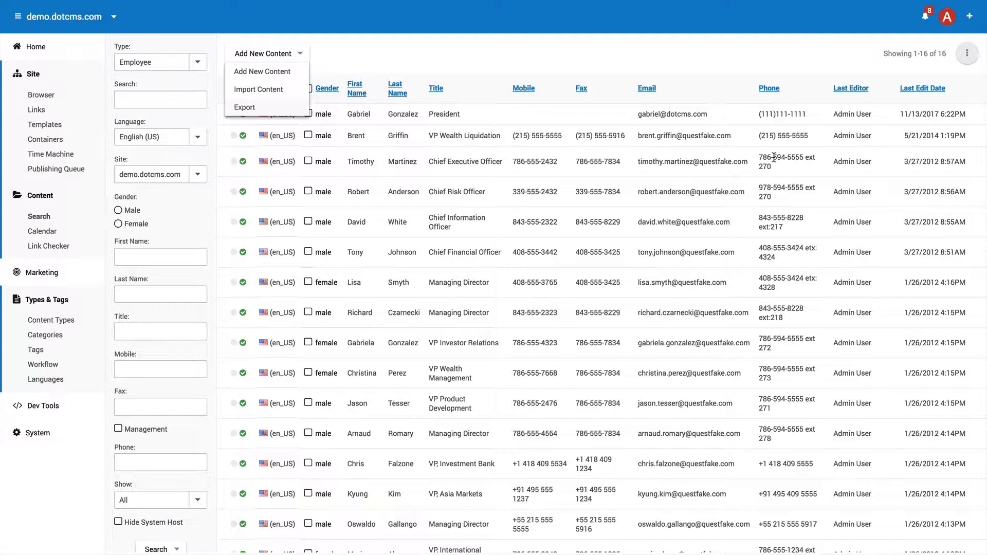
{"action": "left_click", "coordinate": [264, 92]}
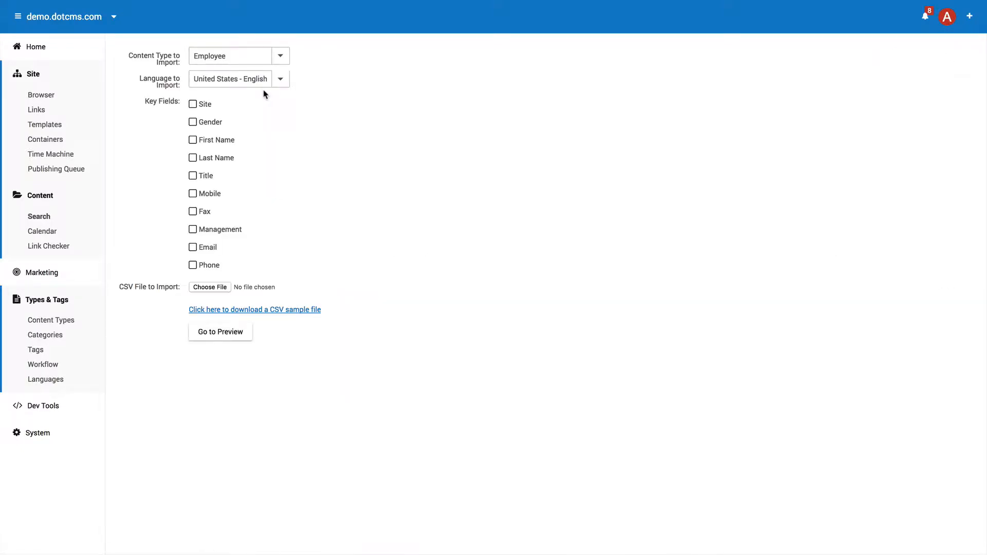
{"action": "left_click", "coordinate": [281, 57]}
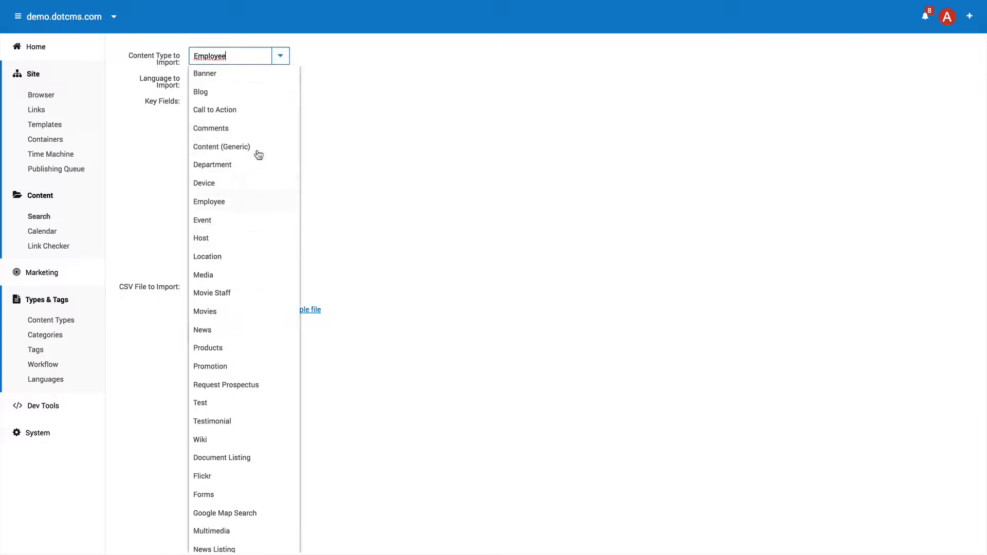
{"action": "left_click", "coordinate": [361, 69]}
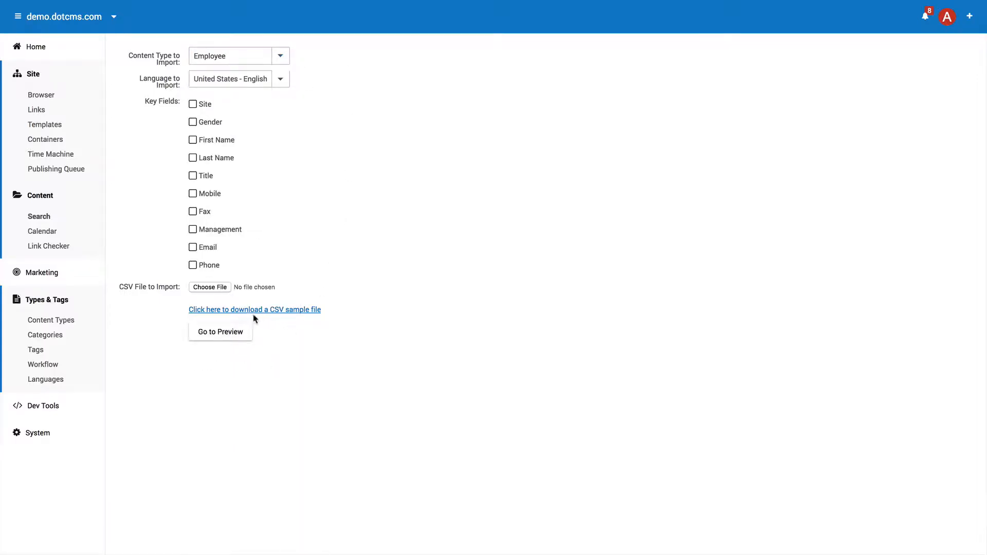
{"action": "left_click", "coordinate": [289, 311]}
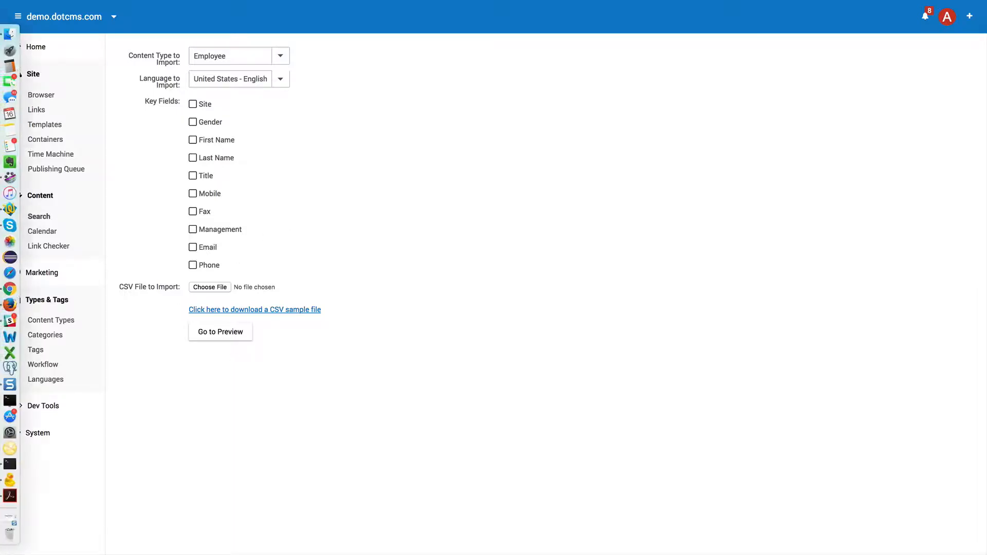
- Switch to Excel and examine the host1 header and the first host identifier in employeeImport.csv
{"action": "left_click", "coordinate": [11, 330]}
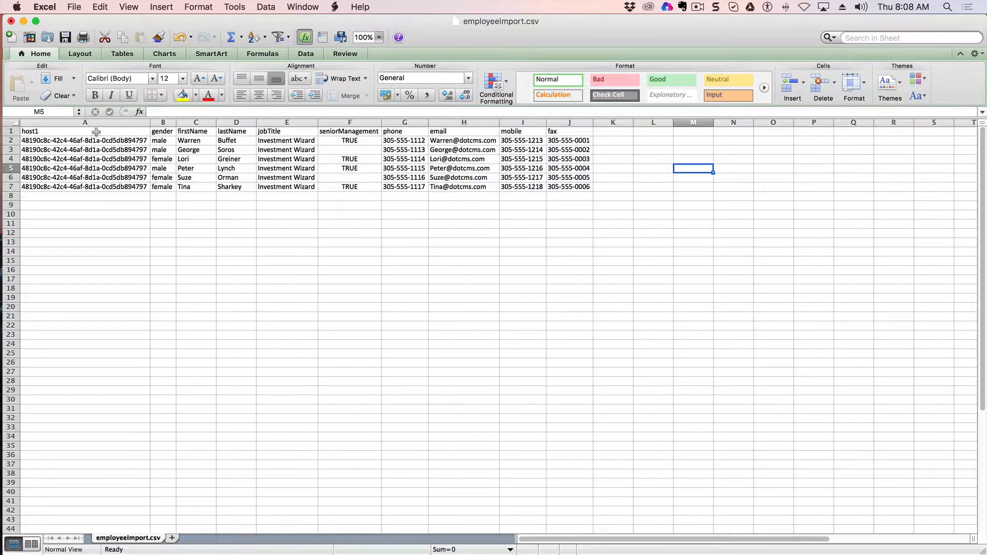
{"action": "left_click", "coordinate": [133, 133]}
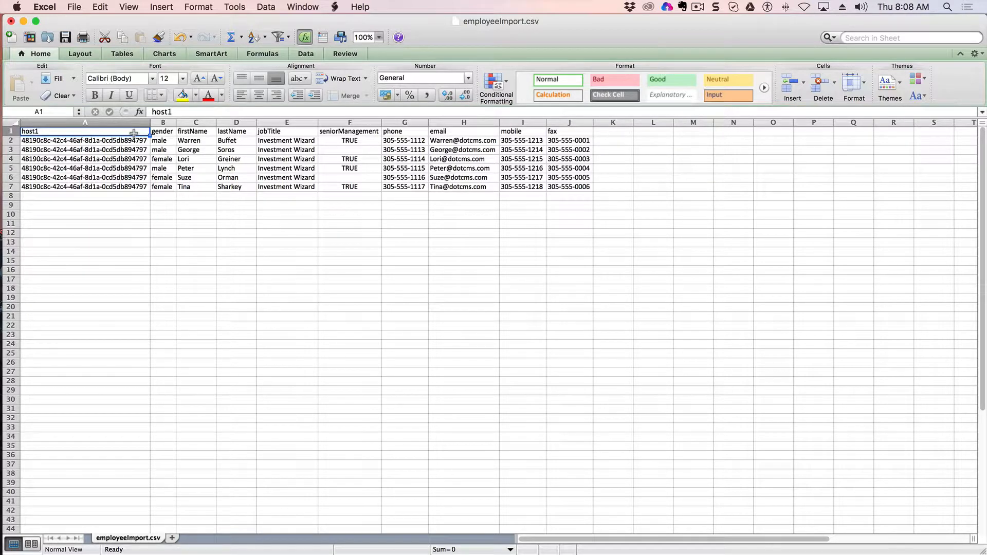
{"action": "left_click", "coordinate": [130, 140]}
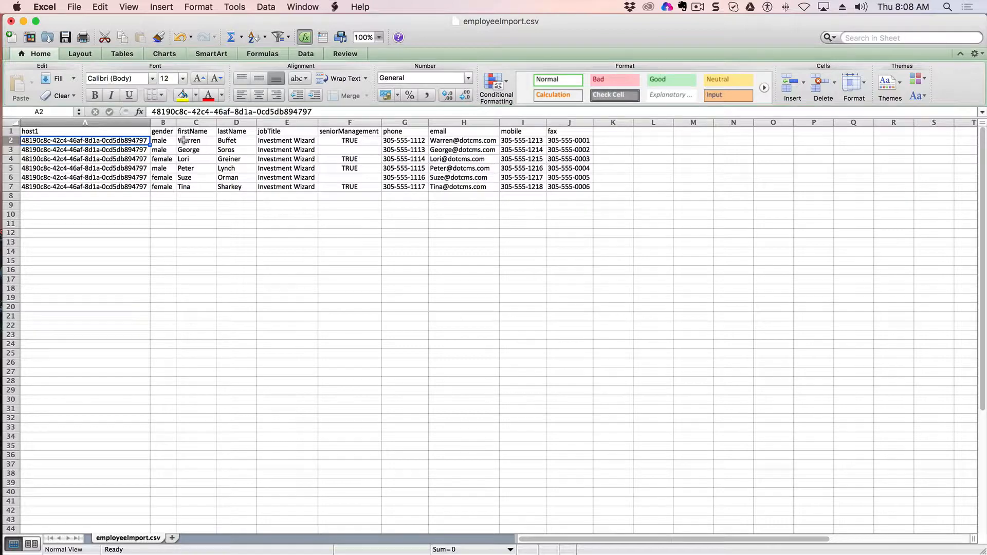
- Switch back to Chrome and view the home folder of demo.dotcms.com in the site browser
{"action": "mouse_move", "coordinate": [2, 409]}
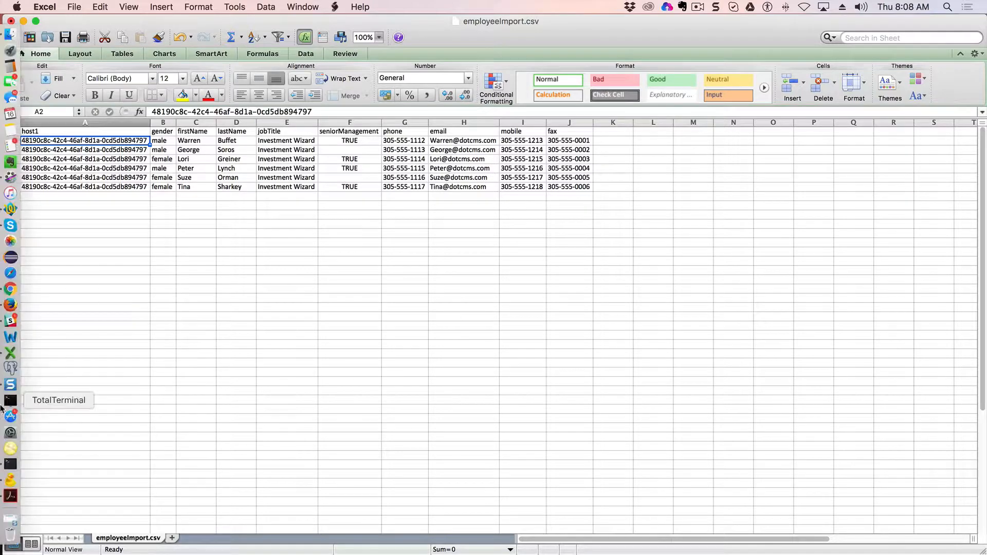
{"action": "left_click", "coordinate": [12, 289]}
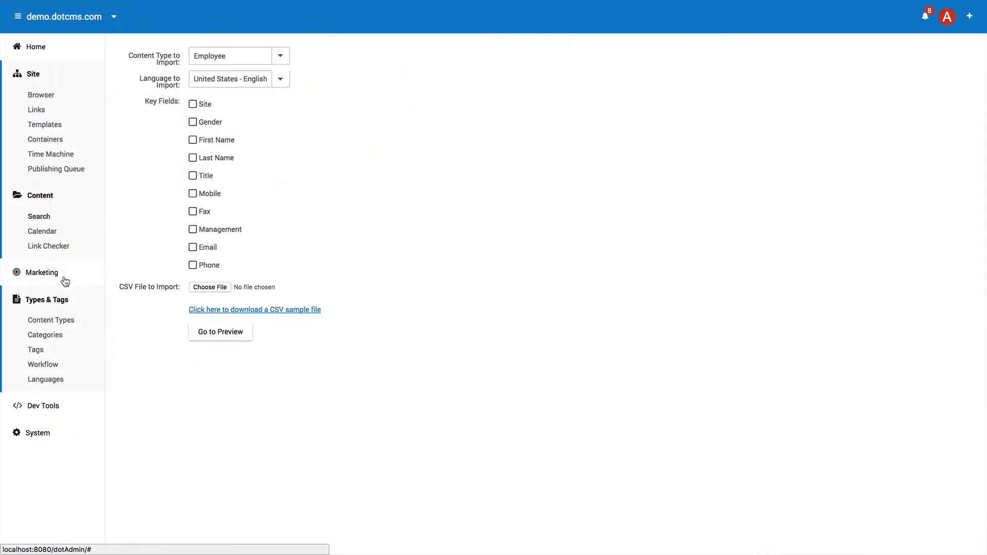
{"action": "left_click", "coordinate": [46, 96]}
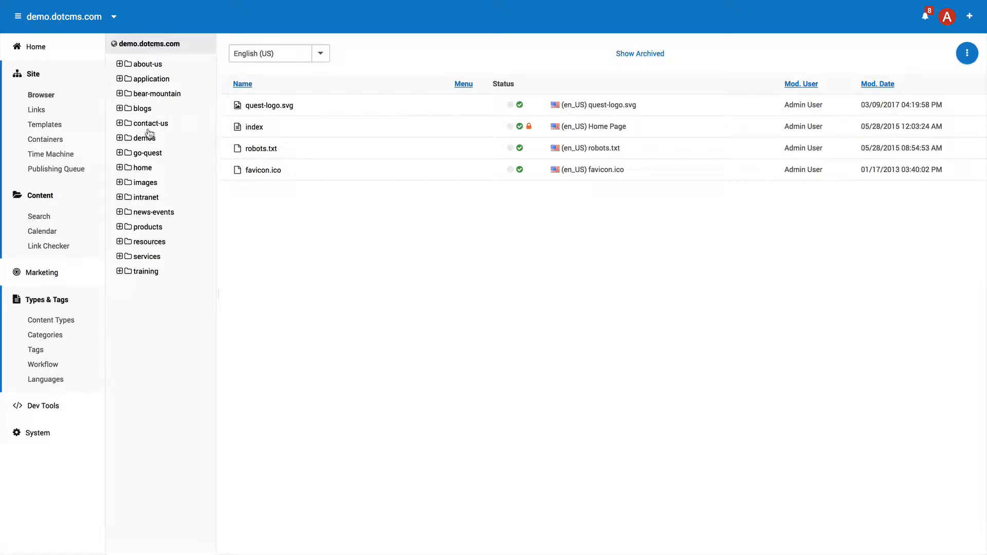
{"action": "right_click", "coordinate": [143, 171]}
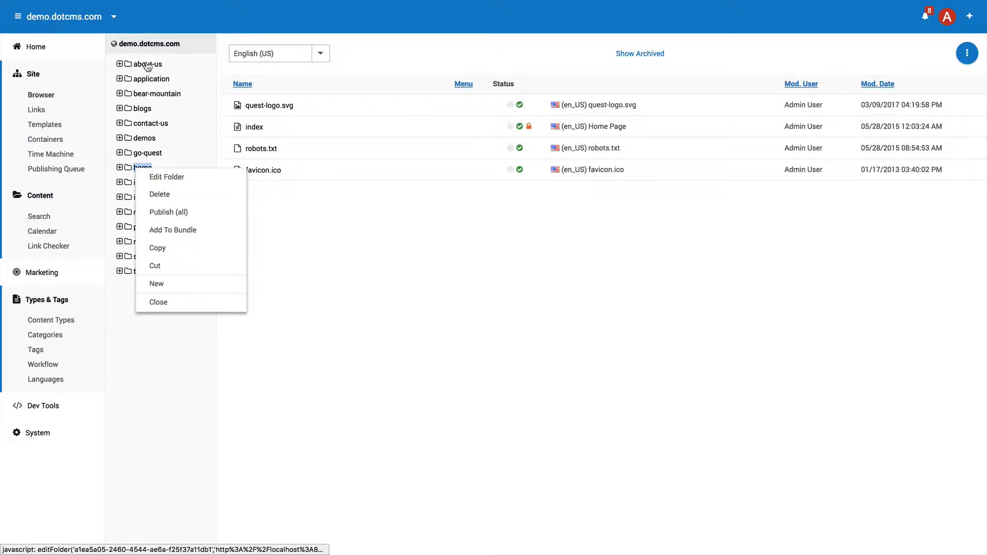
{"action": "left_click", "coordinate": [194, 305]}
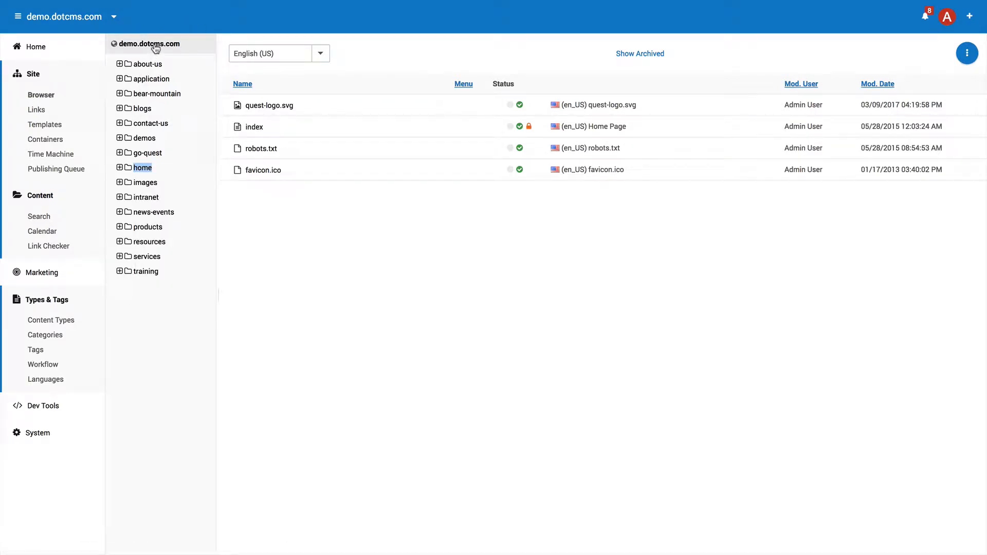
{"action": "left_click", "coordinate": [144, 169]}
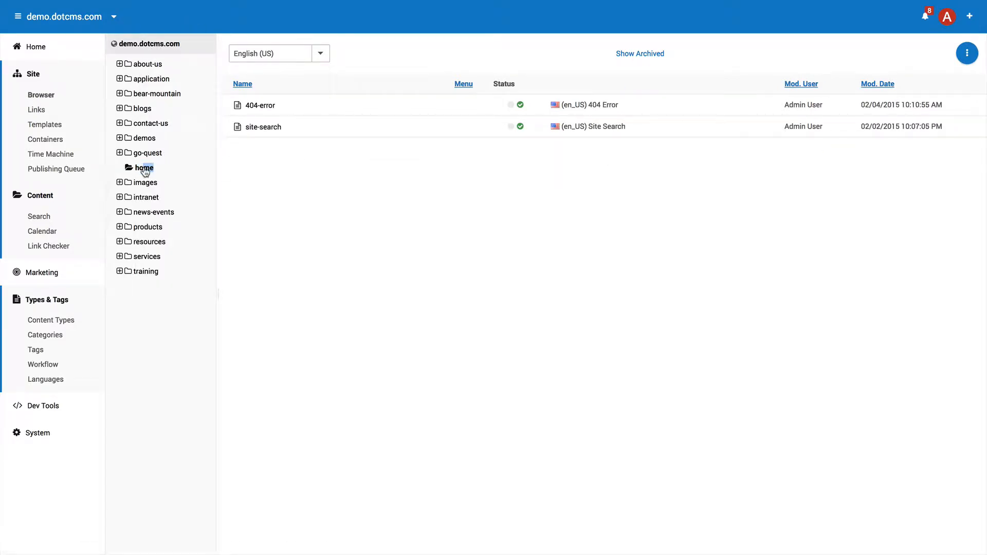
- Open the training folder's properties, highlight its identifier, and leave without saving
{"action": "left_click", "coordinate": [147, 273]}
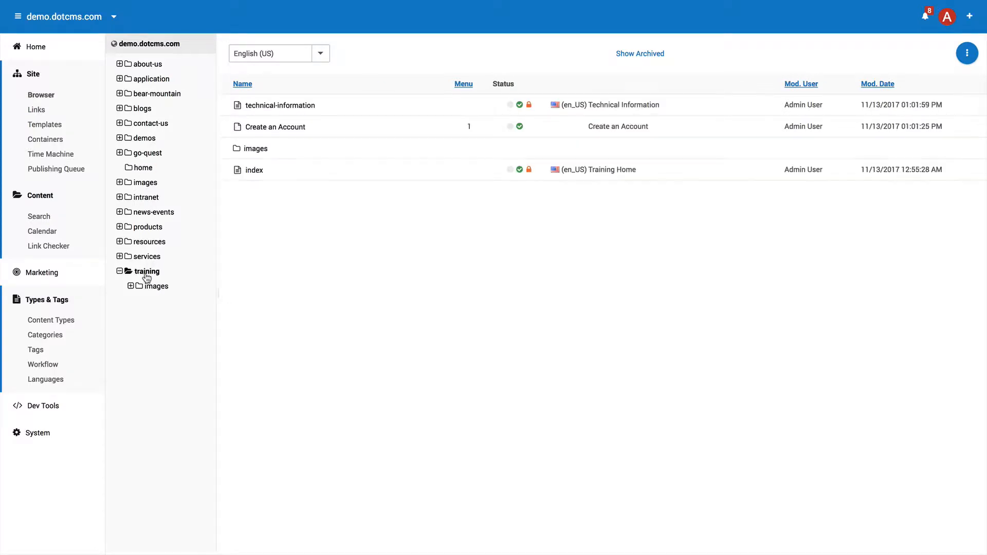
{"action": "right_click", "coordinate": [147, 277]}
{"action": "left_click", "coordinate": [165, 280]}
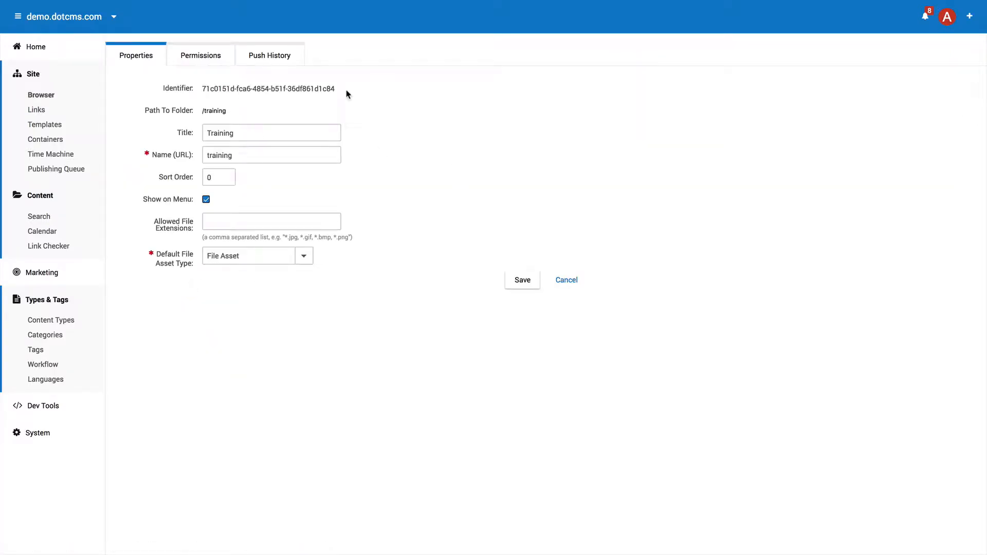
{"action": "left_click_drag", "start_coordinate": [341, 90], "coordinate": [202, 90]}
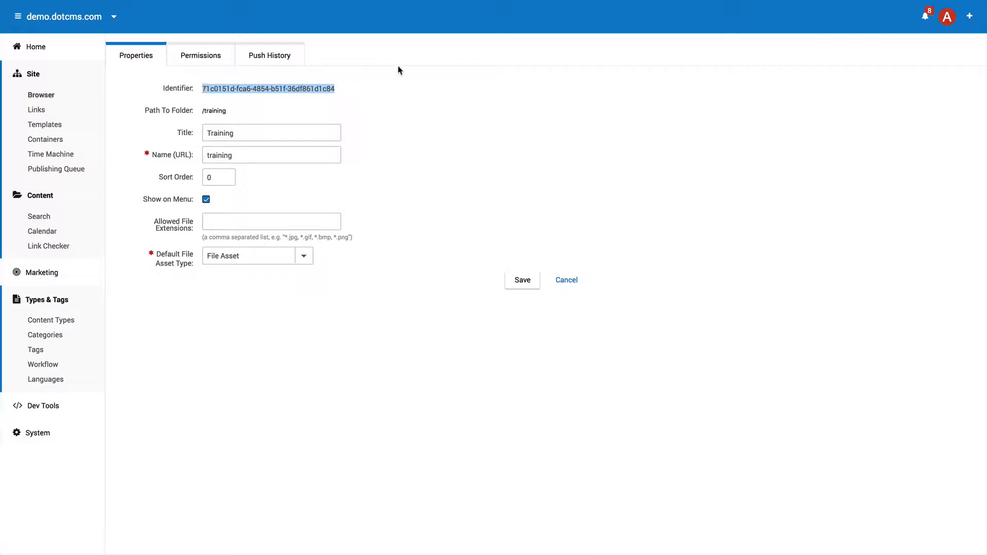
{"action": "left_click", "coordinate": [566, 280]}
- Open the demo.dotcms.com site for editing and highlight the host identifier in its history
{"action": "right_click", "coordinate": [134, 46]}
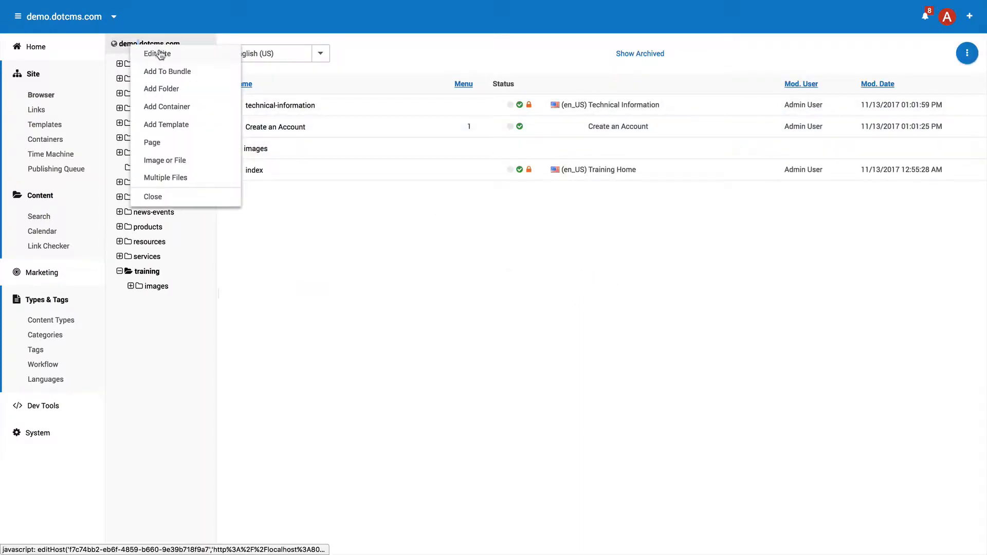
{"action": "left_click", "coordinate": [161, 53]}
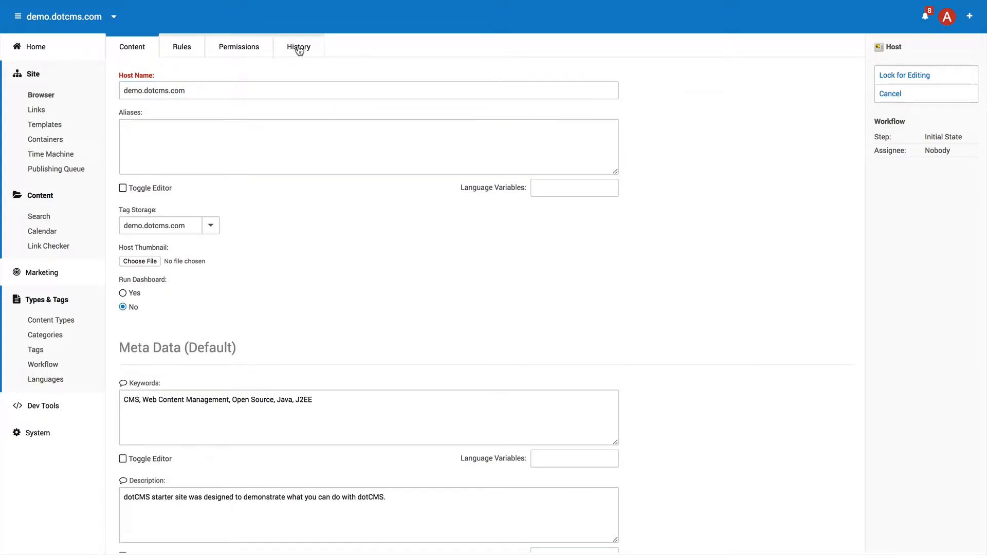
{"action": "left_click", "coordinate": [304, 51]}
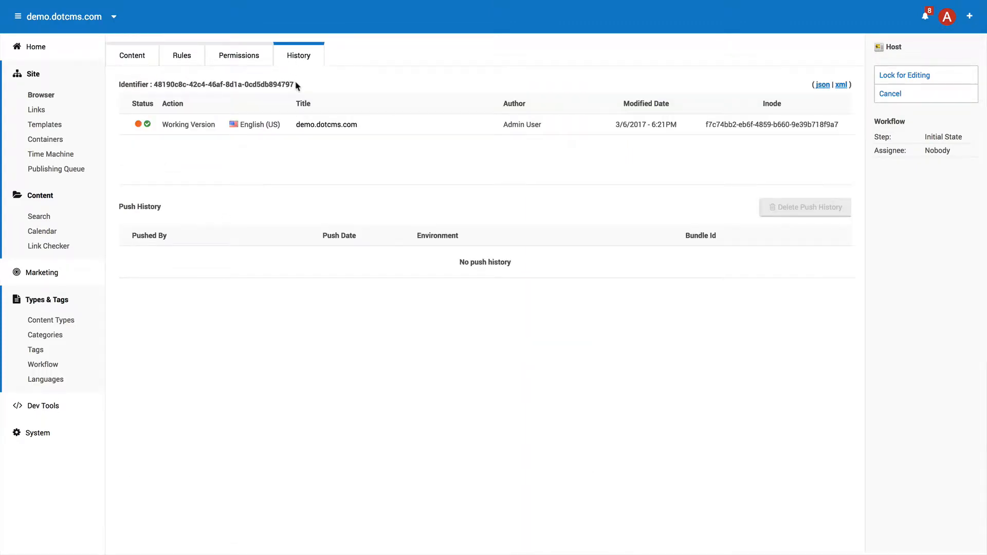
{"action": "left_click_drag", "start_coordinate": [294, 85], "coordinate": [156, 82]}
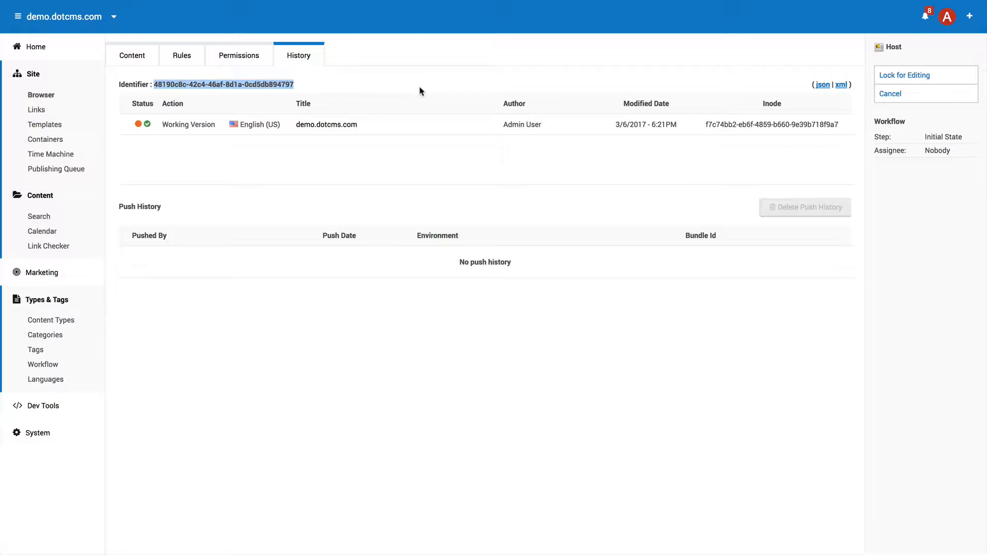
- Switch to Excel and review the gender, firstName, lastName and jobTitle columns, the full header row, and the employee name cells C2:D7
{"action": "left_click", "coordinate": [12, 351]}
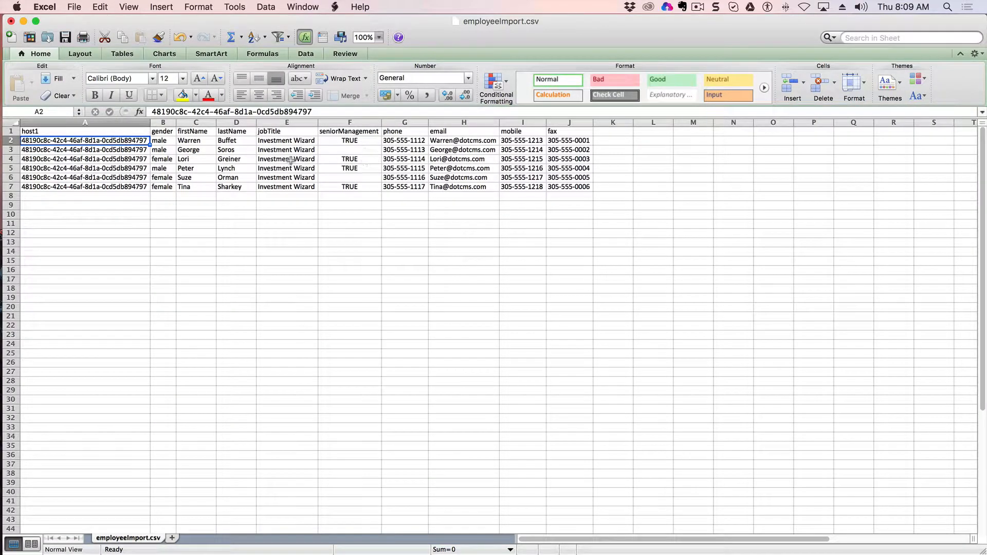
{"action": "left_click", "coordinate": [162, 213]}
{"action": "left_click", "coordinate": [164, 123]}
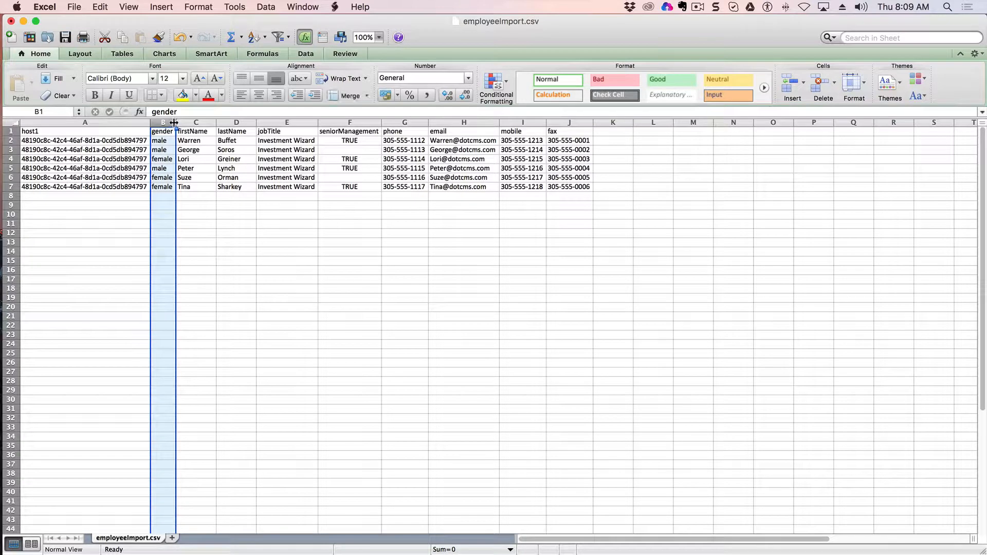
{"action": "left_click", "coordinate": [208, 122]}
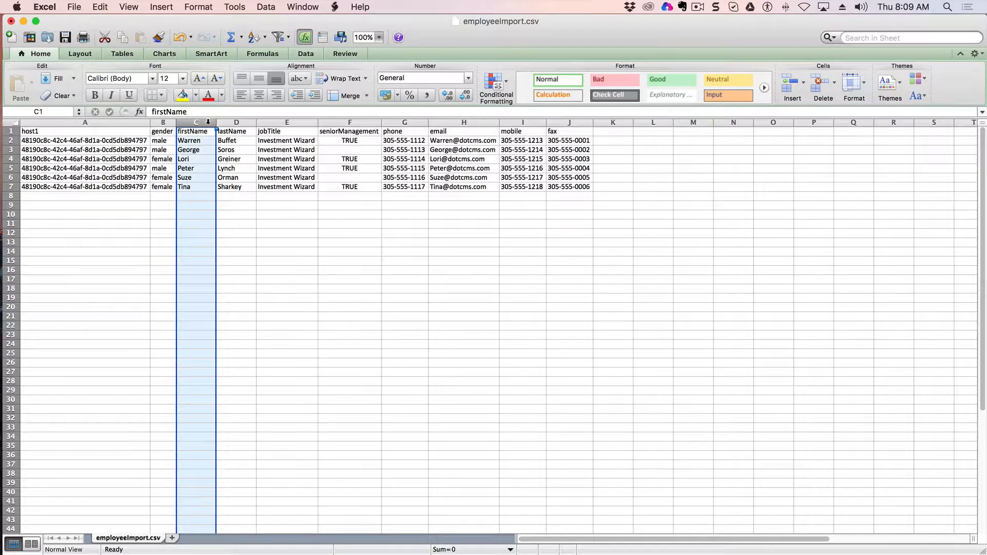
{"action": "left_click", "coordinate": [247, 122]}
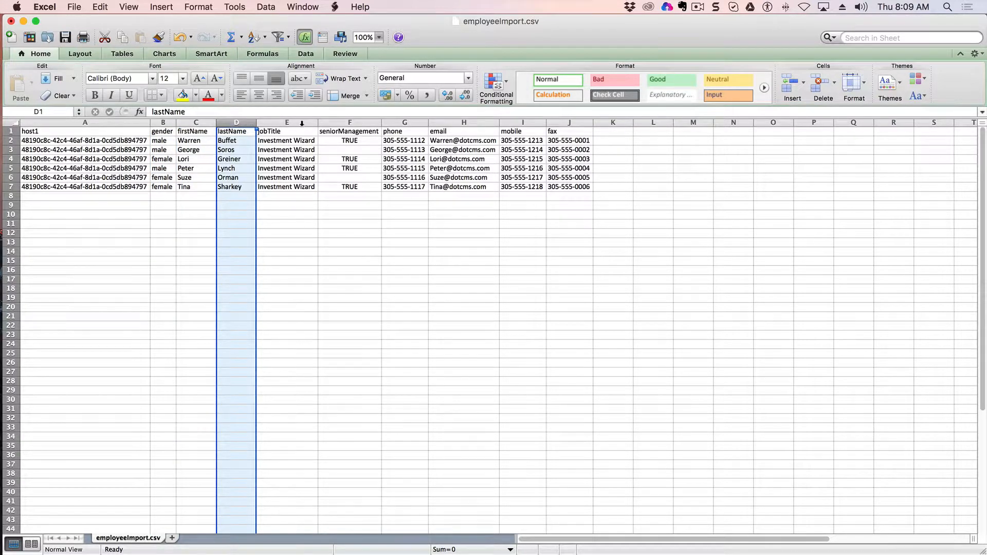
{"action": "left_click", "coordinate": [301, 124]}
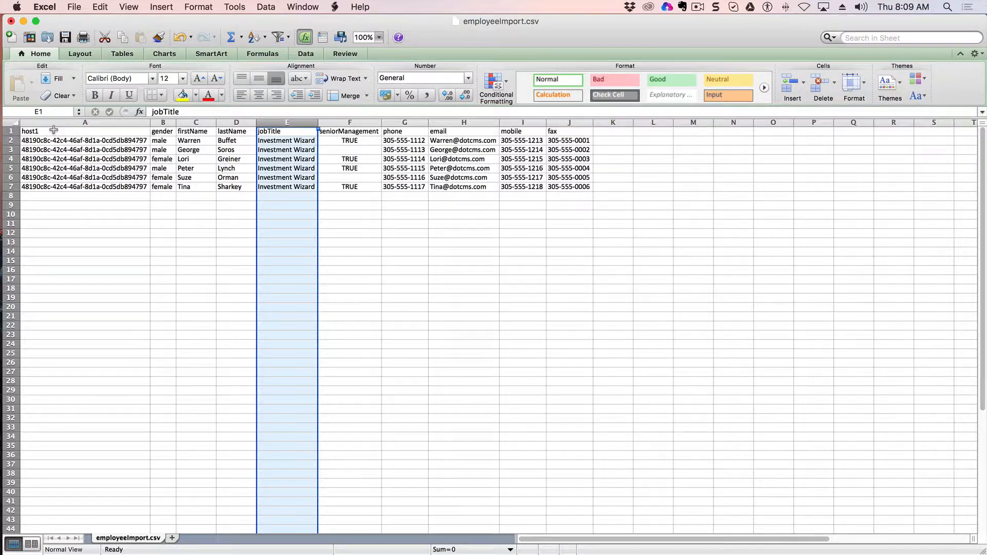
{"action": "left_click_drag", "start_coordinate": [54, 132], "coordinate": [587, 134]}
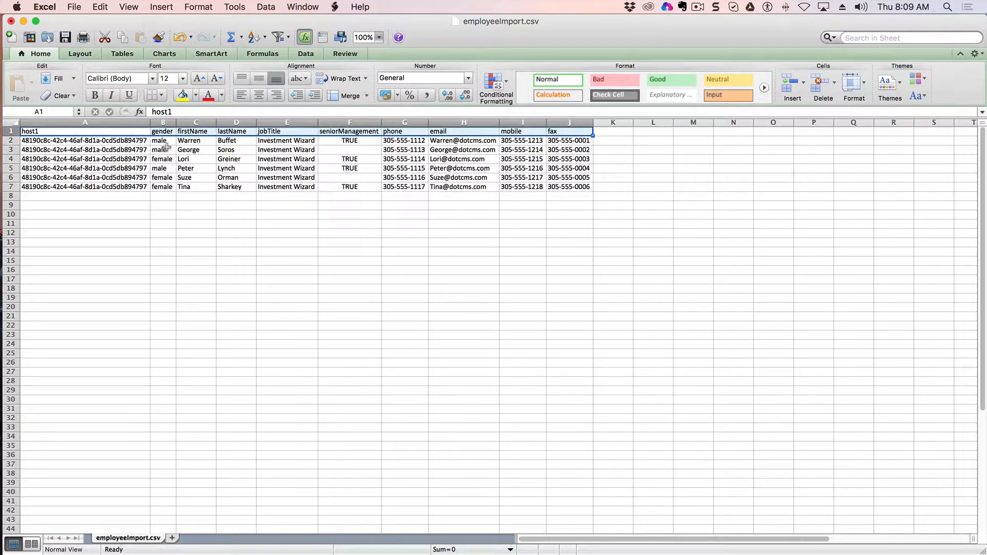
{"action": "left_click_drag", "start_coordinate": [188, 141], "coordinate": [235, 187]}
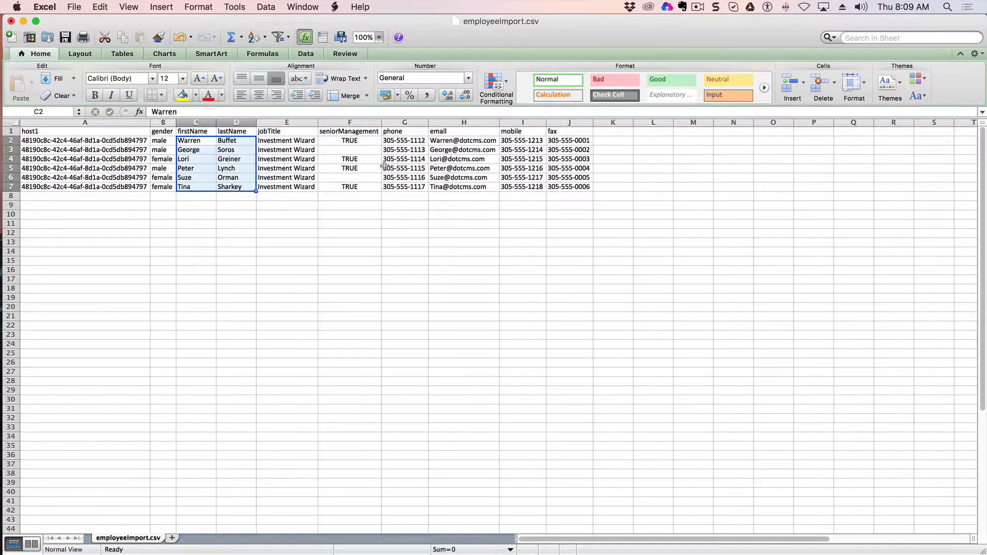
- Review the jobTitle, seniorManagement, phone, mobile, email and fax columns, and return to the Employee content list in Chrome
{"action": "left_click", "coordinate": [306, 123]}
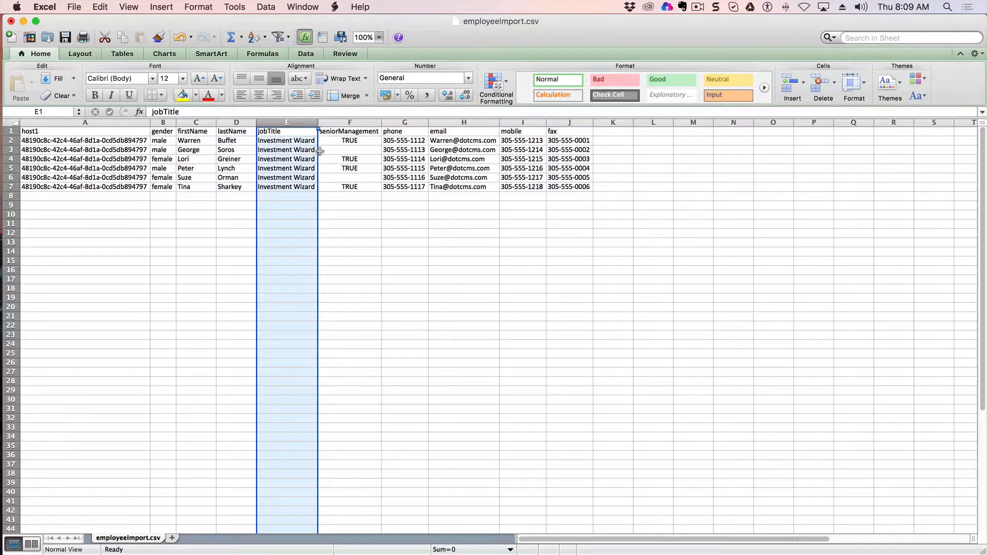
{"action": "left_click", "coordinate": [363, 123]}
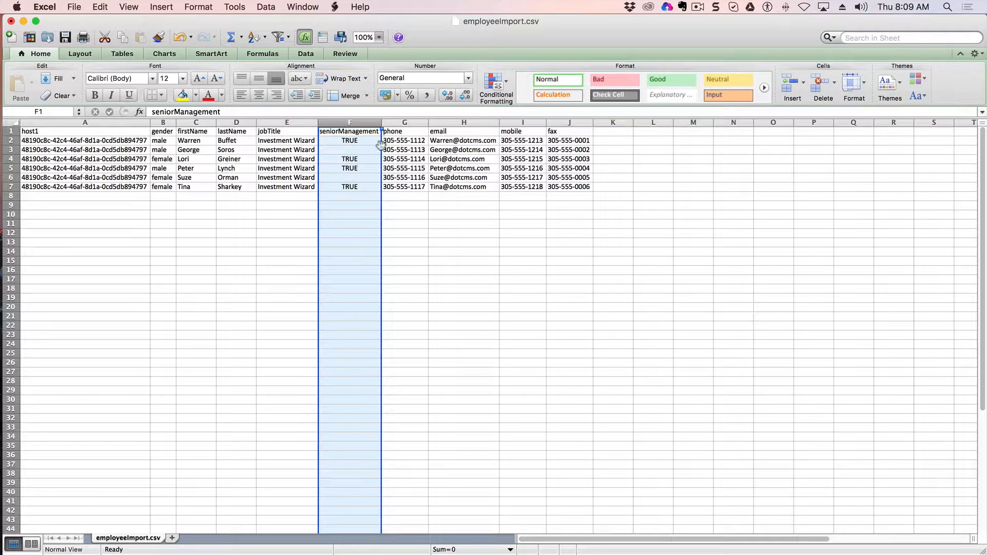
{"action": "left_click", "coordinate": [413, 134]}
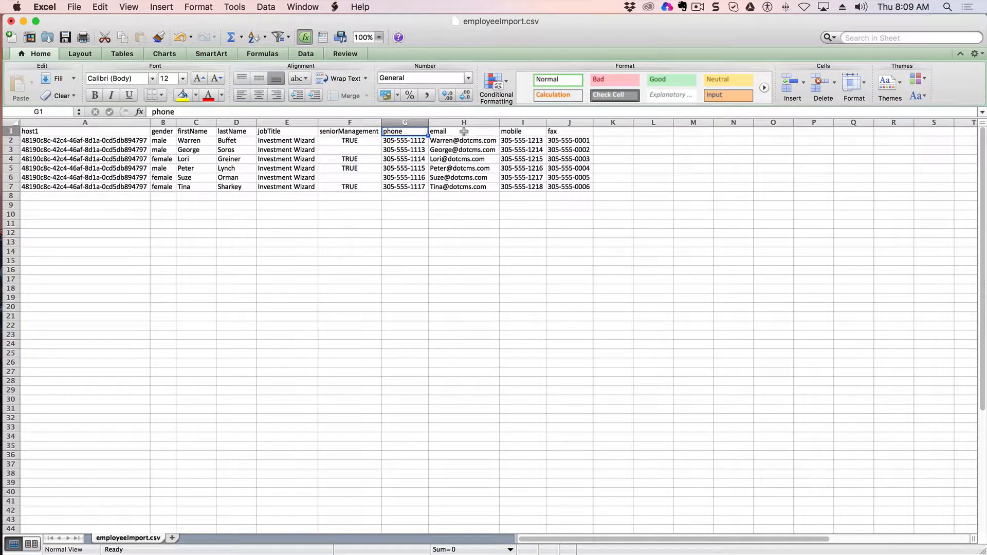
{"action": "left_click", "coordinate": [510, 132]}
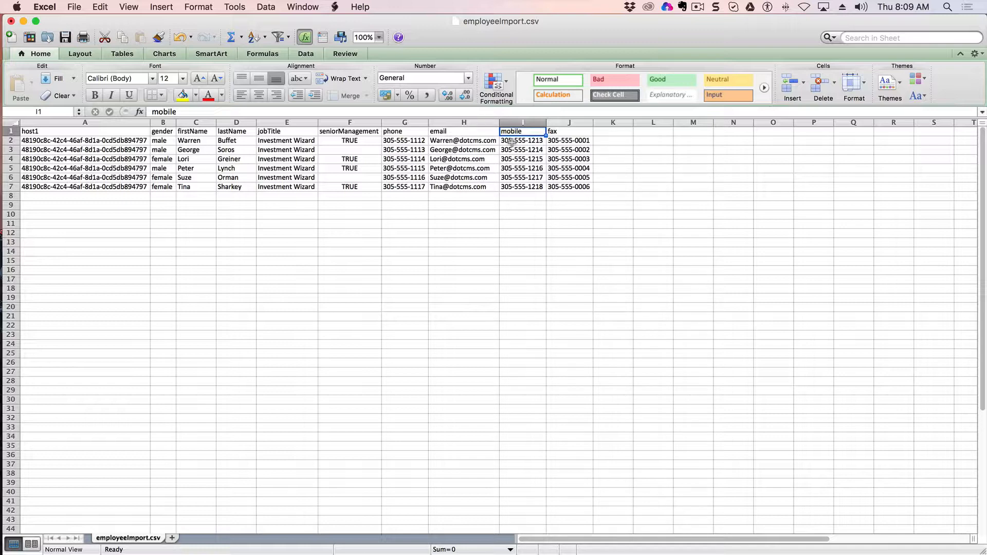
{"action": "left_click", "coordinate": [481, 123]}
{"action": "left_click", "coordinate": [573, 123]}
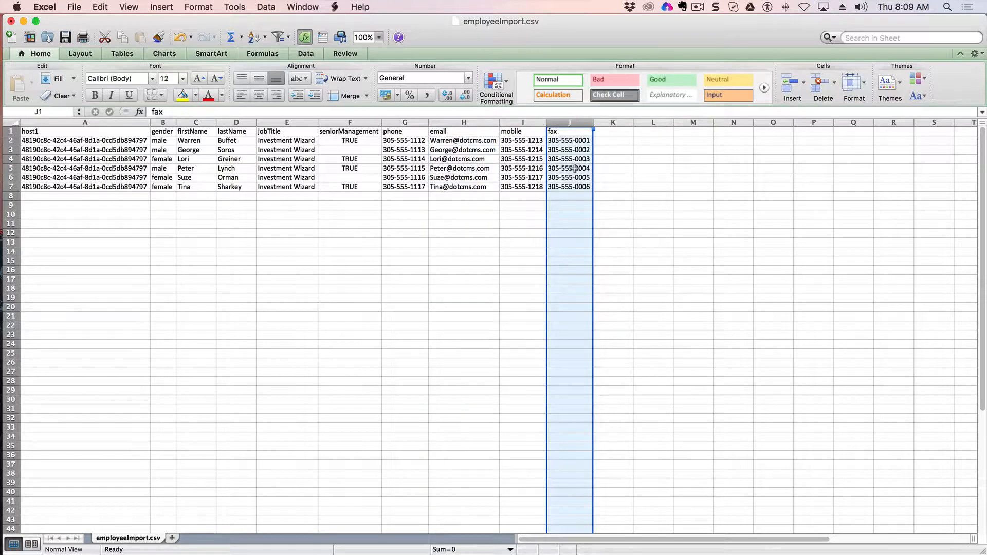
{"action": "left_click", "coordinate": [621, 169]}
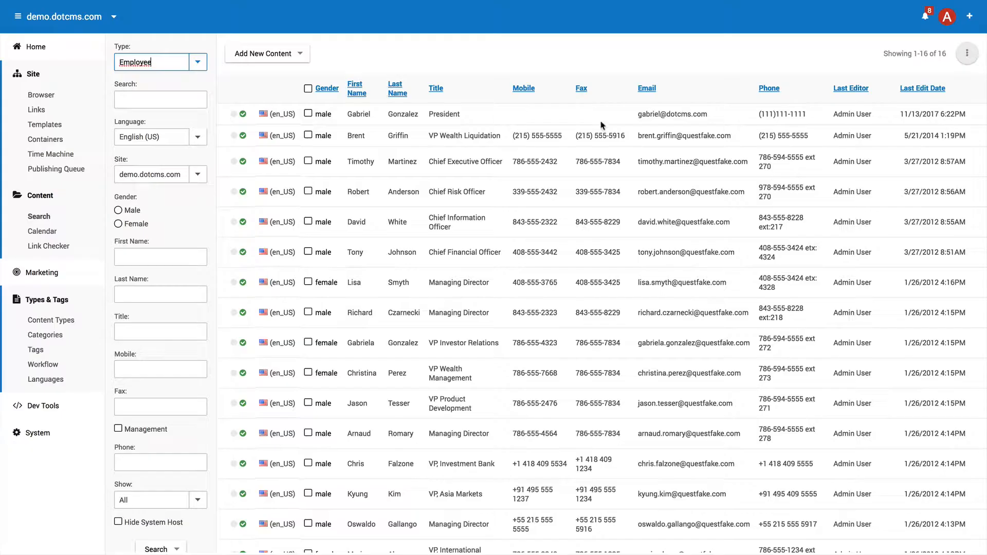
- Open the content import for Employee, choose the employeeImport CSV file, and preview the import without key fields
{"action": "left_click", "coordinate": [301, 55]}
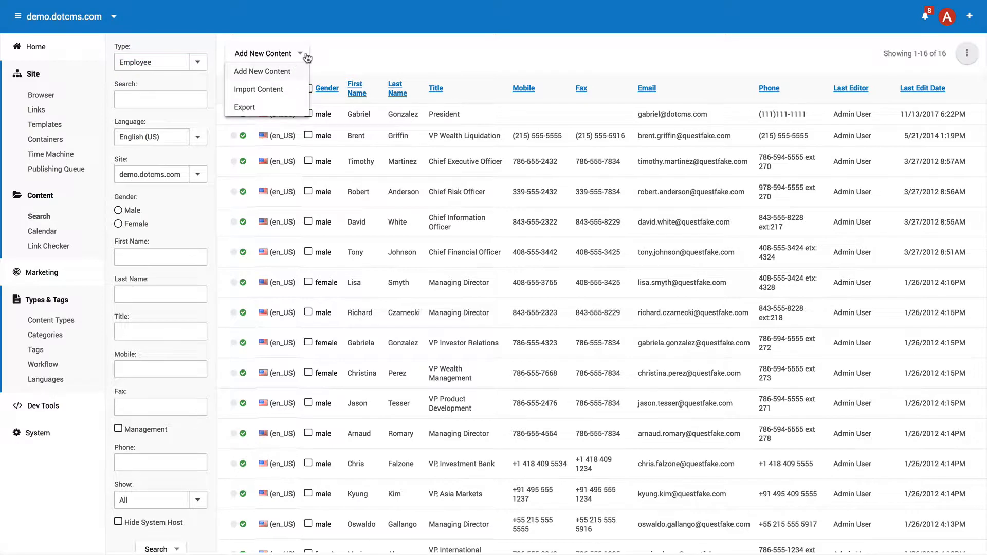
{"action": "left_click", "coordinate": [268, 91]}
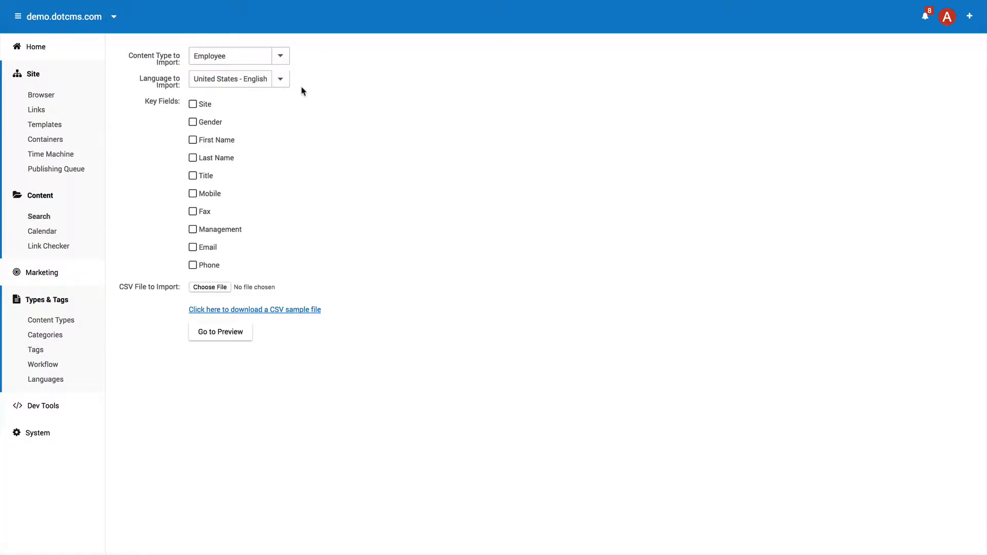
{"action": "left_click", "coordinate": [212, 289]}
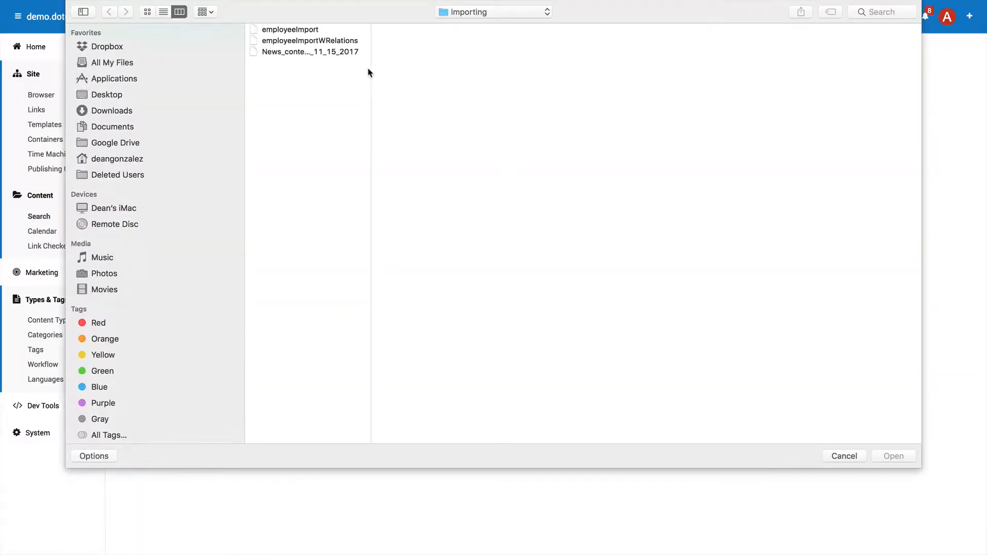
{"action": "left_click", "coordinate": [296, 32]}
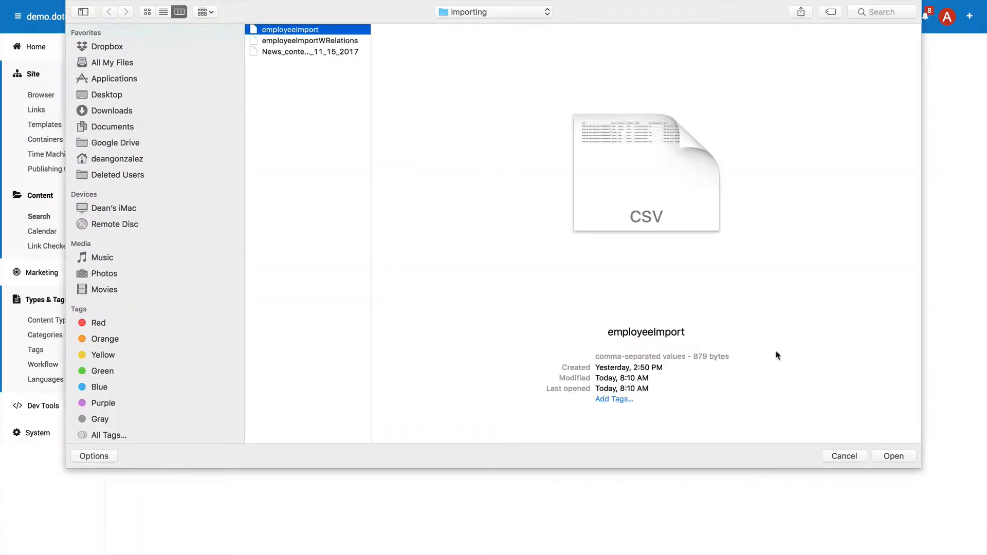
{"action": "left_click", "coordinate": [893, 458]}
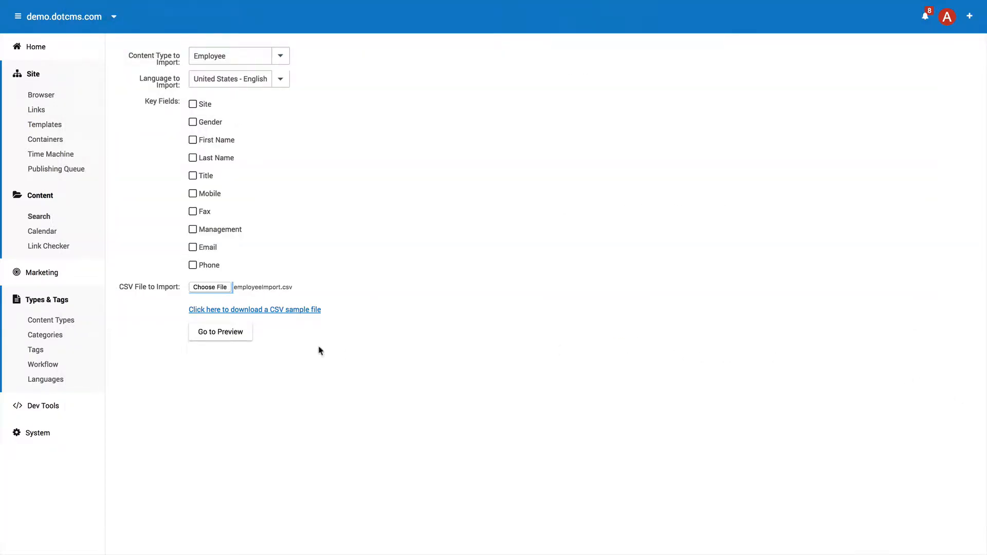
{"action": "left_click", "coordinate": [211, 335]}
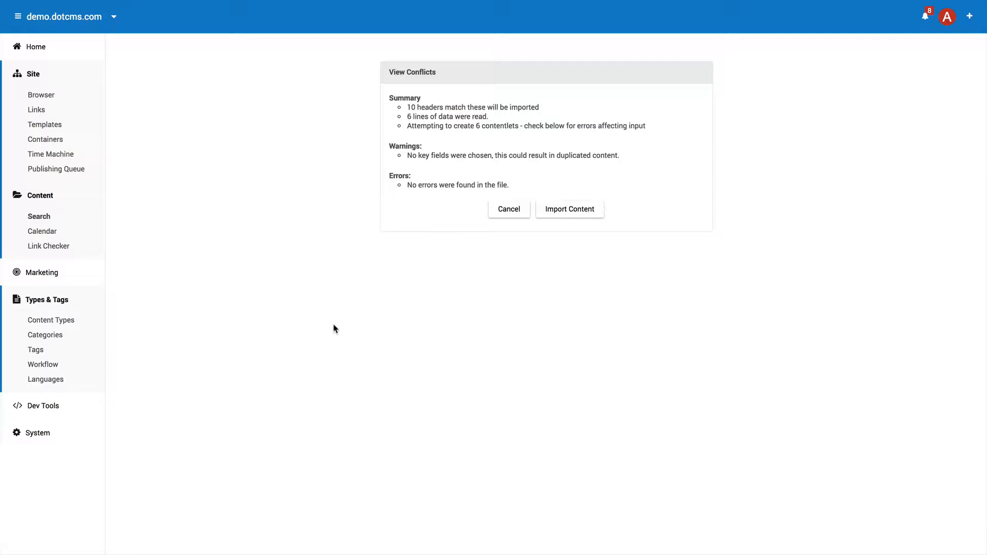
- Highlight the key fields warning in the preview, cancel the preview, and highlight the Key Fields label
{"action": "left_click_drag", "start_coordinate": [501, 155], "coordinate": [419, 154]}
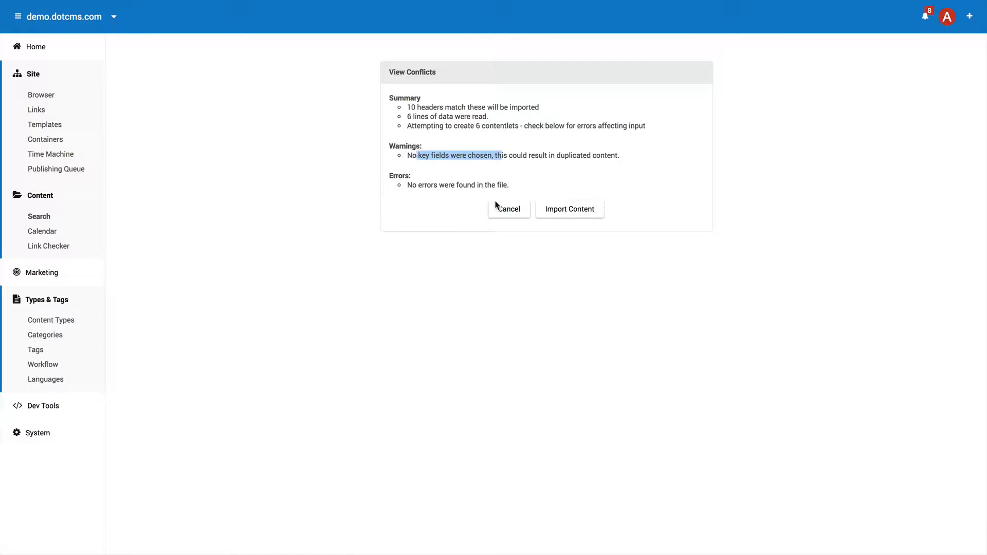
{"action": "left_click", "coordinate": [510, 211]}
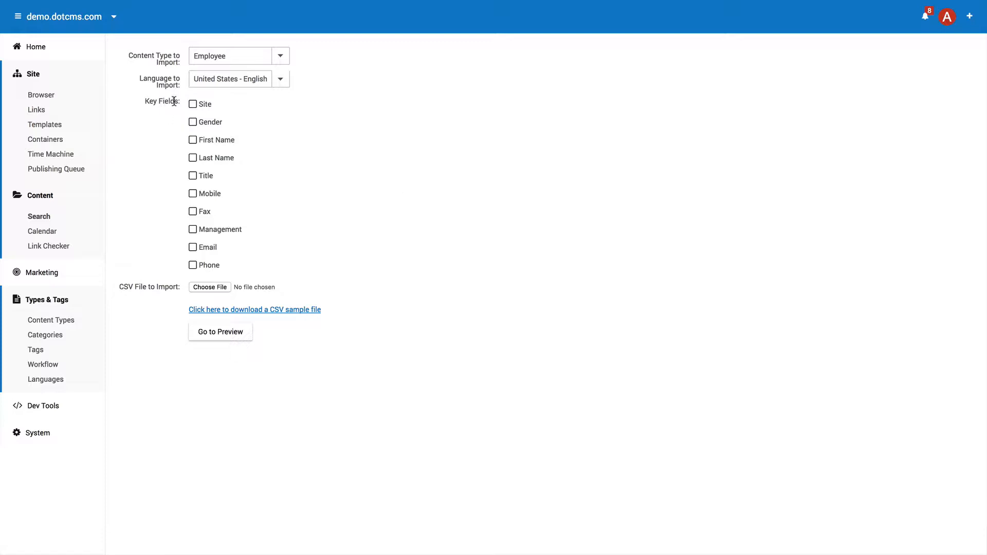
{"action": "left_click_drag", "start_coordinate": [177, 101], "coordinate": [144, 102]}
- Try out First Name, Last Name and Email as key fields, and clear all of them again
{"action": "left_click", "coordinate": [192, 140]}
{"action": "left_click", "coordinate": [193, 160]}
{"action": "left_click", "coordinate": [193, 248]}
{"action": "left_click", "coordinate": [193, 140]}
{"action": "left_click", "coordinate": [193, 158]}
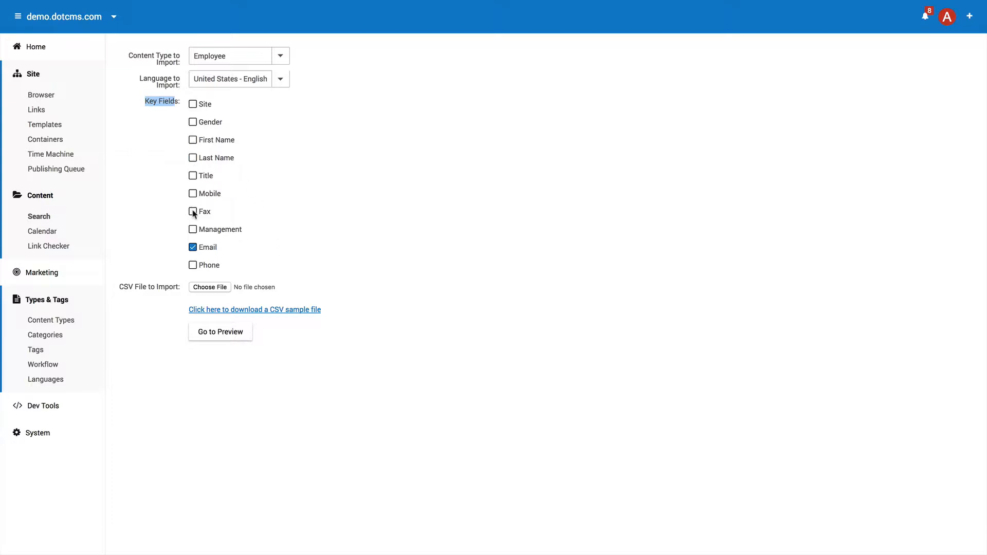
{"action": "left_click", "coordinate": [193, 247]}
- Choose the employeeImport CSV file again, preview it, run and confirm the import, and finish importing
{"action": "left_click", "coordinate": [210, 287]}
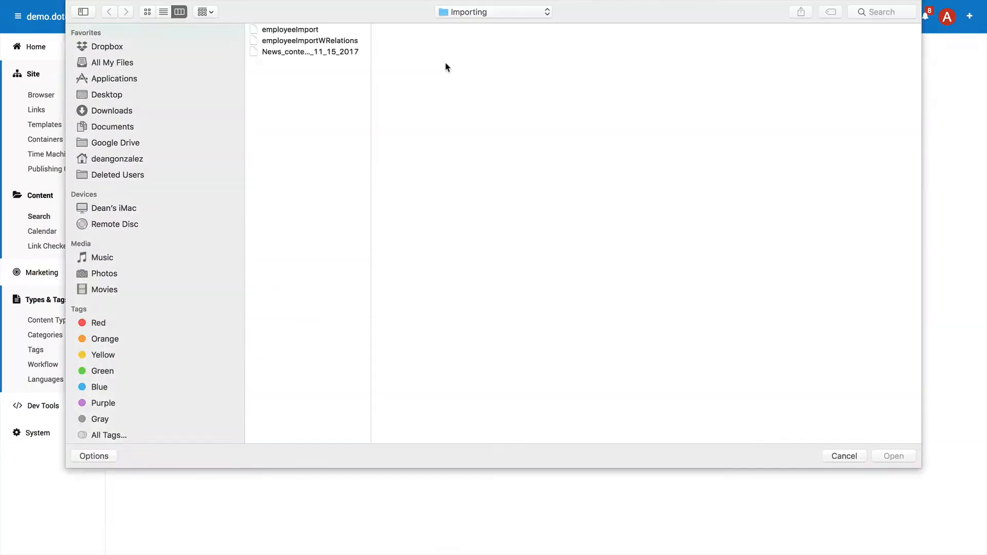
{"action": "left_click", "coordinate": [293, 30]}
{"action": "left_click", "coordinate": [892, 458]}
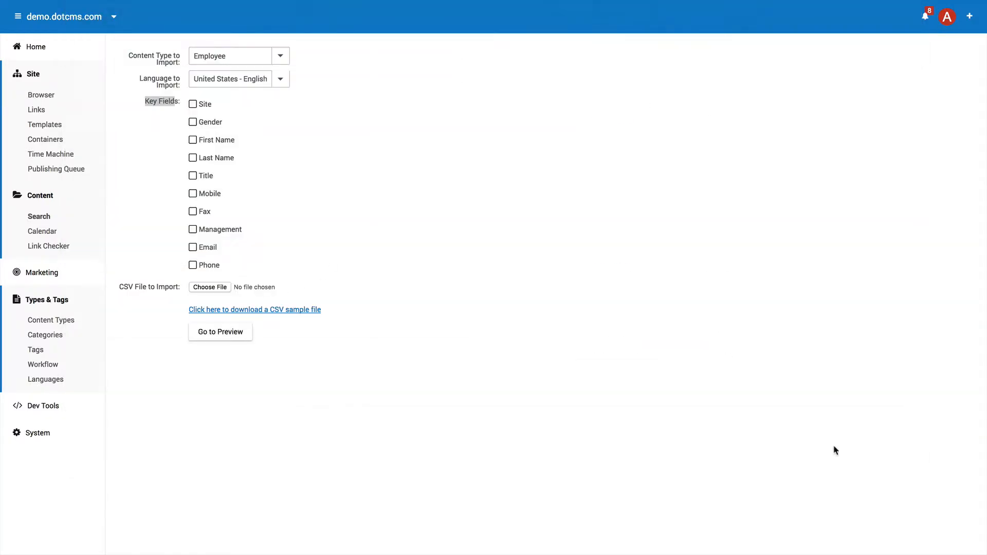
{"action": "left_click", "coordinate": [218, 335]}
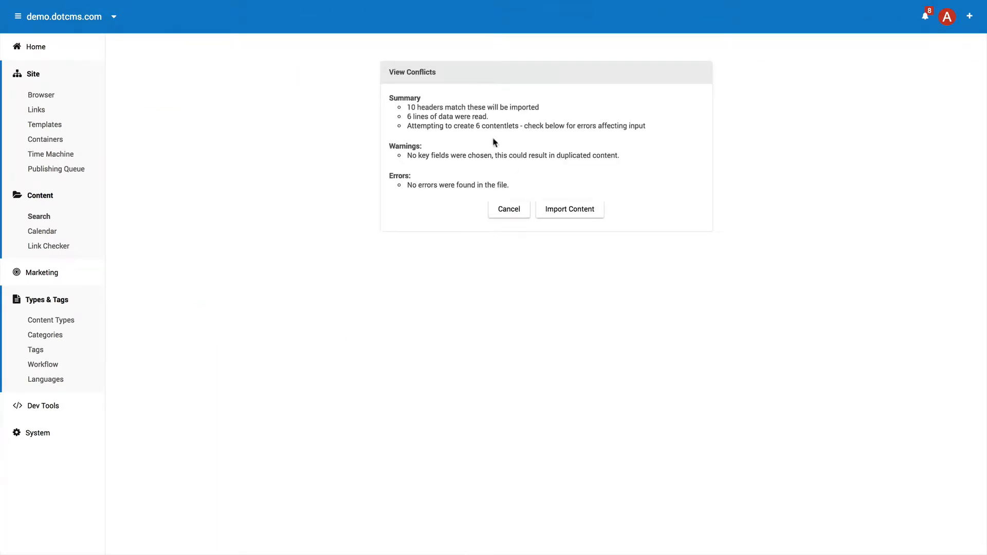
{"action": "left_click", "coordinate": [568, 209]}
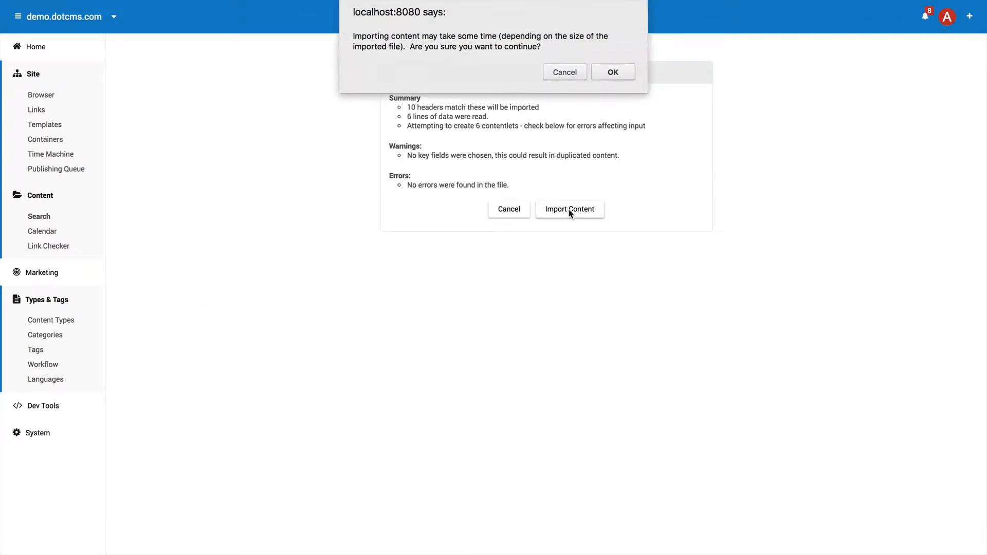
{"action": "left_click", "coordinate": [612, 72]}
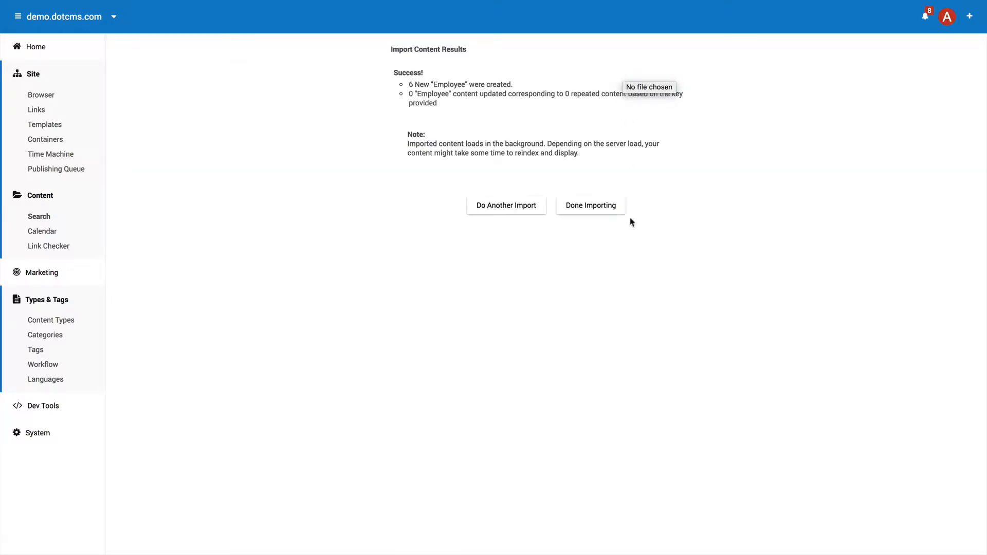
{"action": "left_click", "coordinate": [588, 208]}
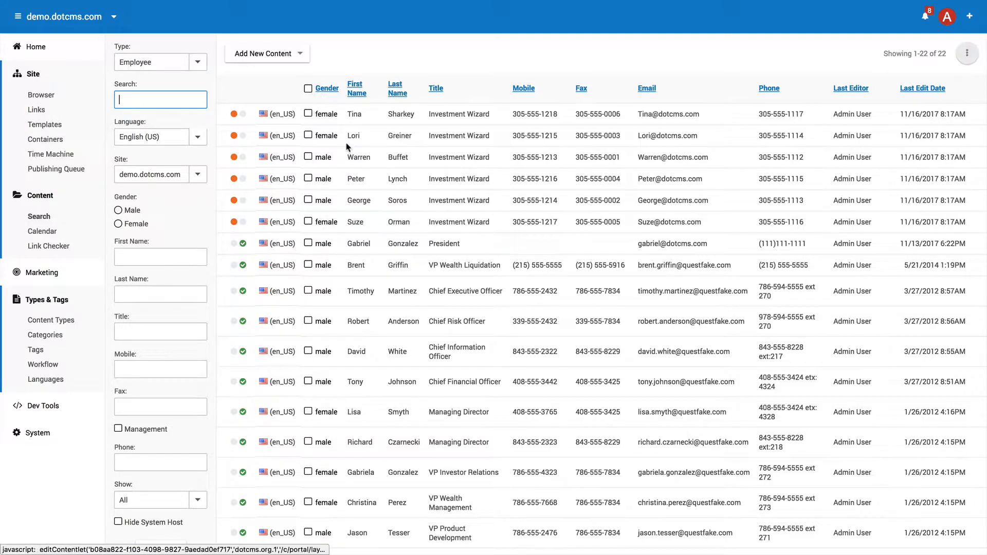
- Select all Employee items on the page and publish them
{"action": "left_click", "coordinate": [308, 89]}
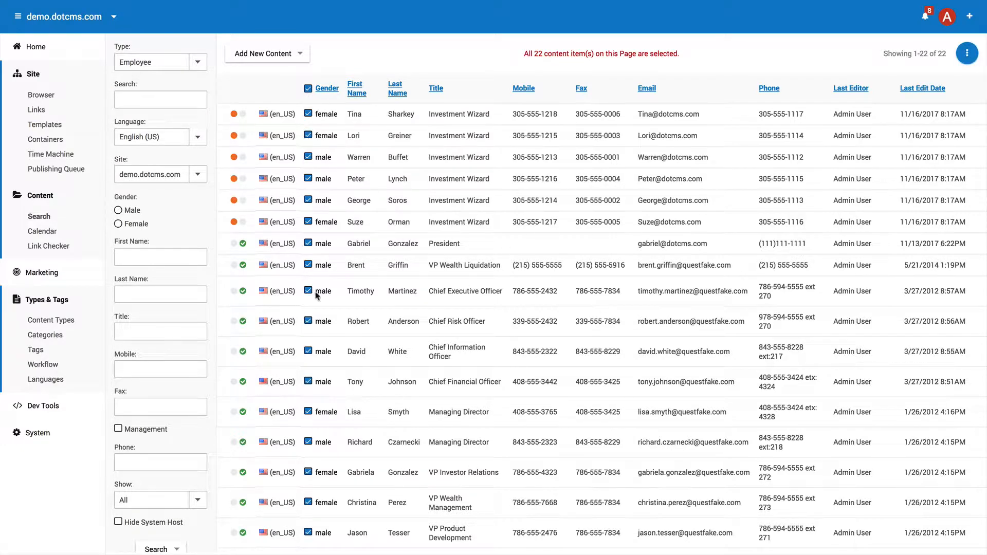
{"action": "left_click", "coordinate": [968, 53]}
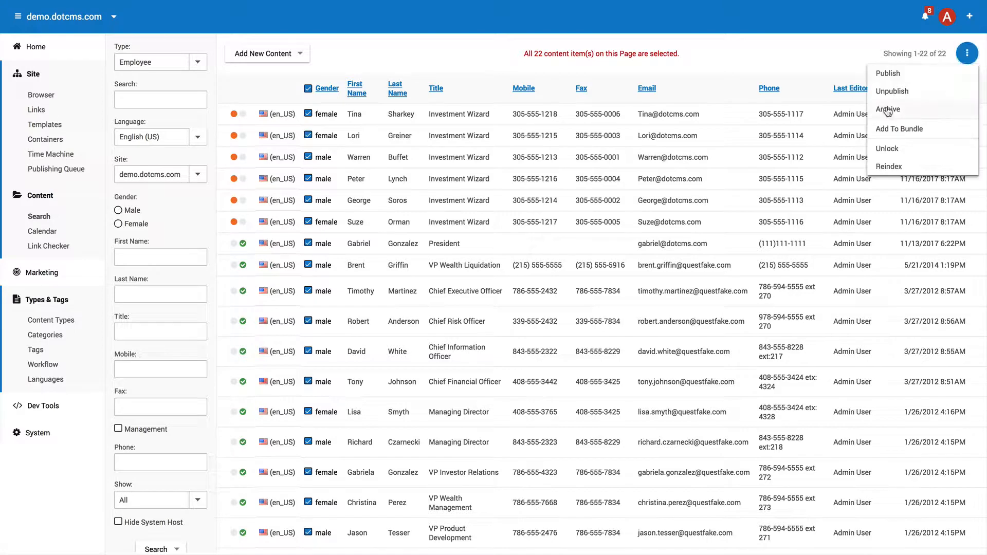
{"action": "left_click", "coordinate": [888, 73]}
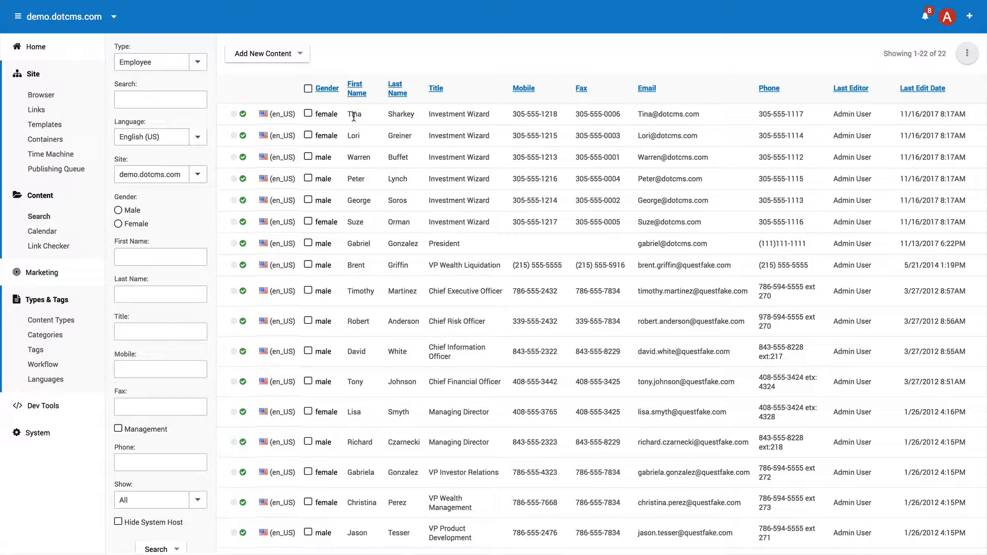
- List the Department content, open the Management department's relationships, and highlight the Employee child relationship label
{"action": "left_click", "coordinate": [198, 62]}
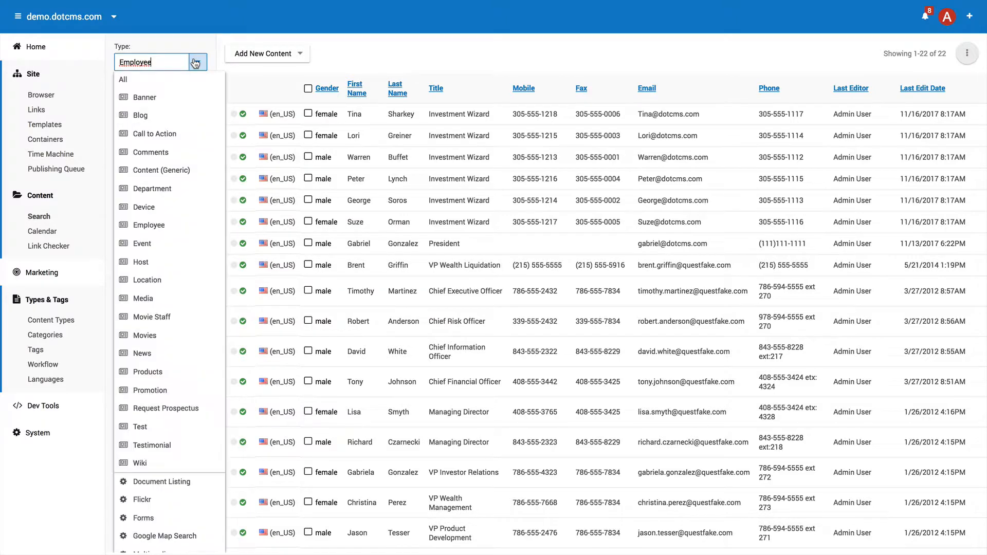
{"action": "left_click", "coordinate": [151, 191]}
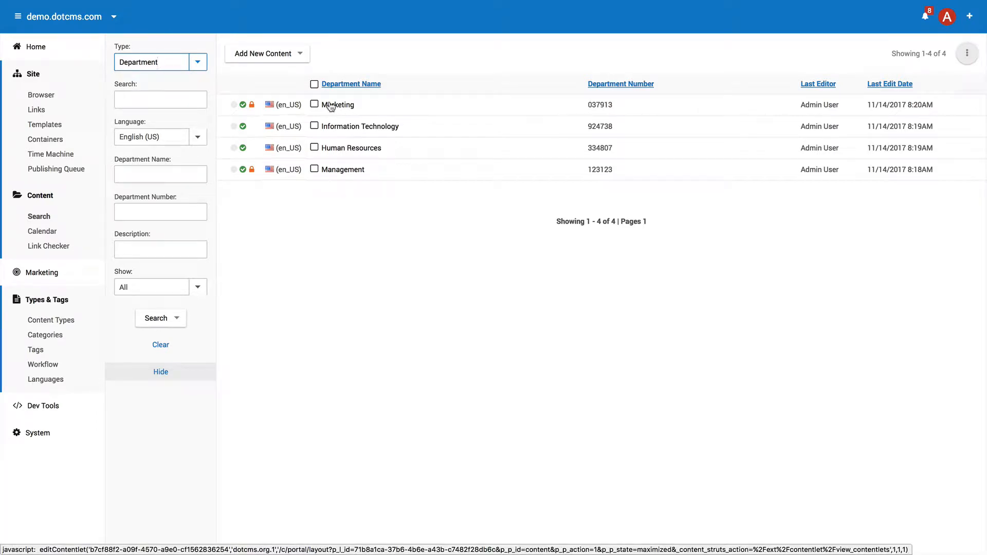
{"action": "left_click", "coordinate": [356, 174]}
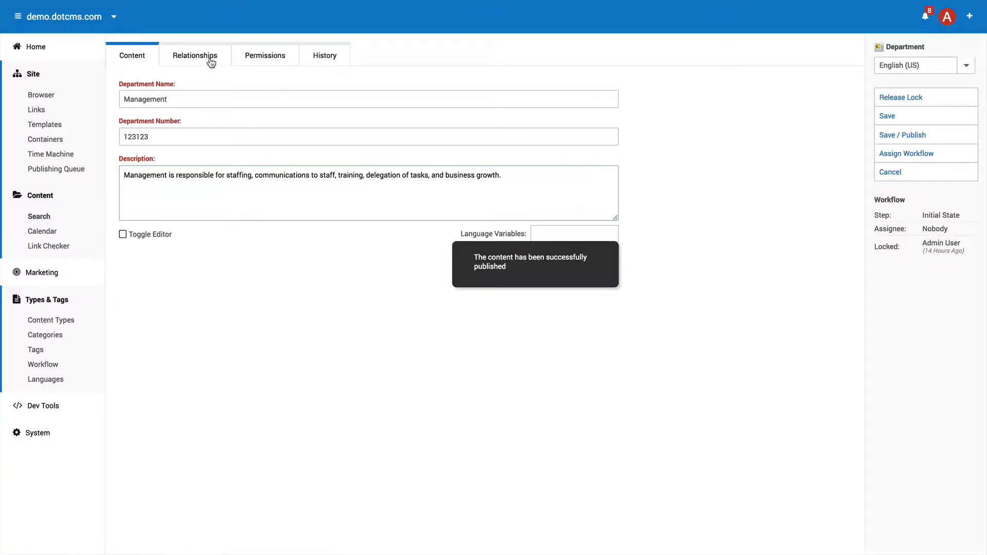
{"action": "left_click", "coordinate": [211, 63]}
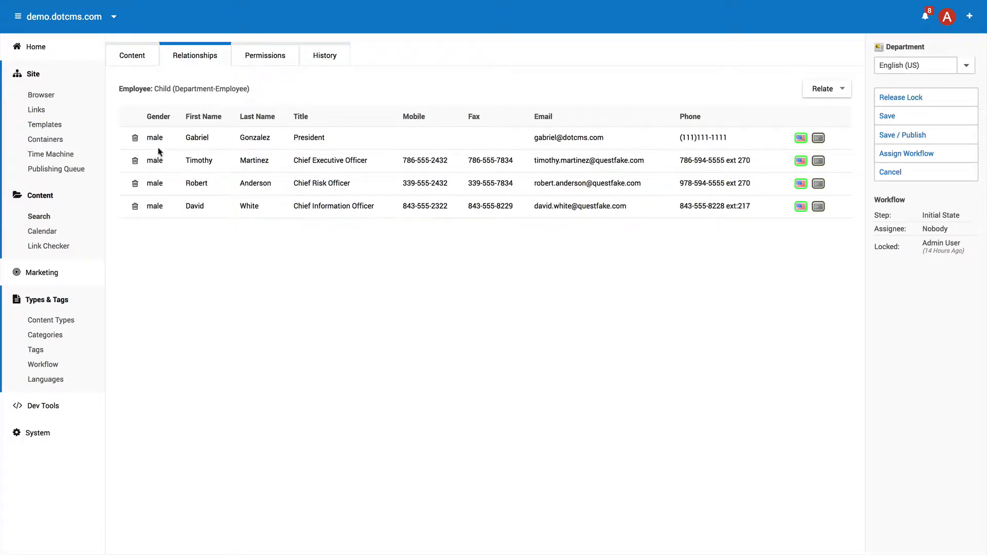
{"action": "left_click_drag", "start_coordinate": [134, 89], "coordinate": [177, 91]}
- Return to the Department list and highlight the department numbers of Marketing, Information Technology and Human Resources
{"action": "left_click", "coordinate": [43, 219]}
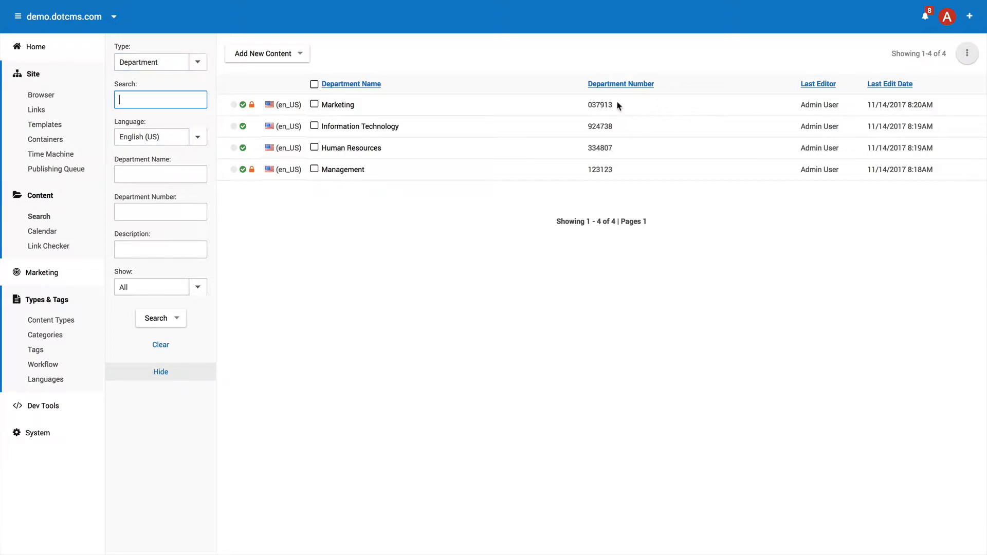
{"action": "left_click_drag", "start_coordinate": [620, 110], "coordinate": [584, 109]}
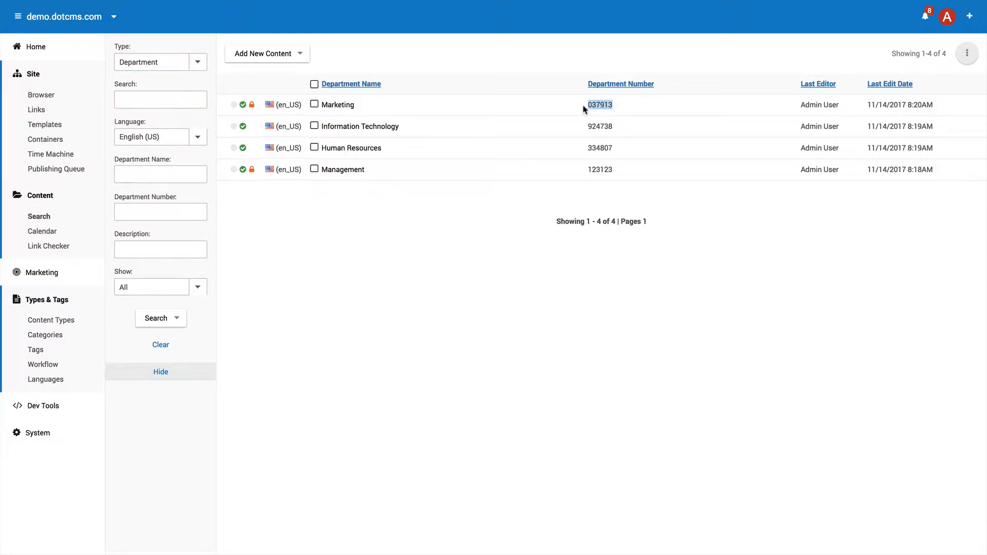
{"action": "double_click", "coordinate": [613, 128]}
{"action": "double_click", "coordinate": [613, 149]}
- Copy the Management department's number and filter the list by department number 123123
{"action": "double_click", "coordinate": [613, 171]}
{"action": "key", "text": "super+c"}
{"action": "left_click", "coordinate": [135, 206]}
{"action": "key", "text": "super+v"}
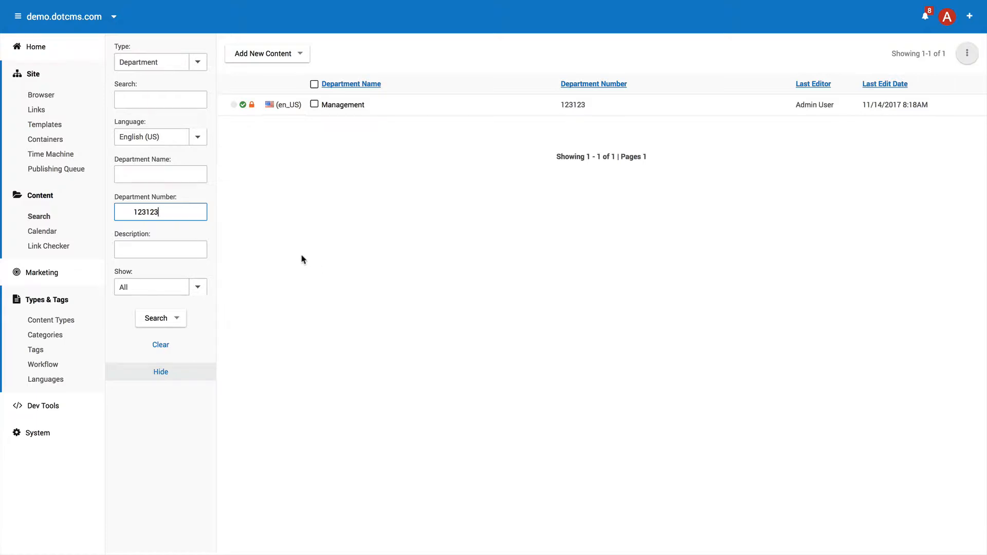
{"action": "left_click", "coordinate": [271, 253]}
- Show the query for the filtered Department search, and highlight the full Lucene query, its languageId part and its working:true part
{"action": "left_click", "coordinate": [179, 321]}
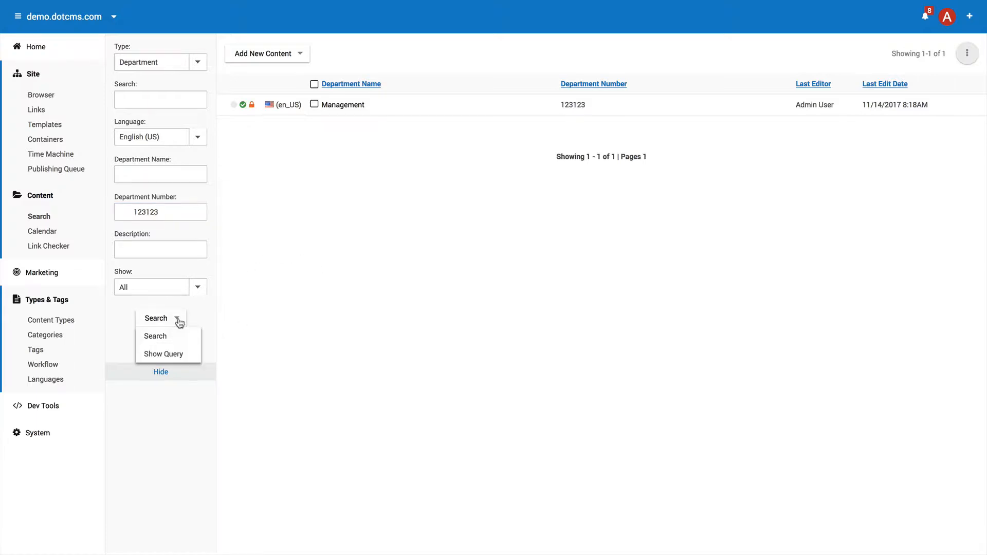
{"action": "left_click", "coordinate": [164, 353]}
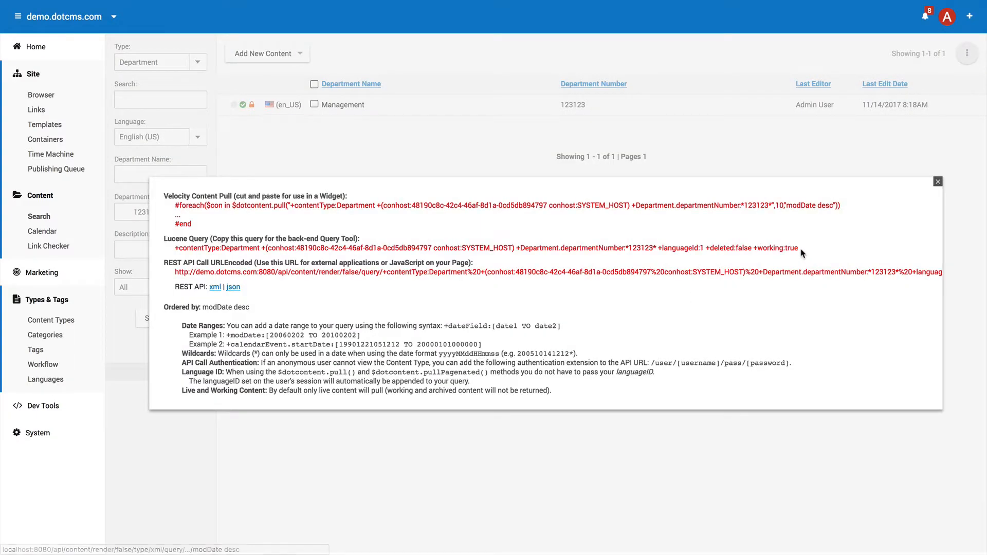
{"action": "left_click_drag", "start_coordinate": [804, 250], "coordinate": [172, 247]}
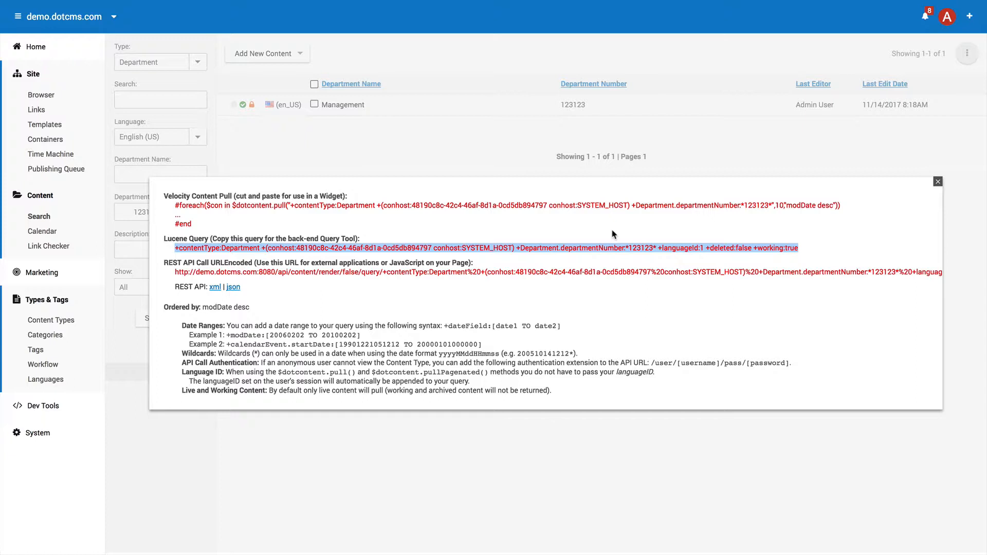
{"action": "left_click", "coordinate": [713, 234]}
{"action": "left_click_drag", "start_coordinate": [682, 247], "coordinate": [710, 247]}
{"action": "left_click_drag", "start_coordinate": [799, 247], "coordinate": [763, 247]}
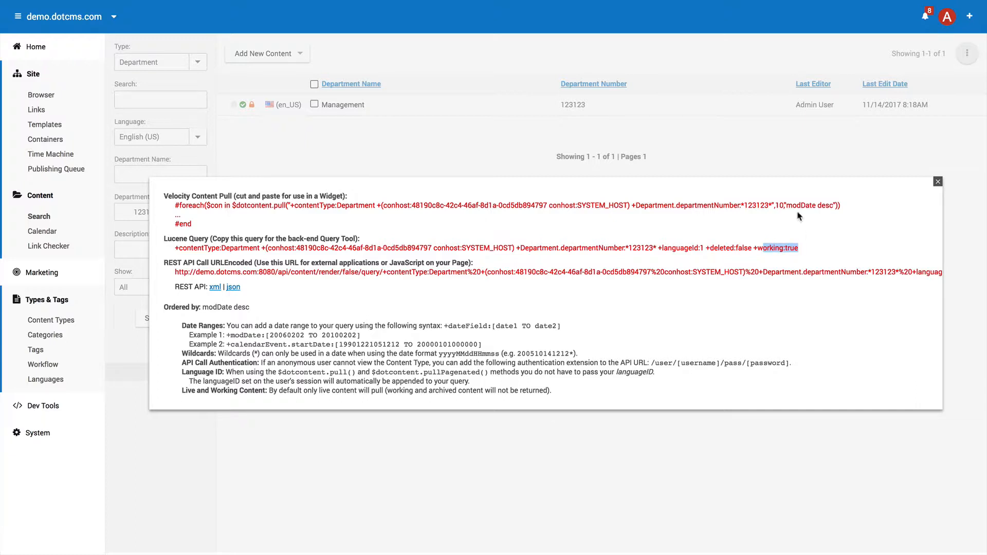
- Examine the Lucene query's trailing languageId, deleted and working parts, departmentNumber, conhost and contentType conditions one by one, and close the query window
{"action": "left_click_drag", "start_coordinate": [657, 248], "coordinate": [833, 257]}
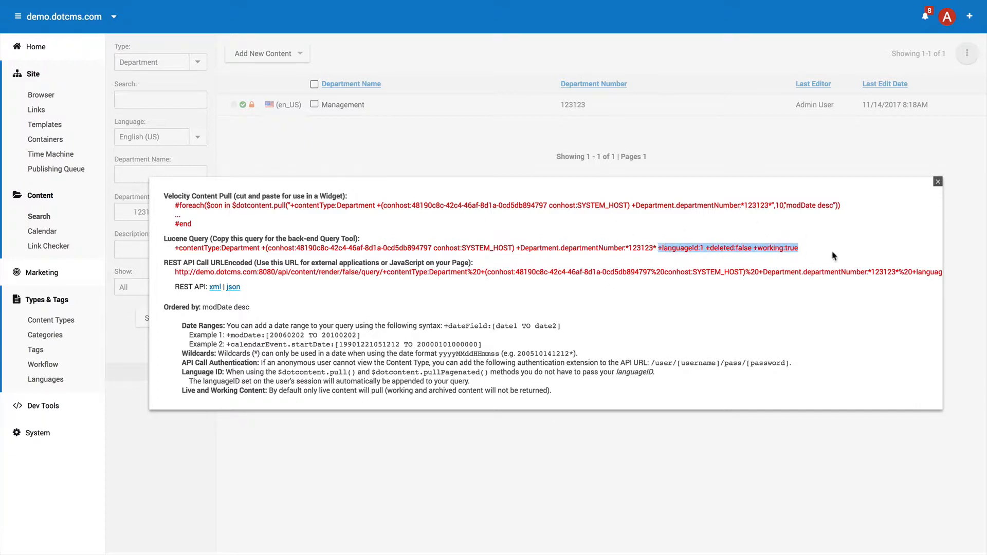
{"action": "left_click", "coordinate": [642, 265]}
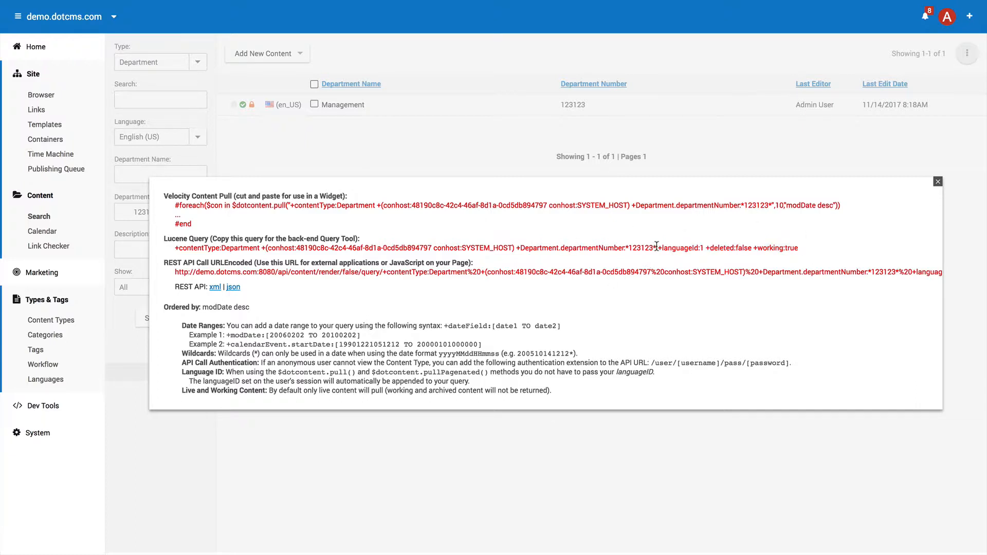
{"action": "left_click_drag", "start_coordinate": [656, 248], "coordinate": [516, 247]}
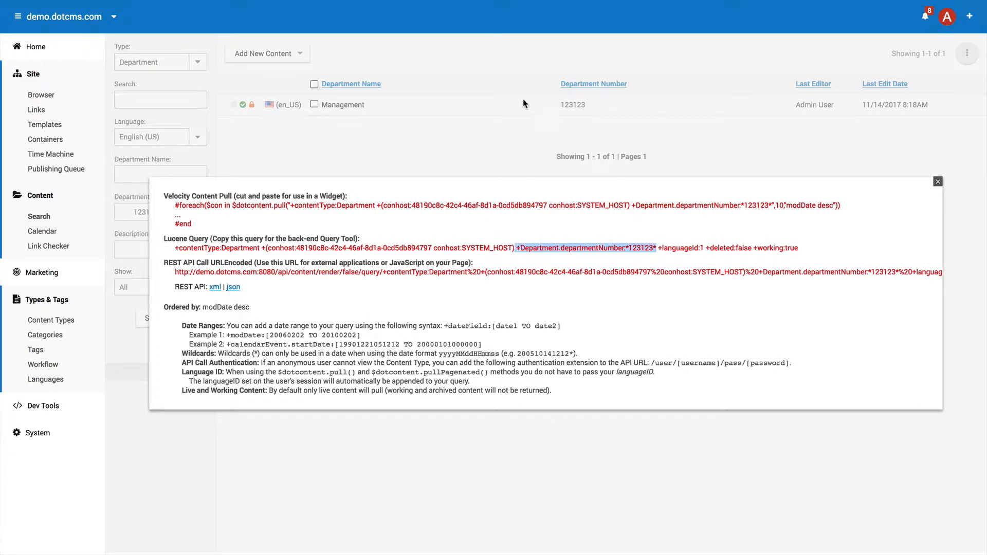
{"action": "left_click", "coordinate": [478, 251]}
{"action": "left_click_drag", "start_coordinate": [514, 251], "coordinate": [258, 244]}
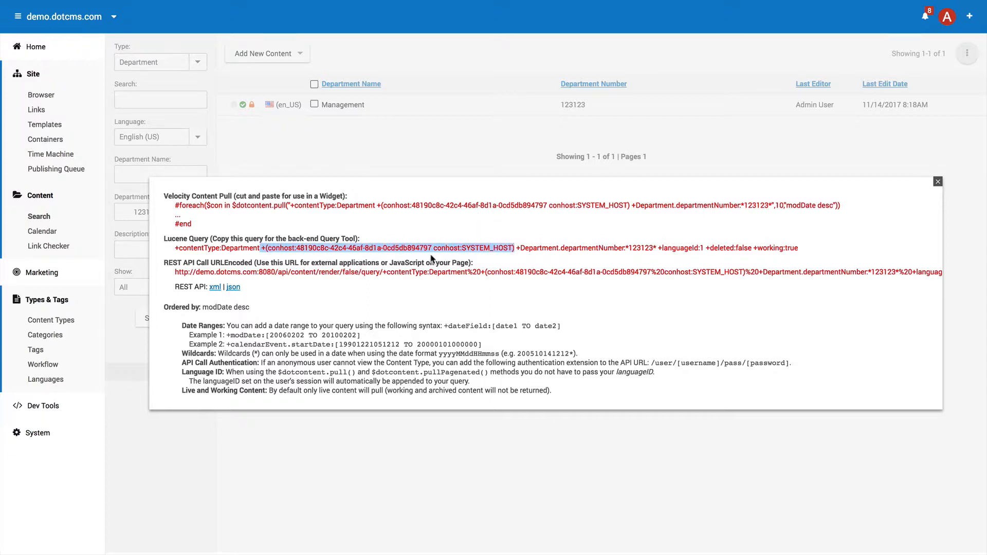
{"action": "left_click", "coordinate": [290, 237]}
{"action": "left_click_drag", "start_coordinate": [260, 248], "coordinate": [175, 249]}
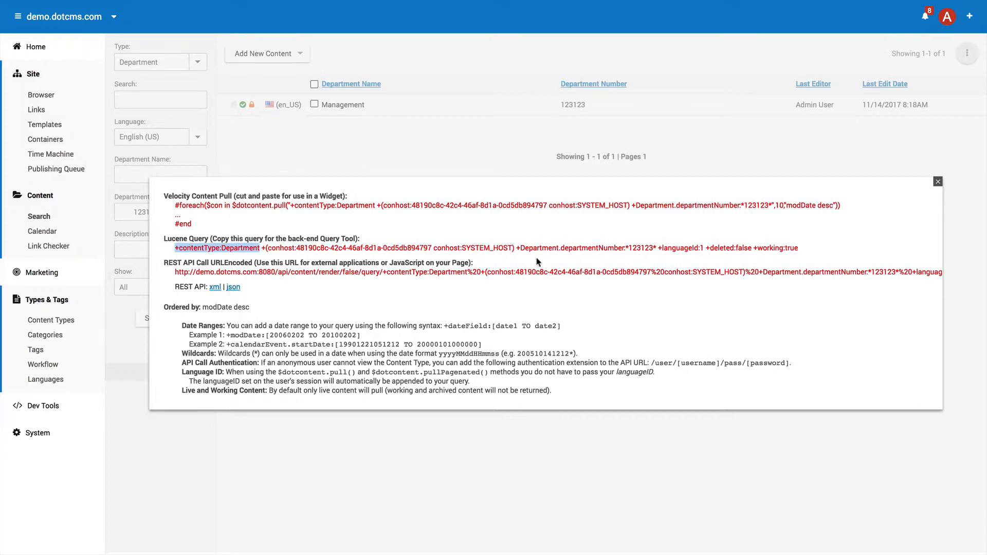
{"action": "left_click_drag", "start_coordinate": [516, 248], "coordinate": [657, 244]}
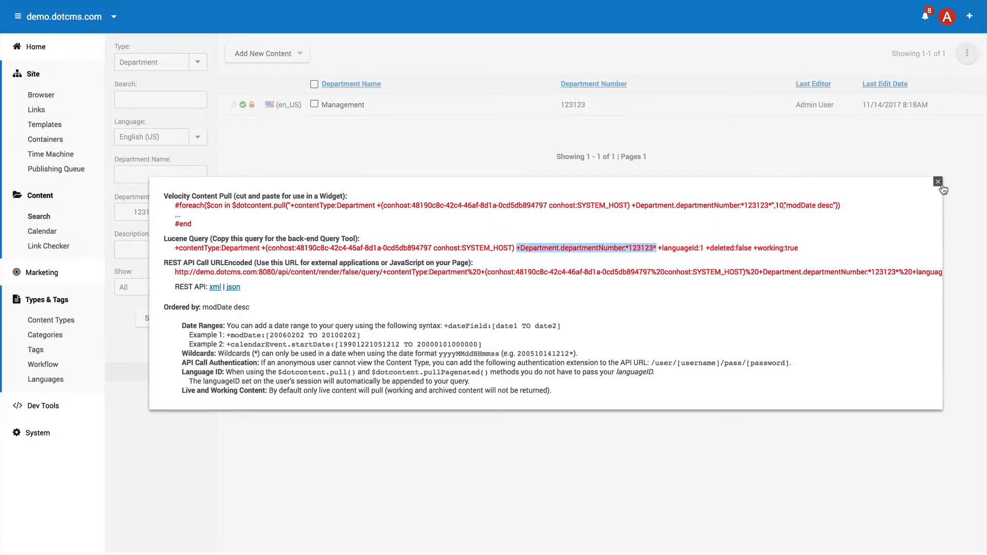
{"action": "left_click", "coordinate": [939, 184]}
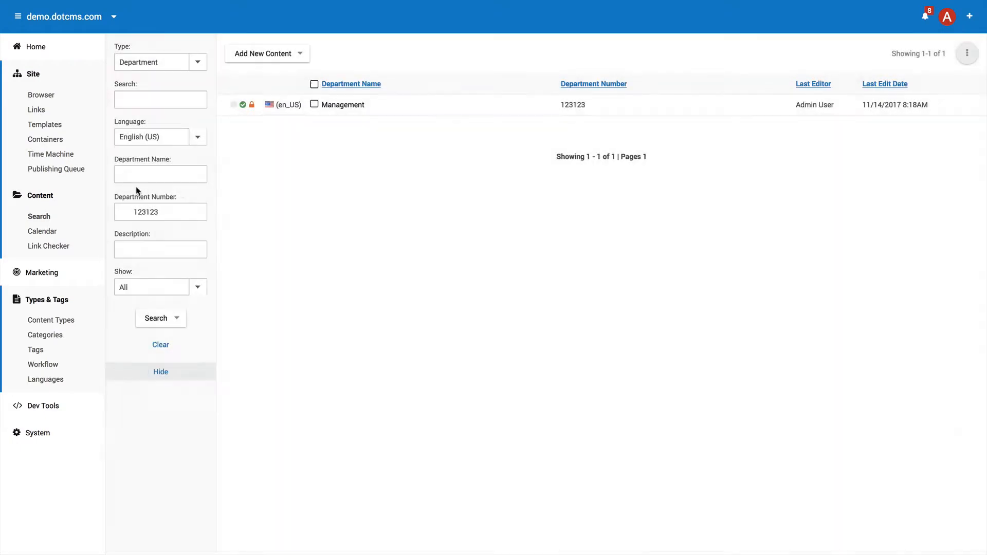
- Switch to employeeImportWRelations.csv in Excel and select the Department-Employee header cell and the first department query below it
{"action": "mouse_move", "coordinate": [13, 206]}
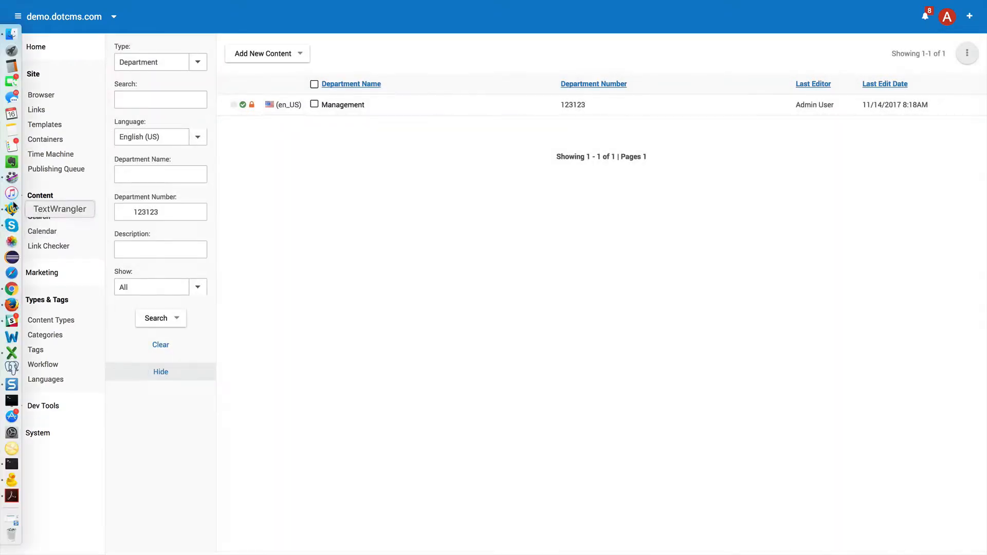
{"action": "left_click", "coordinate": [12, 353]}
{"action": "left_click", "coordinate": [657, 130]}
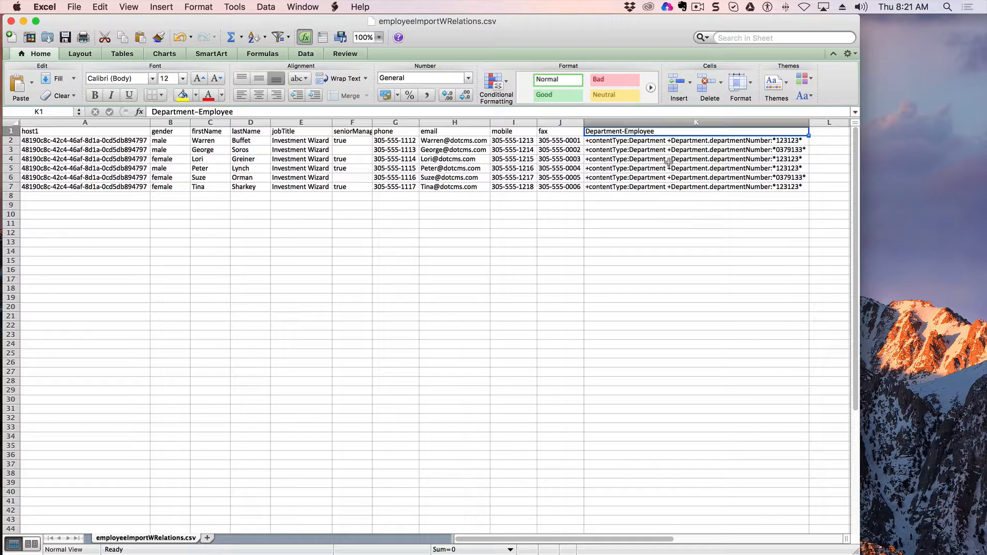
{"action": "left_click", "coordinate": [639, 142]}
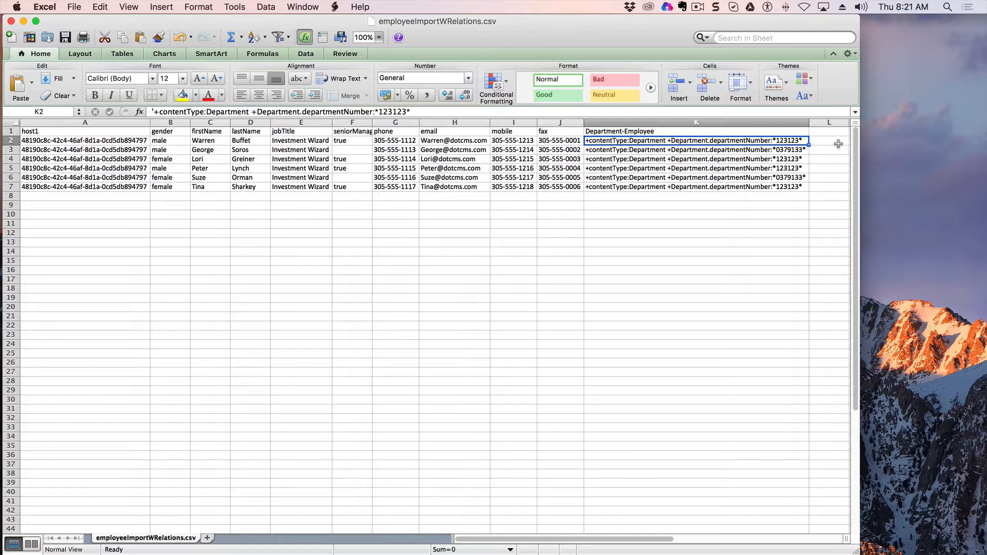
- Widen the seniorManagement column to fit its header and select the true value in row 5
{"action": "left_click", "coordinate": [342, 160]}
{"action": "left_click", "coordinate": [349, 140]}
{"action": "double_click", "coordinate": [372, 123]}
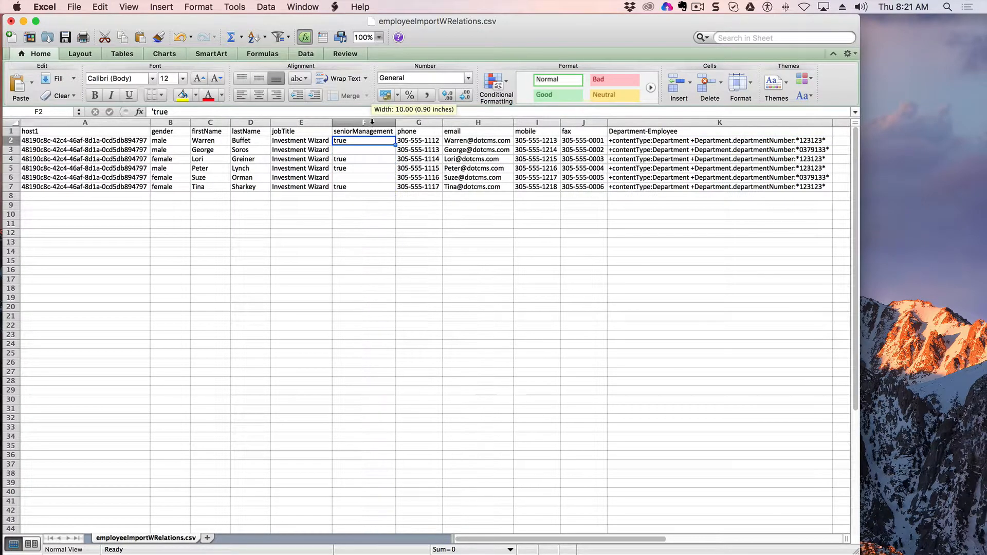
{"action": "left_click", "coordinate": [344, 167]}
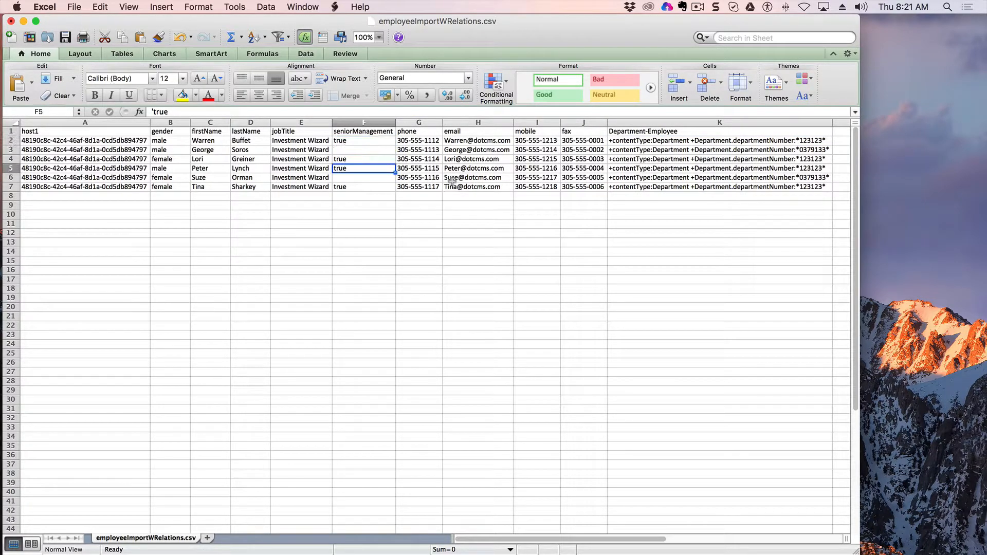
- Select the Department-Employee query in row 6 and then the entire Department-Employee column
{"action": "left_click", "coordinate": [786, 177]}
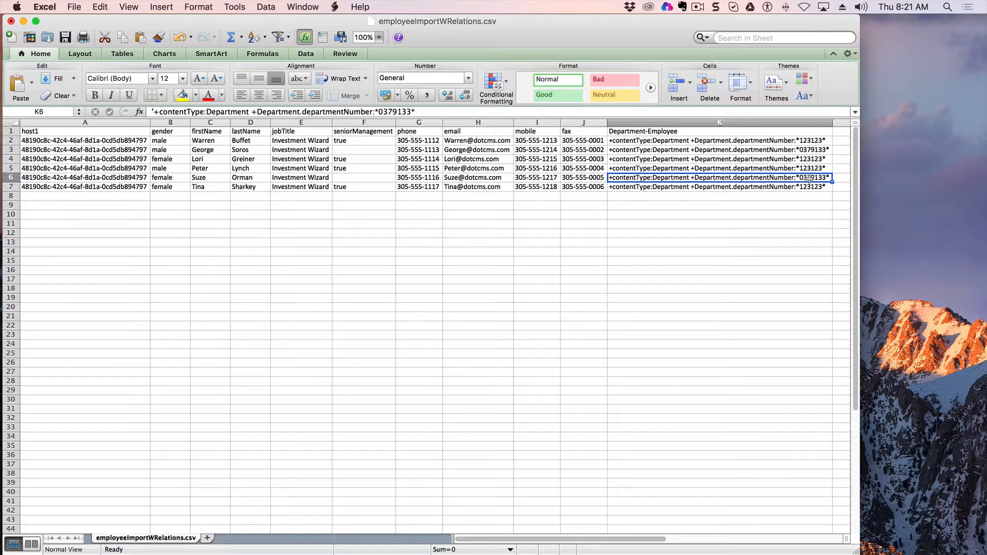
{"action": "left_click_drag", "start_coordinate": [595, 123], "coordinate": [24, 113]}
{"action": "left_click", "coordinate": [707, 123]}
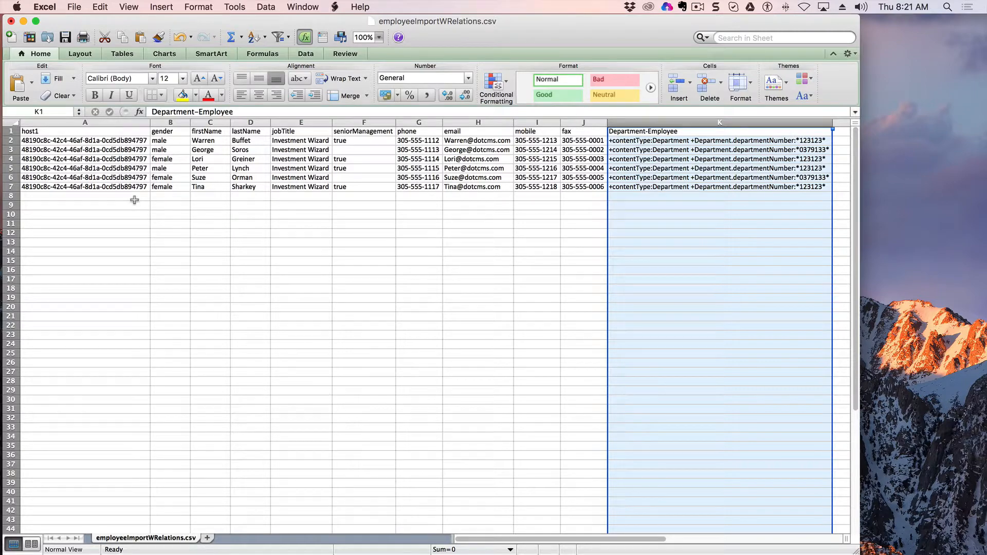
- Switch back to dotCMS in Chrome and filter the content search by the Employee type
{"action": "mouse_move", "coordinate": [2, 223]}
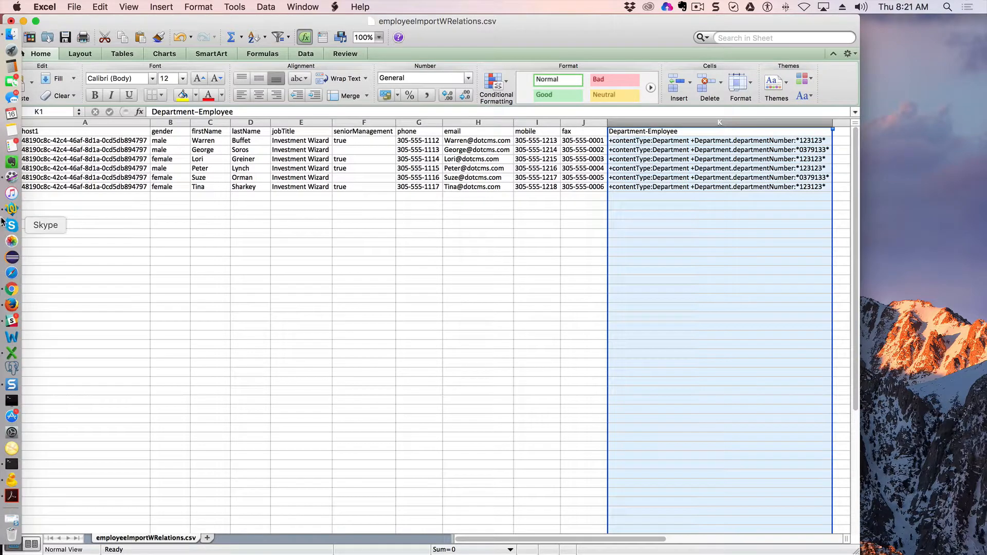
{"action": "left_click", "coordinate": [11, 291]}
{"action": "left_click", "coordinate": [198, 62]}
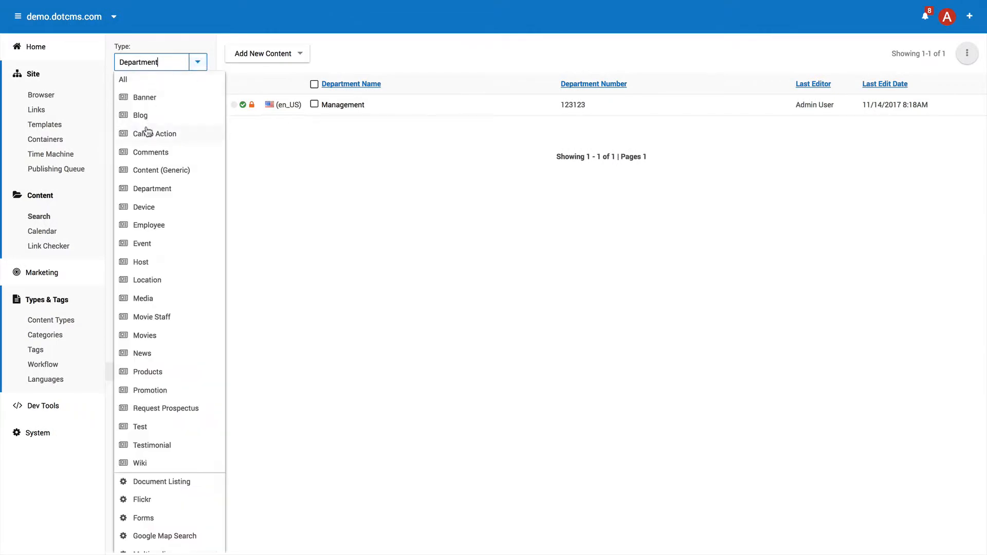
{"action": "left_click", "coordinate": [162, 224]}
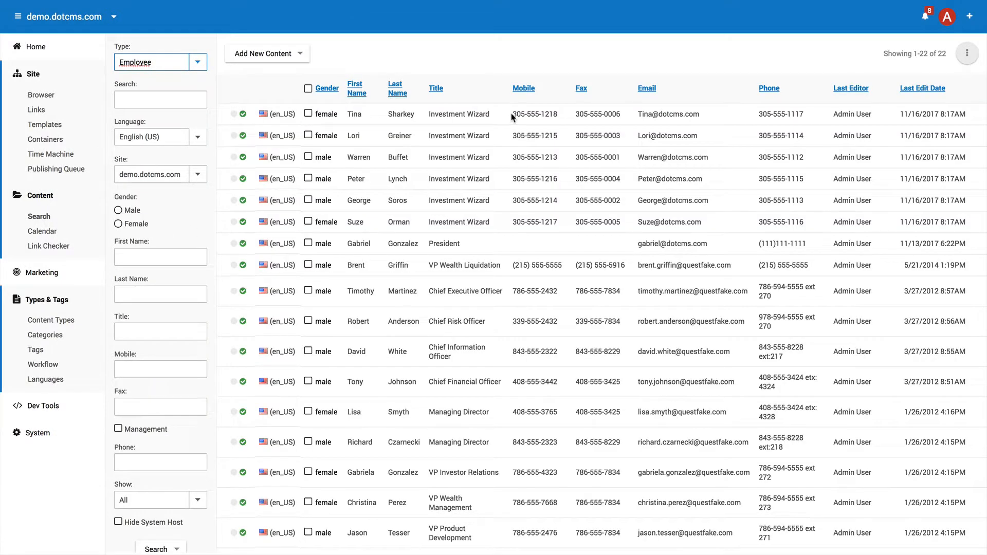
- Open the first listed employee's relationships and highlight the Department-Employee and Parent_Location-Child_Employee relationship names
{"action": "left_click", "coordinate": [330, 117]}
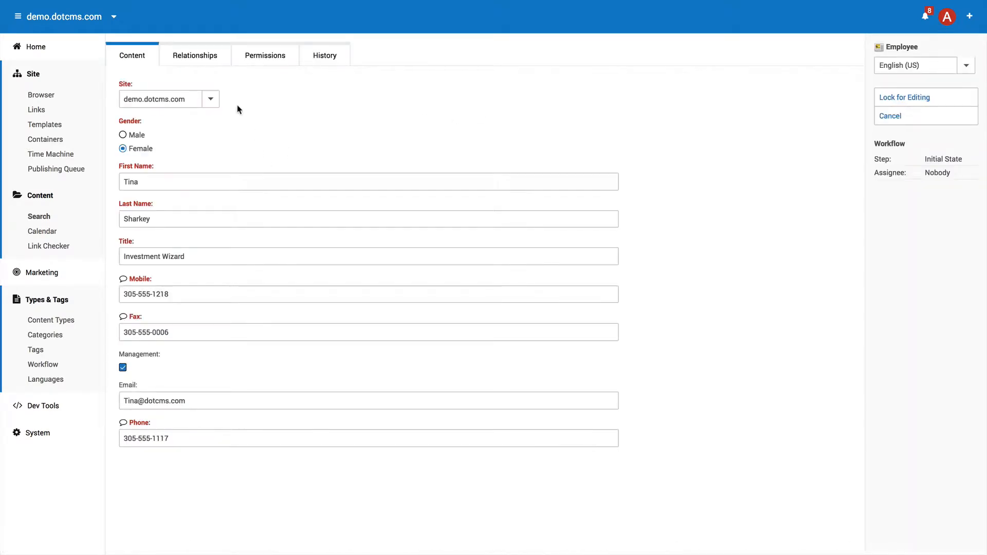
{"action": "left_click", "coordinate": [206, 60]}
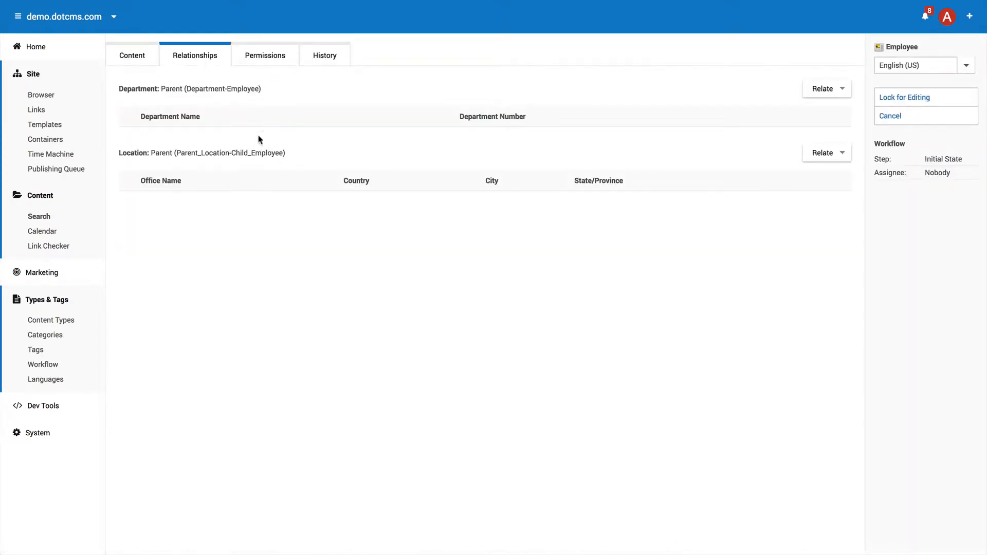
{"action": "left_click_drag", "start_coordinate": [270, 93], "coordinate": [184, 93]}
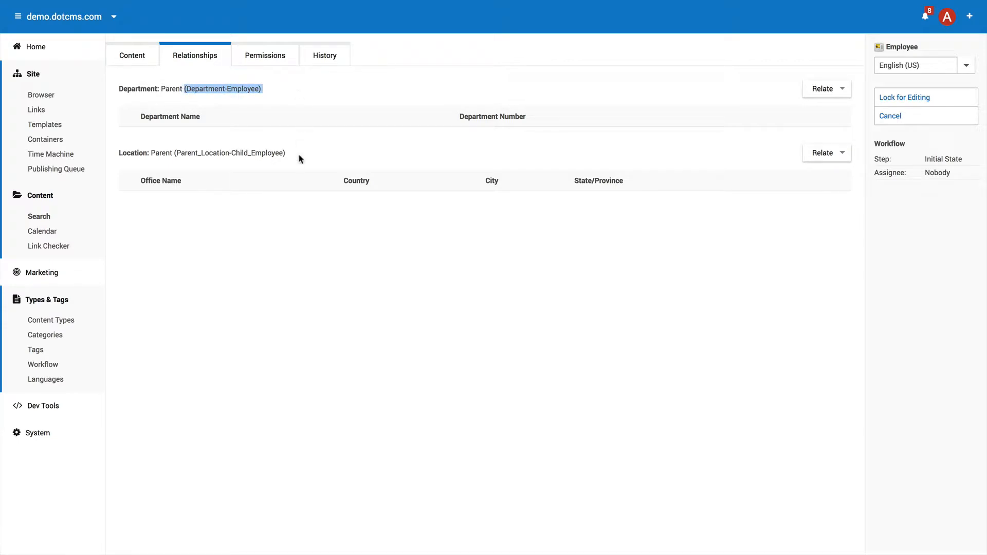
{"action": "left_click_drag", "start_coordinate": [256, 163], "coordinate": [175, 152]}
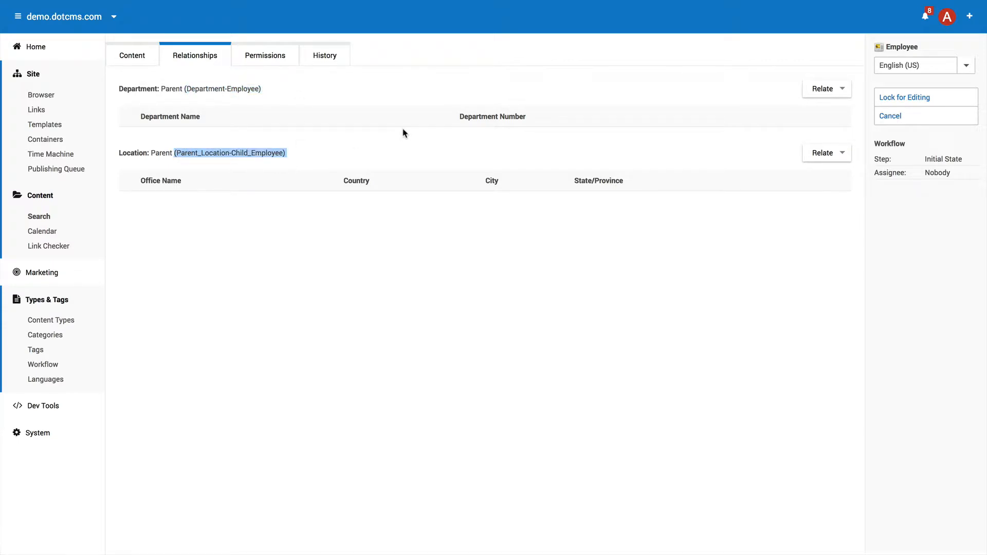
- Search the departments for the employee's Department relationship and relate the Management department
{"action": "left_click", "coordinate": [723, 89]}
{"action": "left_click", "coordinate": [823, 89]}
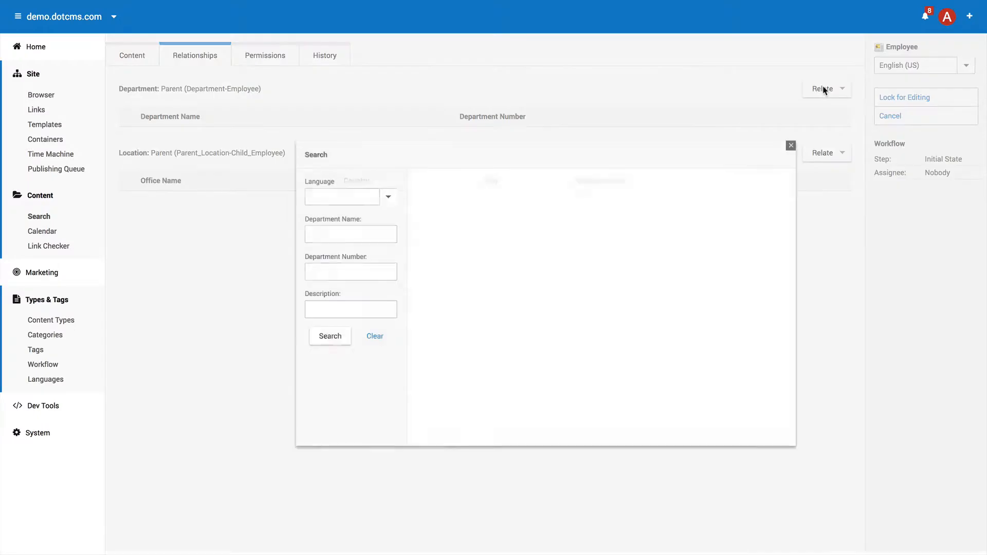
{"action": "left_click", "coordinate": [327, 336]}
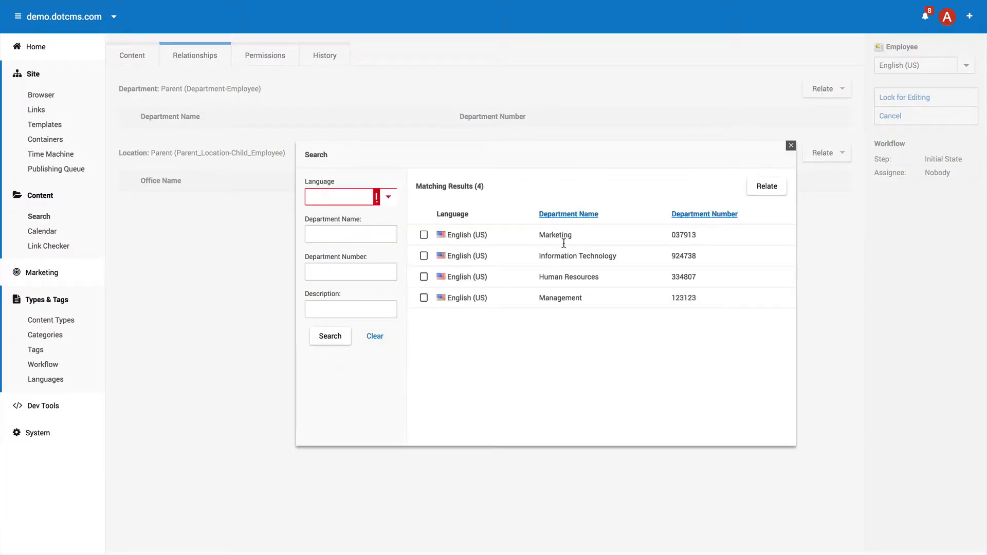
{"action": "left_click", "coordinate": [362, 272]}
{"action": "left_click", "coordinate": [423, 299]}
{"action": "left_click", "coordinate": [770, 188]}
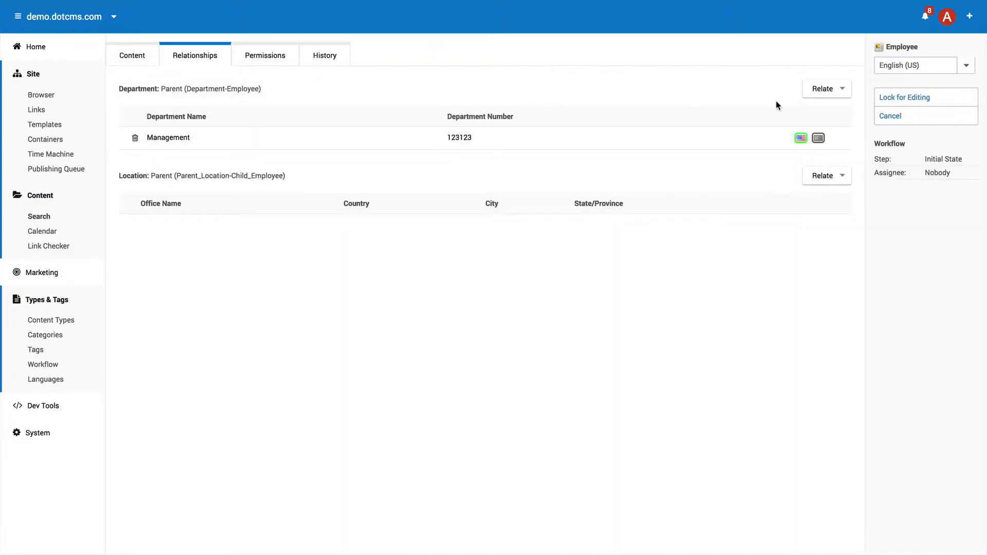
- Remove the related Management department from the employee and leave the record without saving
{"action": "left_click", "coordinate": [135, 138]}
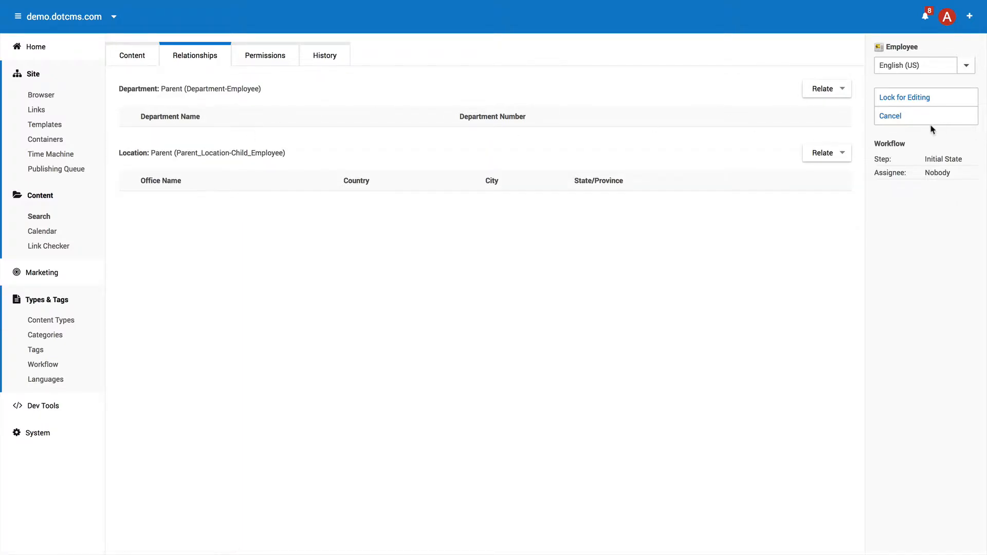
{"action": "left_click", "coordinate": [908, 116]}
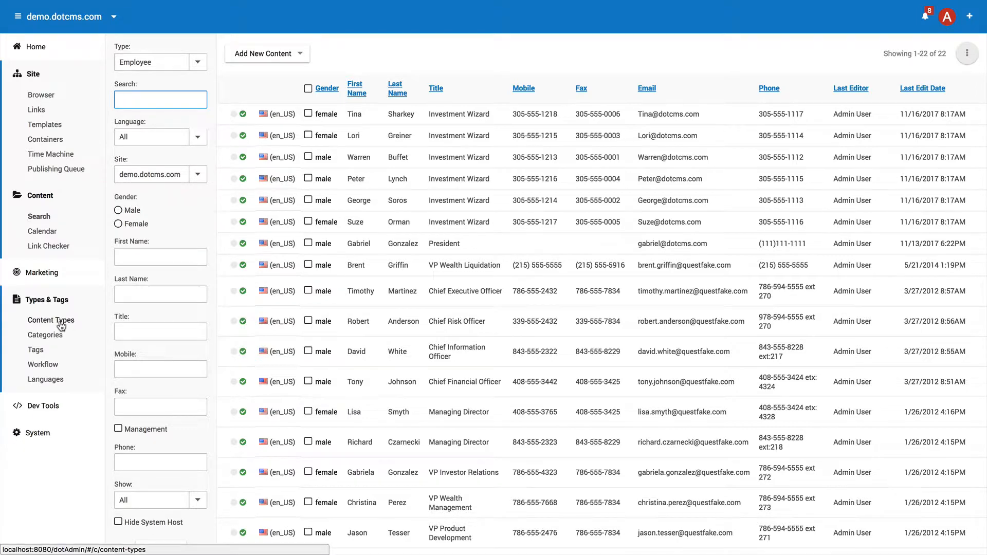
- Open the Employee content import and set First Name, Last Name and Email as key fields
{"action": "left_click", "coordinate": [57, 215]}
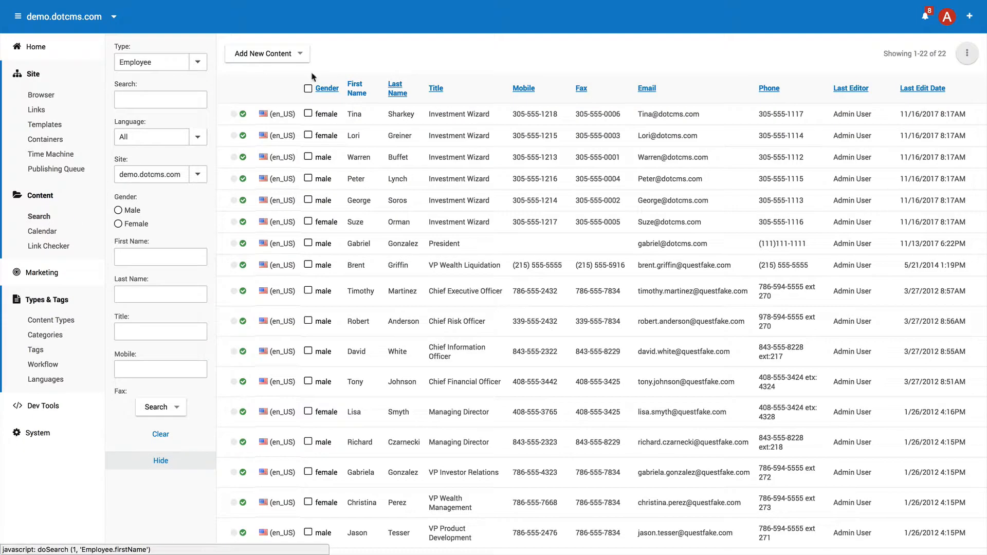
{"action": "left_click", "coordinate": [267, 54]}
{"action": "left_click", "coordinate": [278, 91]}
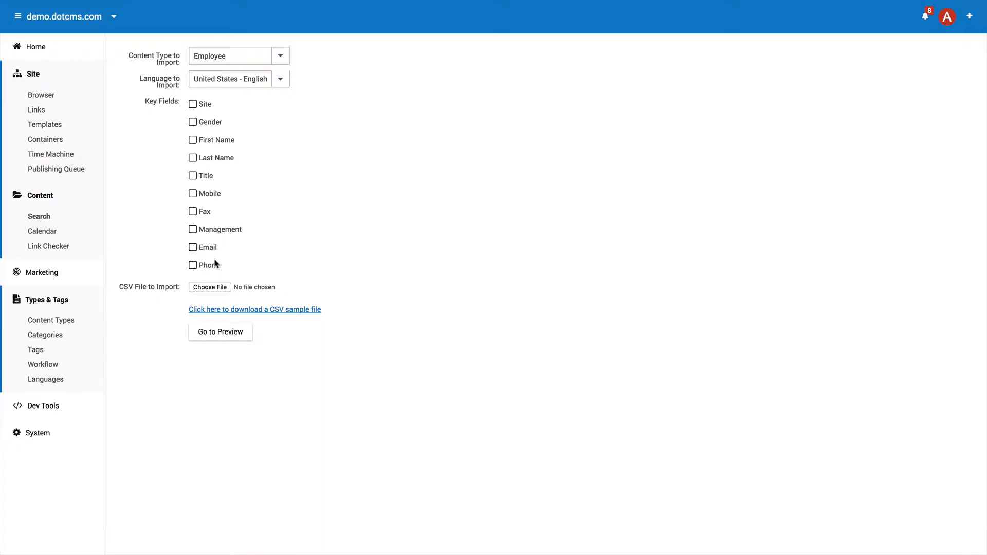
{"action": "left_click", "coordinate": [193, 140]}
{"action": "left_click", "coordinate": [192, 158]}
{"action": "left_click", "coordinate": [193, 248]}
- Choose employeeImportWRelations from the Importing folder as the CSV file and preview the import
{"action": "left_click", "coordinate": [211, 287]}
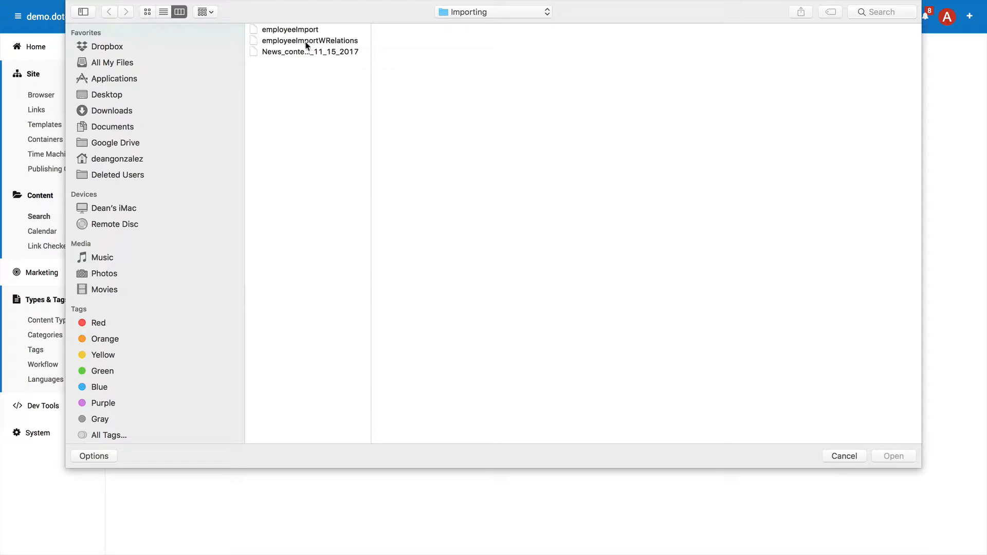
{"action": "left_click", "coordinate": [311, 41]}
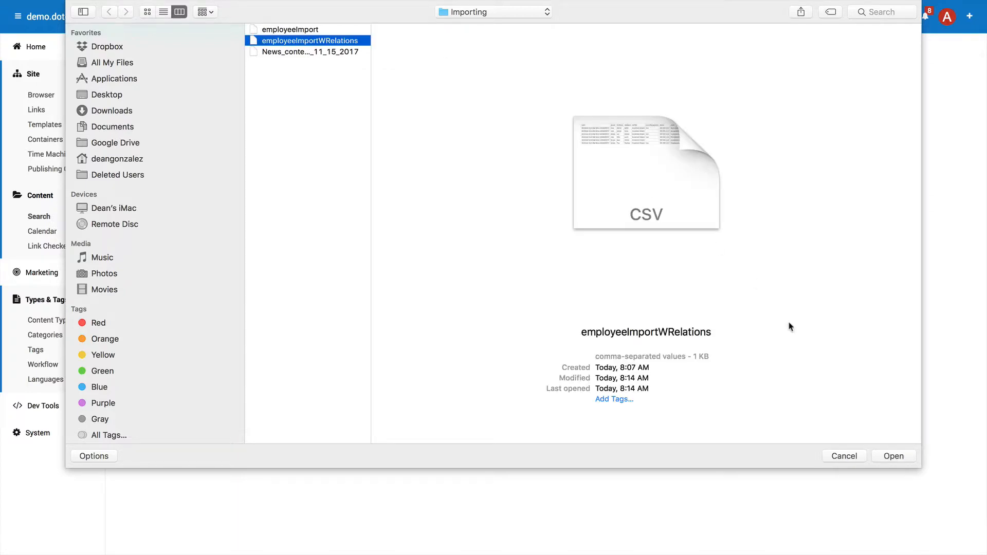
{"action": "left_click", "coordinate": [892, 457]}
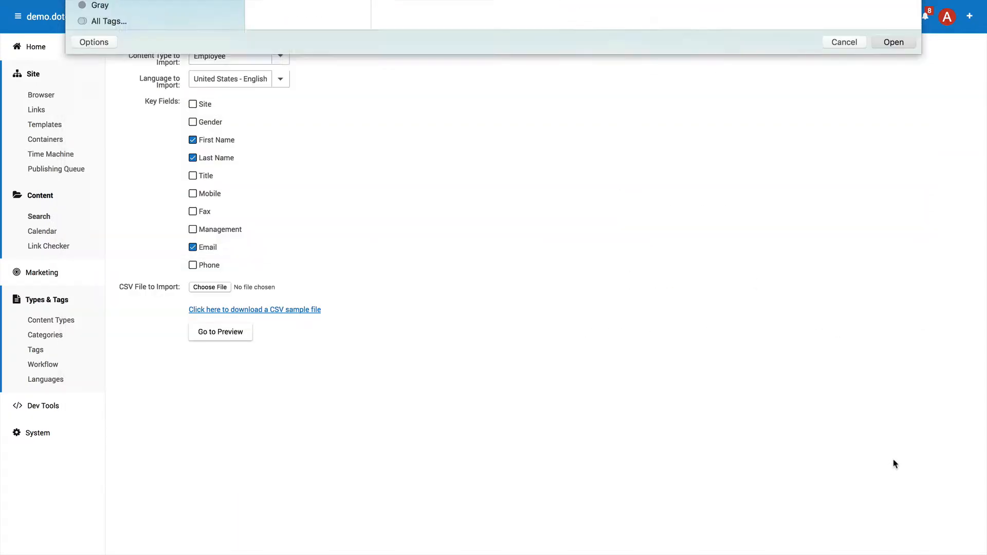
{"action": "left_click", "coordinate": [220, 332]}
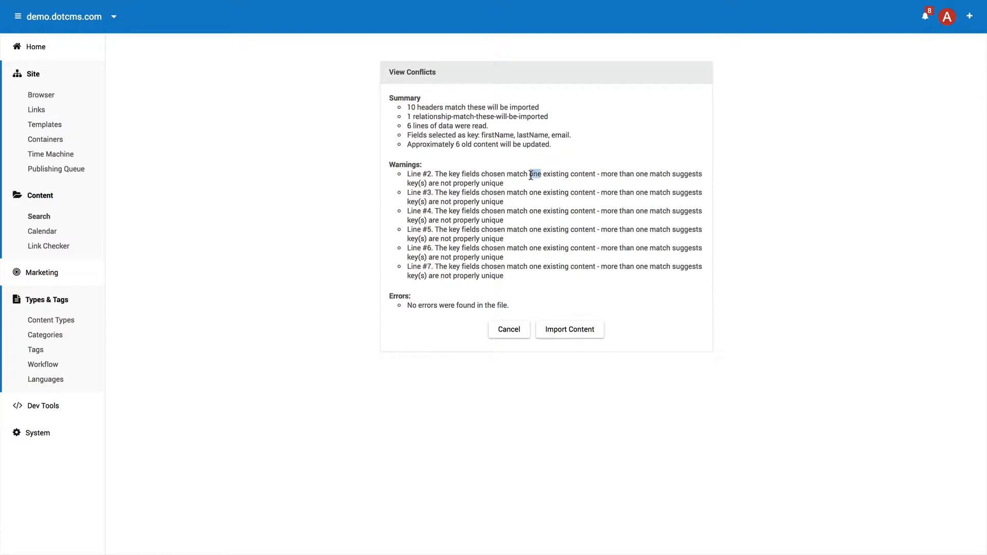
- Examine the preview's key field warnings line by line, highlighting how many existing contents each line matches
{"action": "triple_click", "coordinate": [514, 186]}
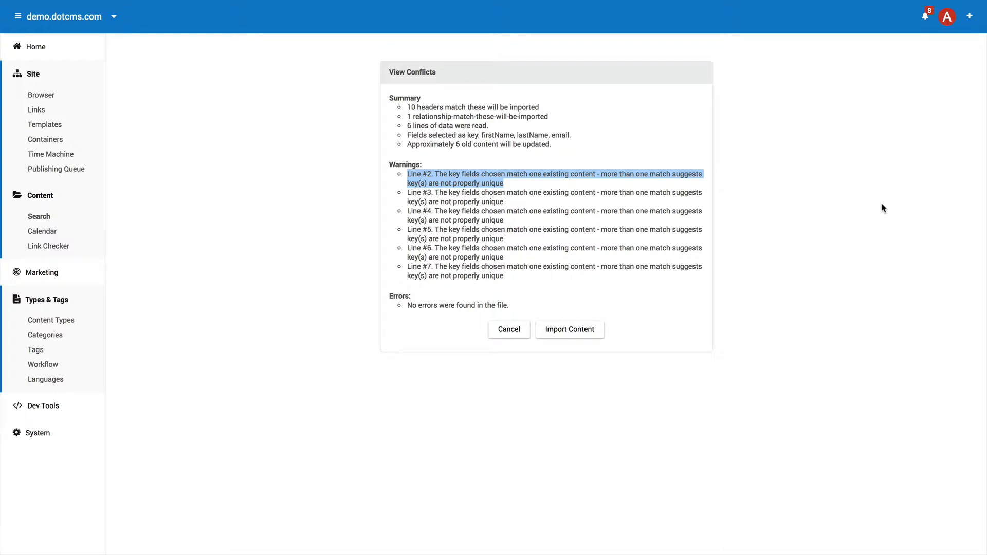
{"action": "left_click", "coordinate": [546, 202]}
{"action": "double_click", "coordinate": [536, 193]}
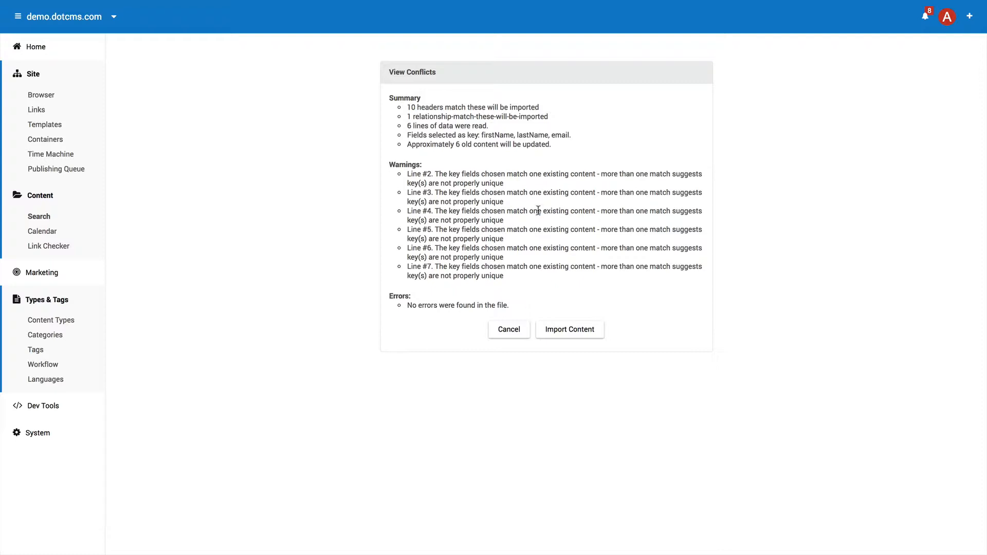
{"action": "double_click", "coordinate": [536, 212]}
{"action": "double_click", "coordinate": [531, 230]}
{"action": "double_click", "coordinate": [534, 248]}
{"action": "double_click", "coordinate": [533, 174]}
{"action": "left_click", "coordinate": [537, 177]}
{"action": "left_click_drag", "start_coordinate": [542, 174], "coordinate": [530, 174]}
- Import the previewed Employee content, accept the confirmation and finish importing
{"action": "left_click", "coordinate": [569, 331]}
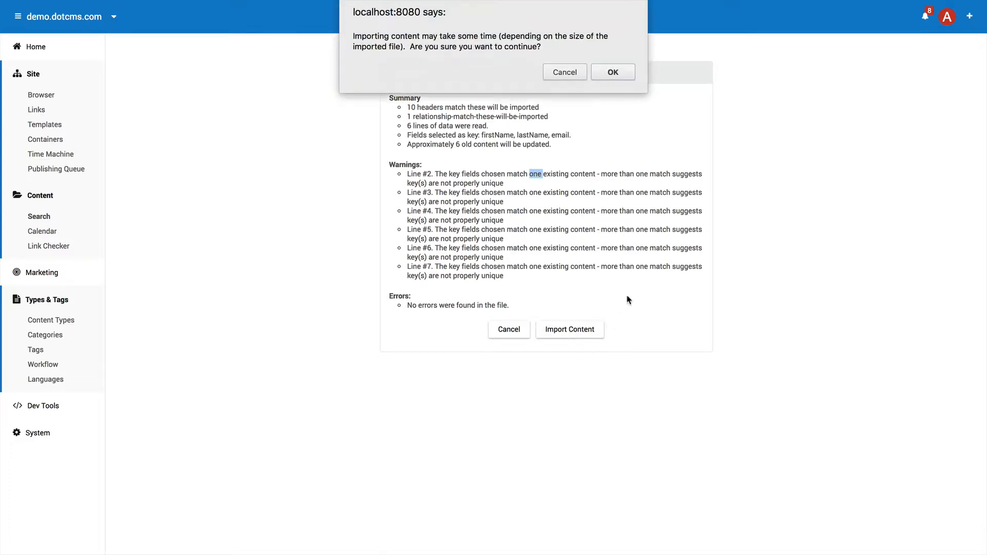
{"action": "left_click", "coordinate": [615, 73]}
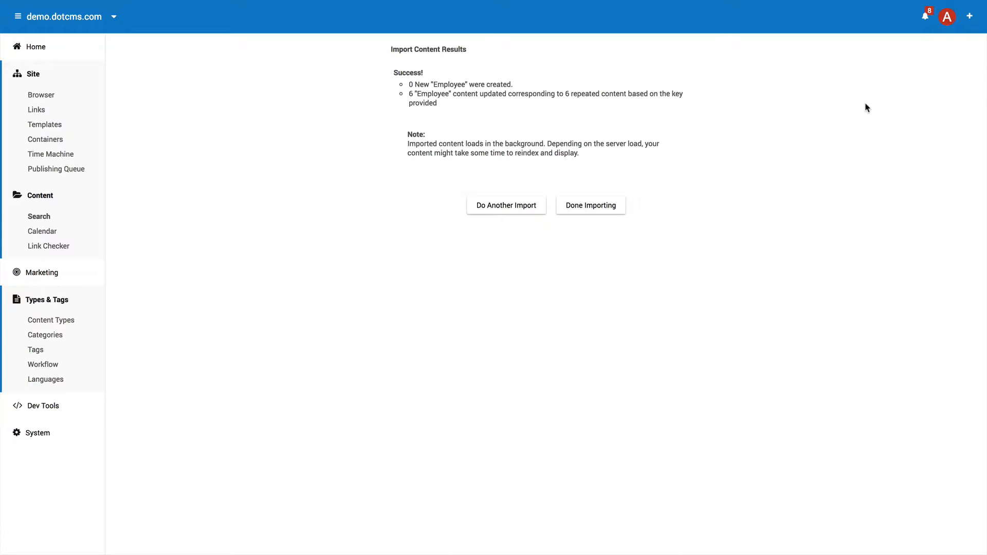
{"action": "left_click", "coordinate": [604, 206]}
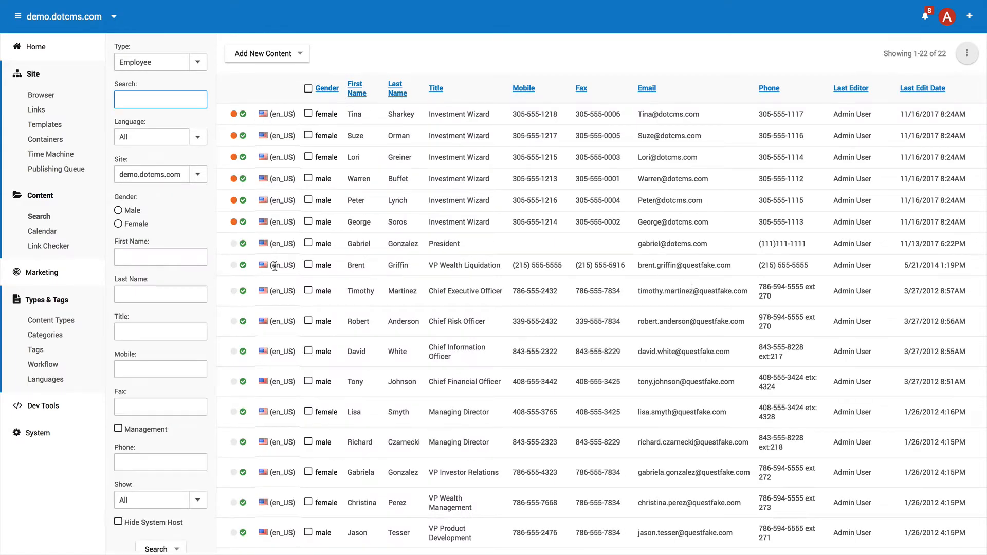
- Select all Employee content items in the list and publish them
{"action": "left_click", "coordinate": [308, 88]}
{"action": "left_click", "coordinate": [967, 54]}
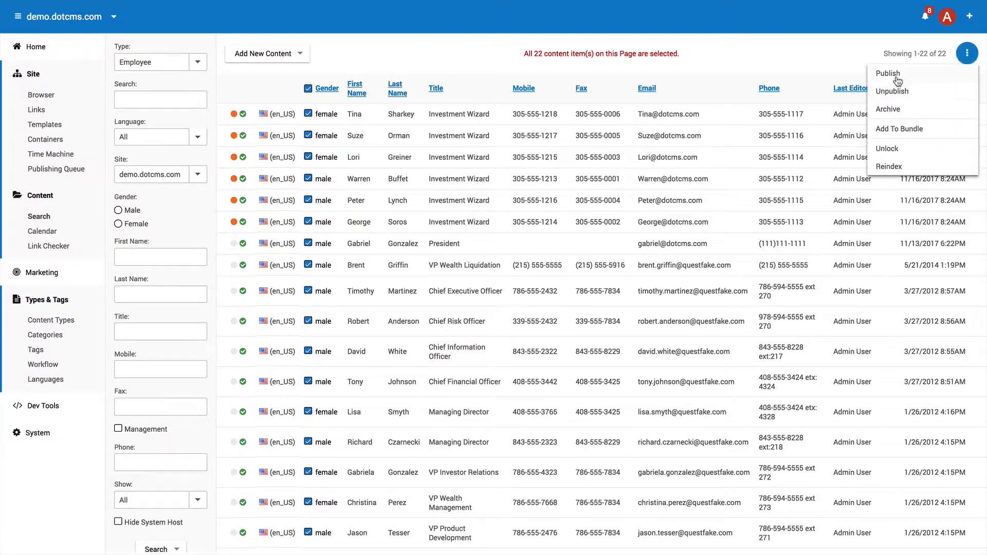
{"action": "left_click", "coordinate": [895, 74]}
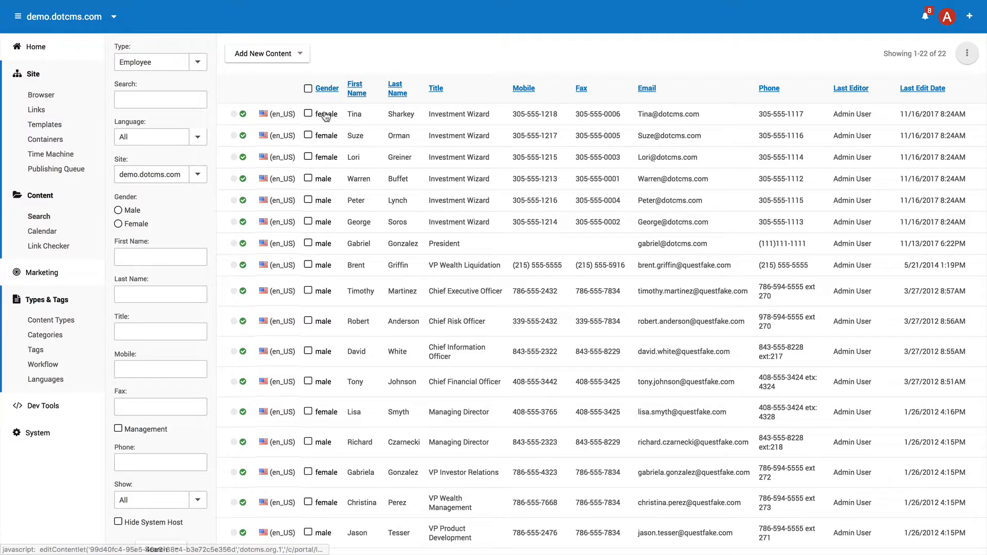
- Check the related department on the first and third employees in the list, one record after the other
{"action": "left_click", "coordinate": [357, 114]}
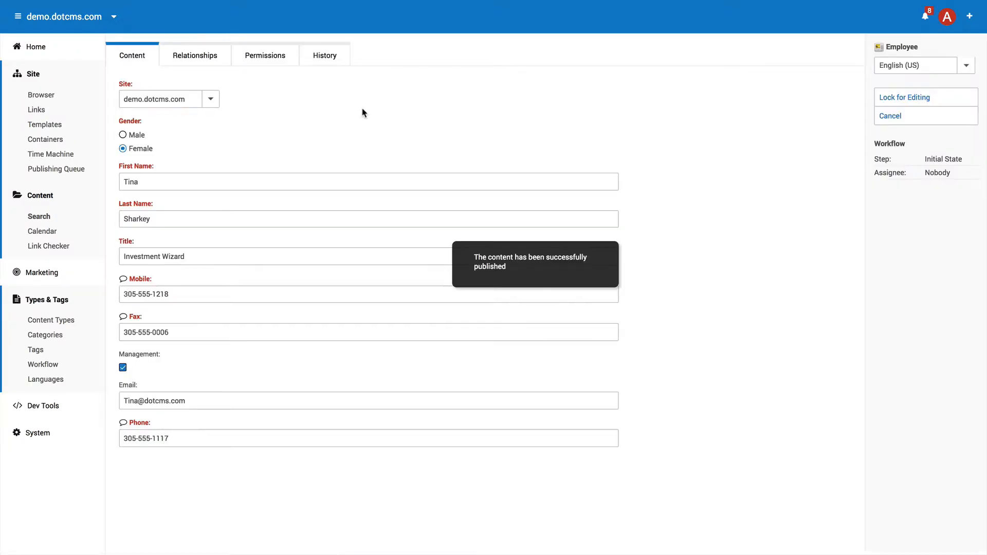
{"action": "left_click", "coordinate": [195, 57]}
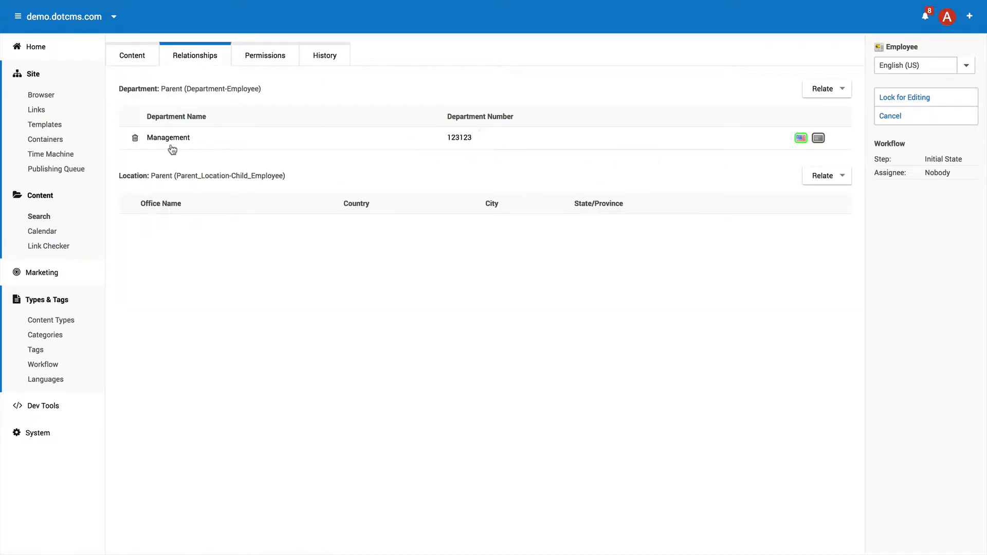
{"action": "left_click", "coordinate": [956, 116]}
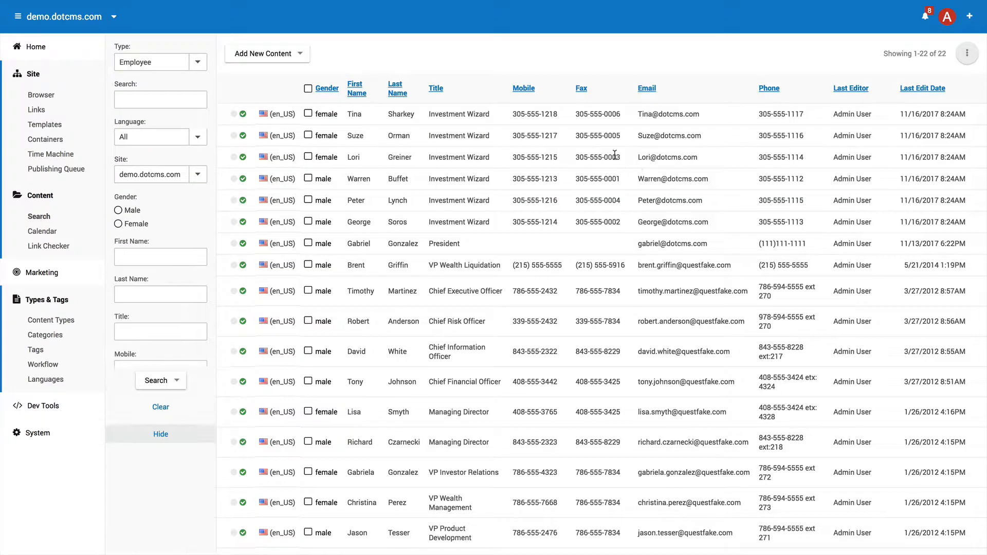
{"action": "left_click", "coordinate": [326, 159]}
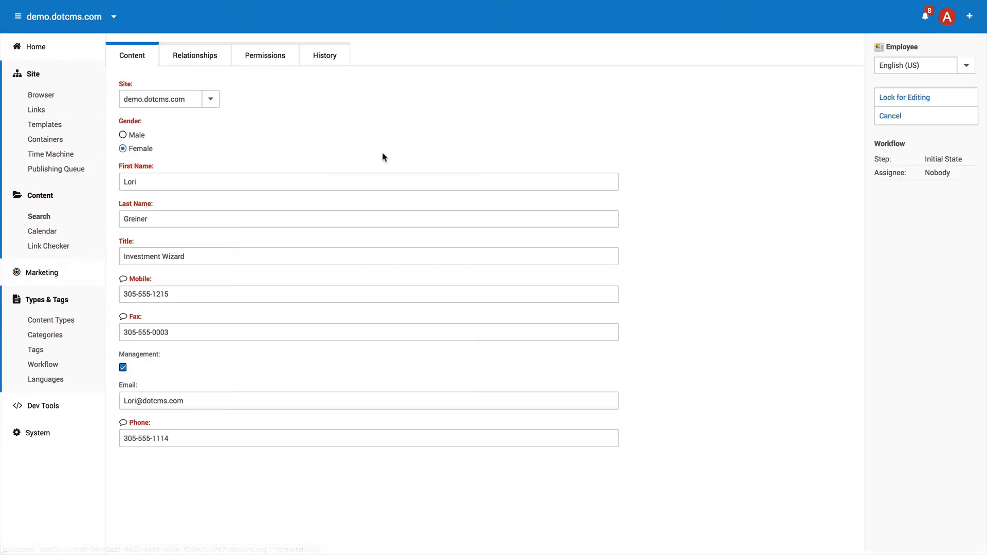
{"action": "left_click", "coordinate": [202, 59]}
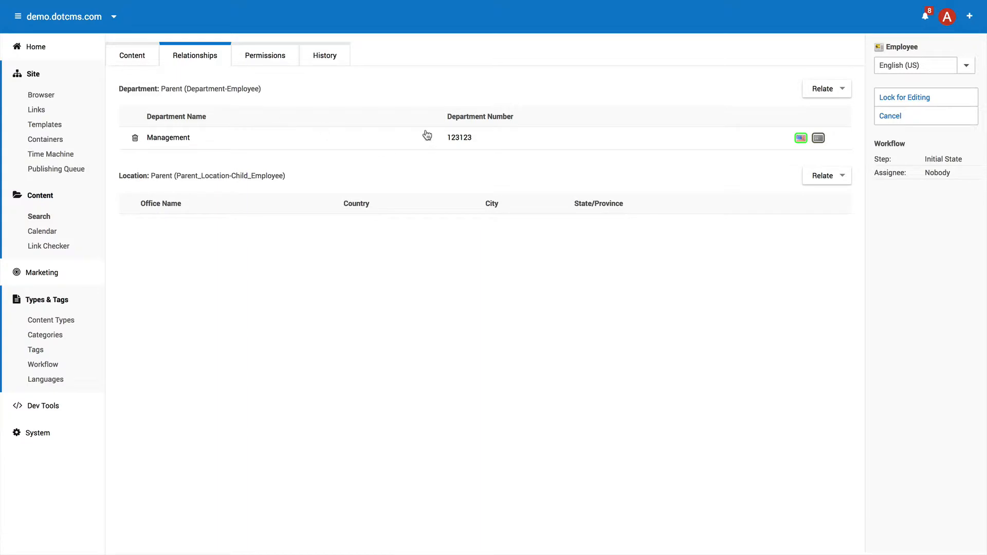
- List the Department content and show its search query, highlighting the Lucene query before closing the query window
{"action": "left_click", "coordinate": [41, 216]}
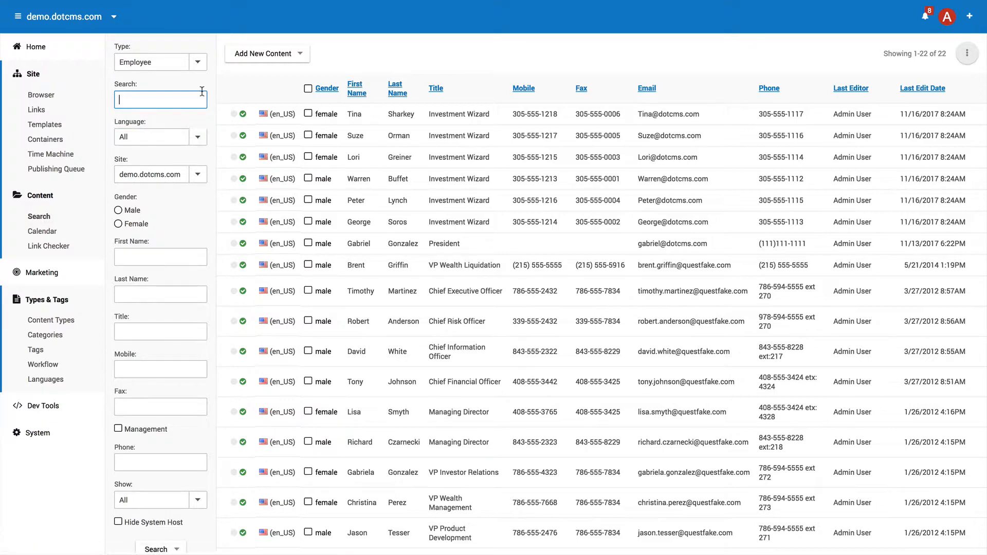
{"action": "left_click", "coordinate": [198, 63]}
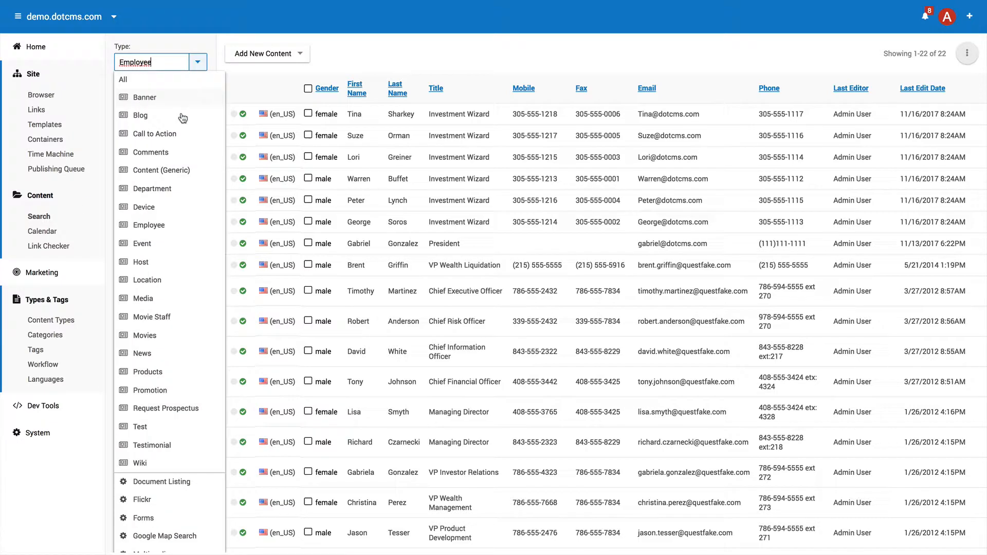
{"action": "left_click", "coordinate": [152, 188]}
{"action": "left_click", "coordinate": [177, 318]}
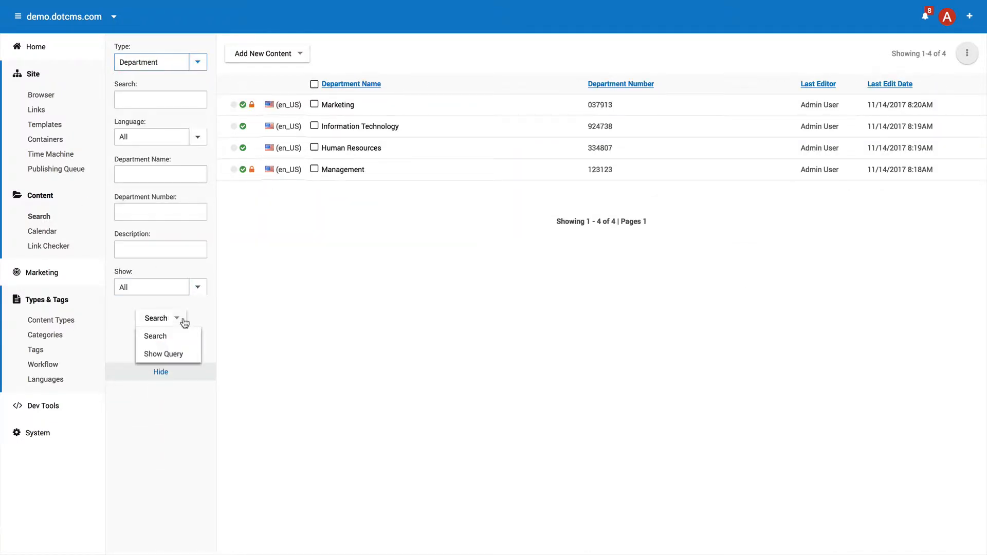
{"action": "left_click", "coordinate": [172, 353]}
{"action": "left_click_drag", "start_coordinate": [612, 249], "coordinate": [175, 248]}
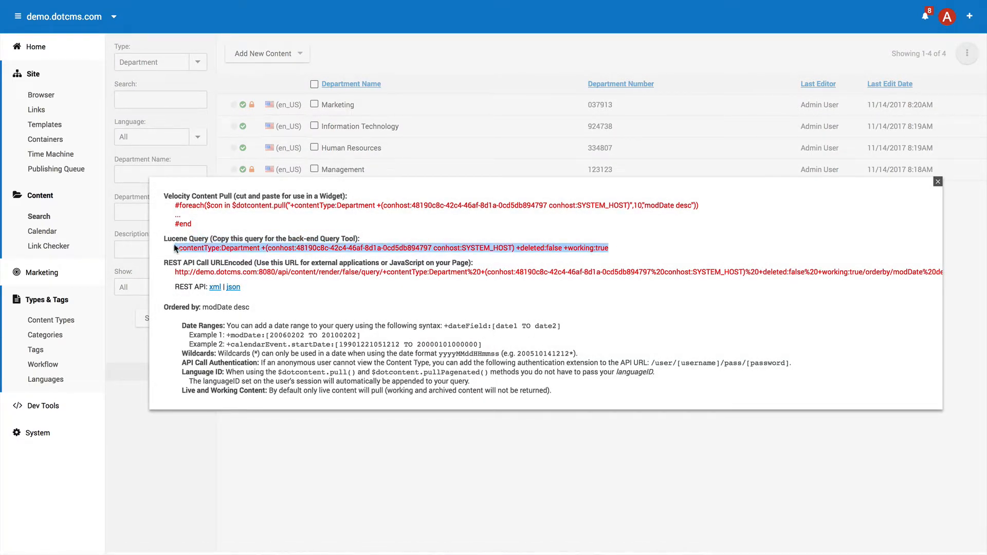
{"action": "left_click", "coordinate": [938, 181]}
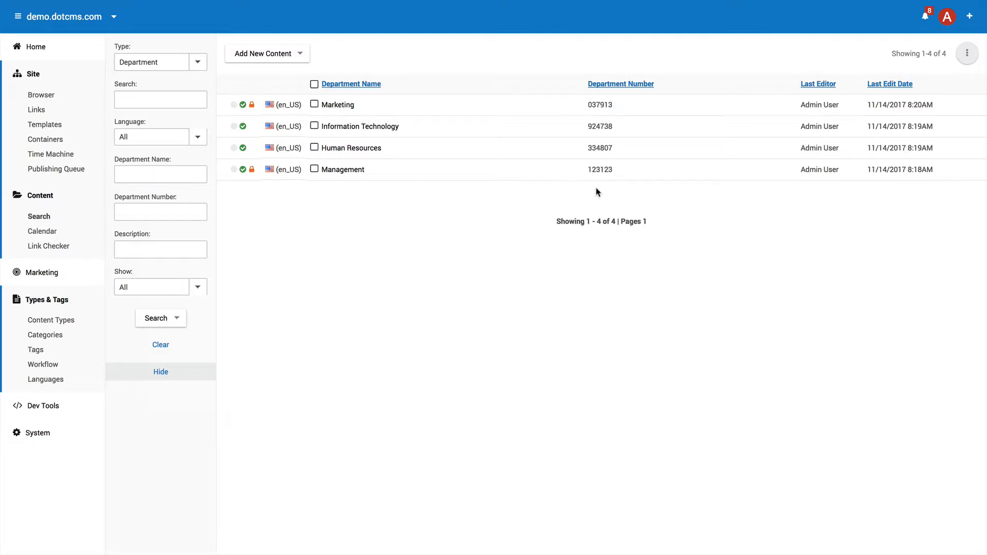
- Filter the departments by the Management department's number, 123123, and clear the search filter
{"action": "double_click", "coordinate": [591, 170]}
{"action": "key", "text": "ctrl+c"}
{"action": "left_click", "coordinate": [168, 249]}
{"action": "left_click", "coordinate": [141, 209]}
{"action": "key", "text": "ctrl+v"}
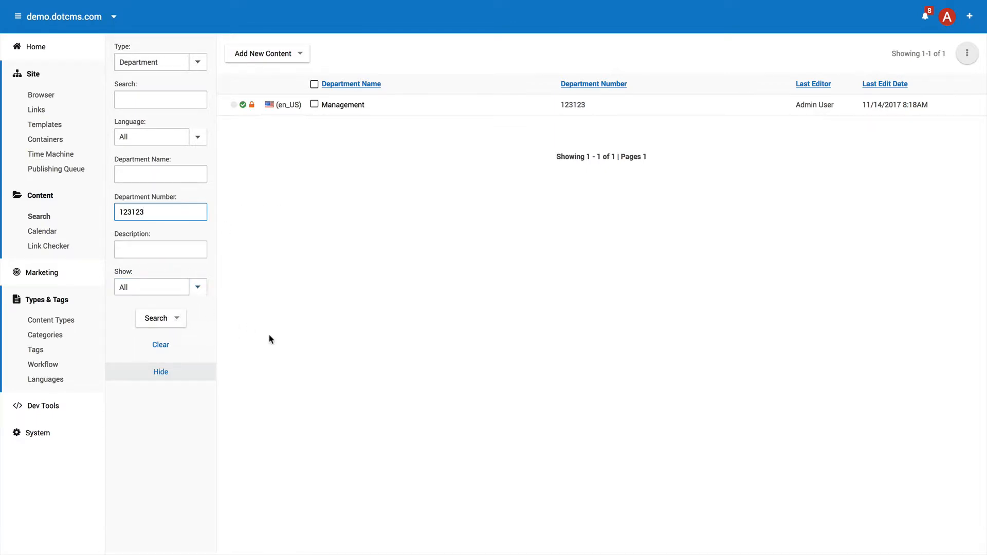
{"action": "left_click", "coordinate": [172, 342]}
- Switch the content search to the News content type
{"action": "left_click", "coordinate": [194, 64]}
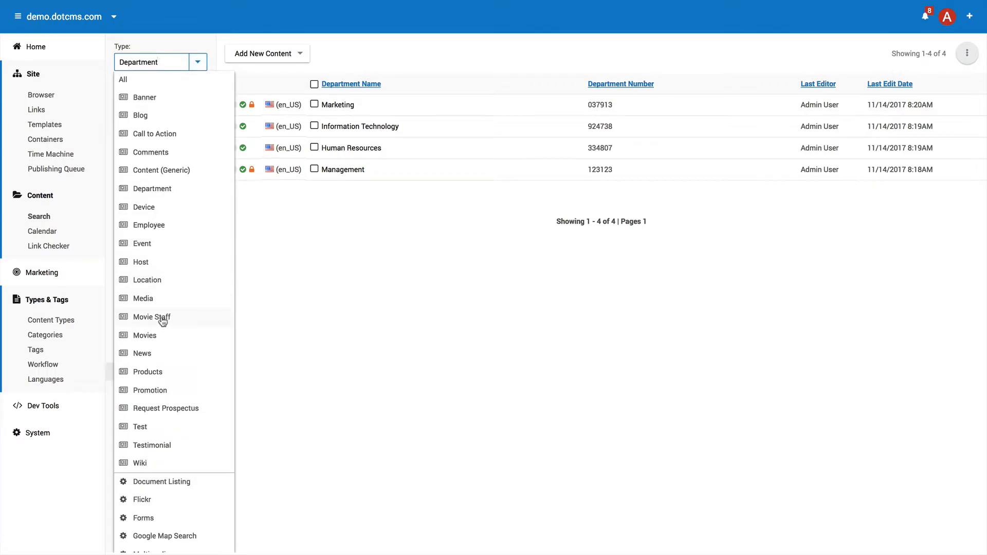
{"action": "left_click", "coordinate": [152, 352]}
{"action": "left_click", "coordinate": [185, 99]}
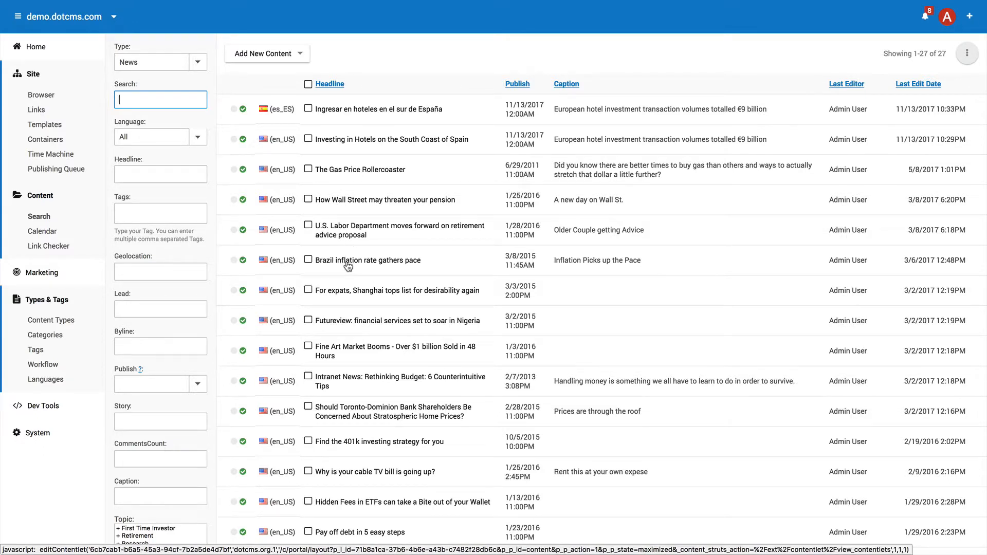
- Look up the identifier in the history of The Gas Price Rollercoaster, highlight it and leave the record
{"action": "left_click", "coordinate": [359, 173]}
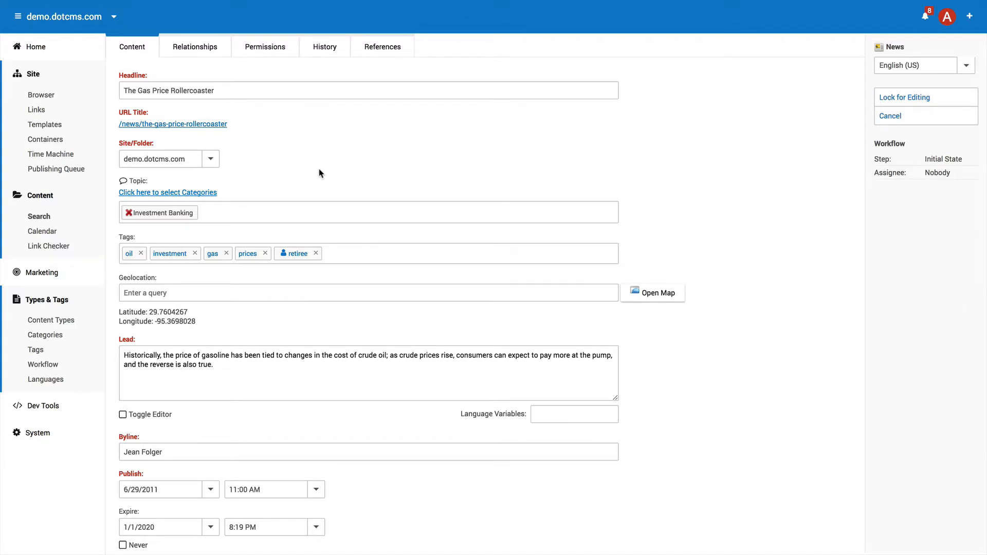
{"action": "left_click", "coordinate": [325, 53]}
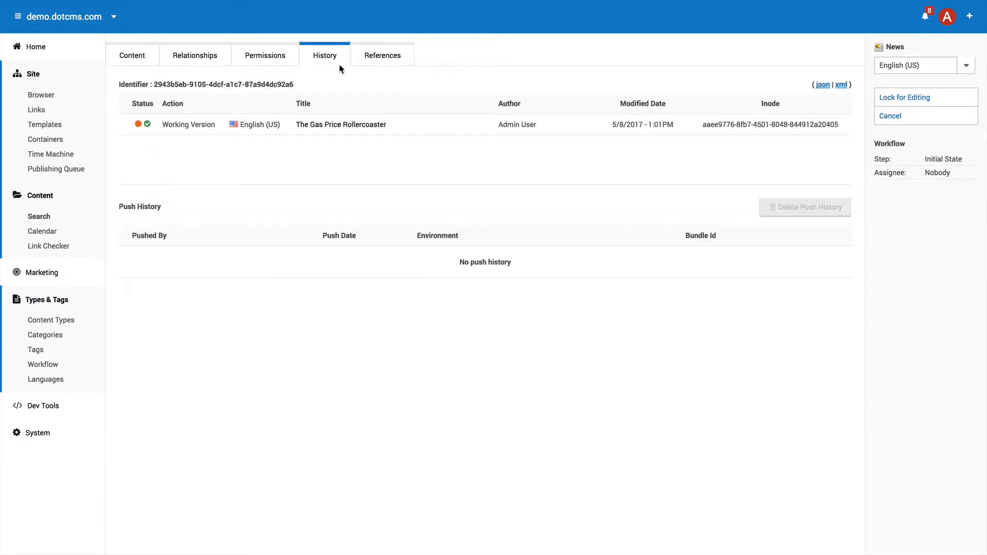
{"action": "left_click_drag", "start_coordinate": [295, 84], "coordinate": [154, 84]}
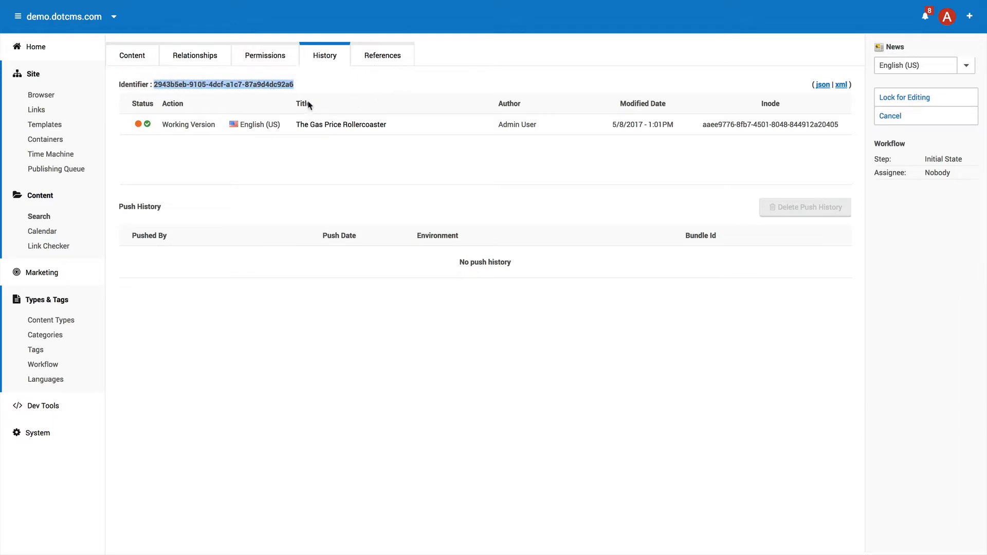
{"action": "left_click", "coordinate": [897, 118]}
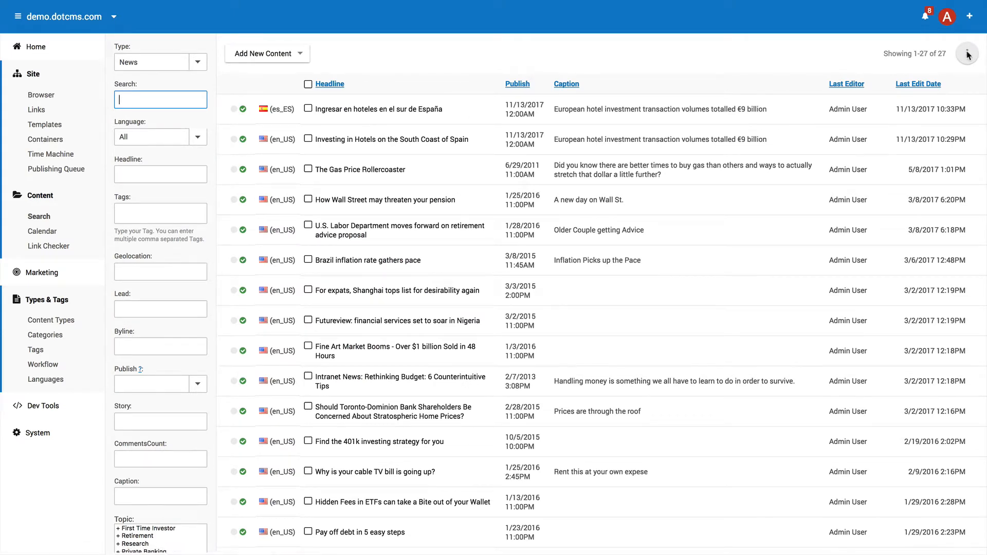
- Export the News content to a CSV file and open the downloaded file in Excel
{"action": "left_click", "coordinate": [967, 51]}
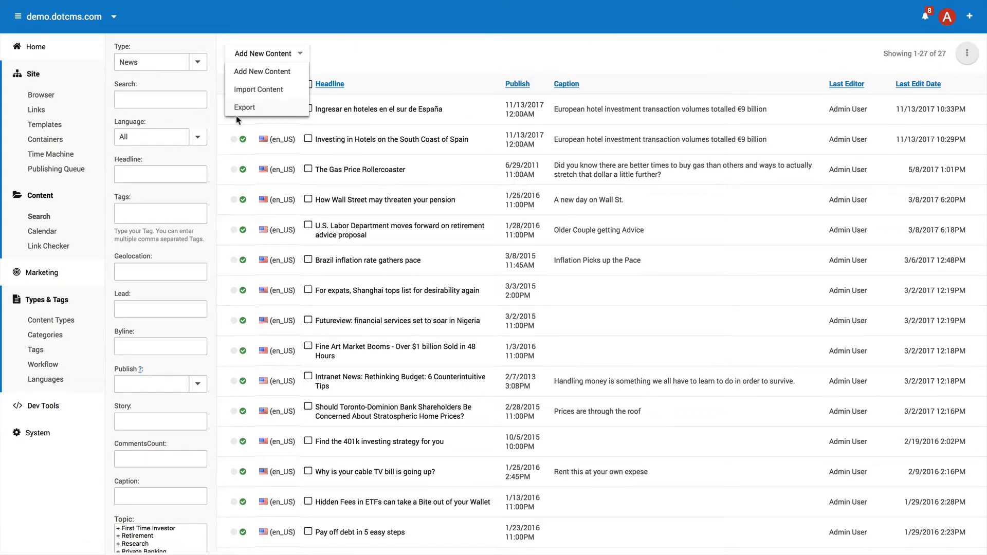
{"action": "mouse_move", "coordinate": [305, 54]}
{"action": "left_click", "coordinate": [259, 107]}
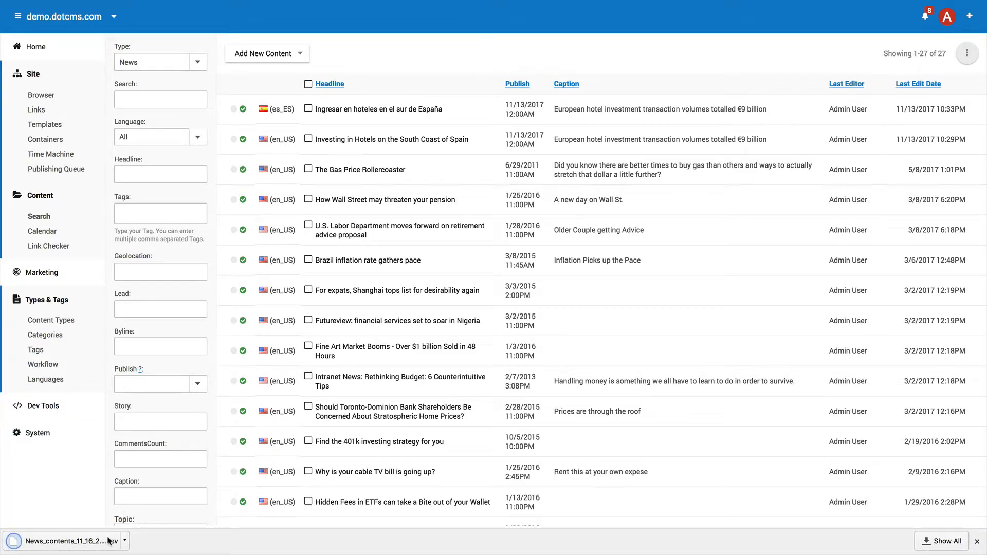
{"action": "left_click", "coordinate": [102, 542]}
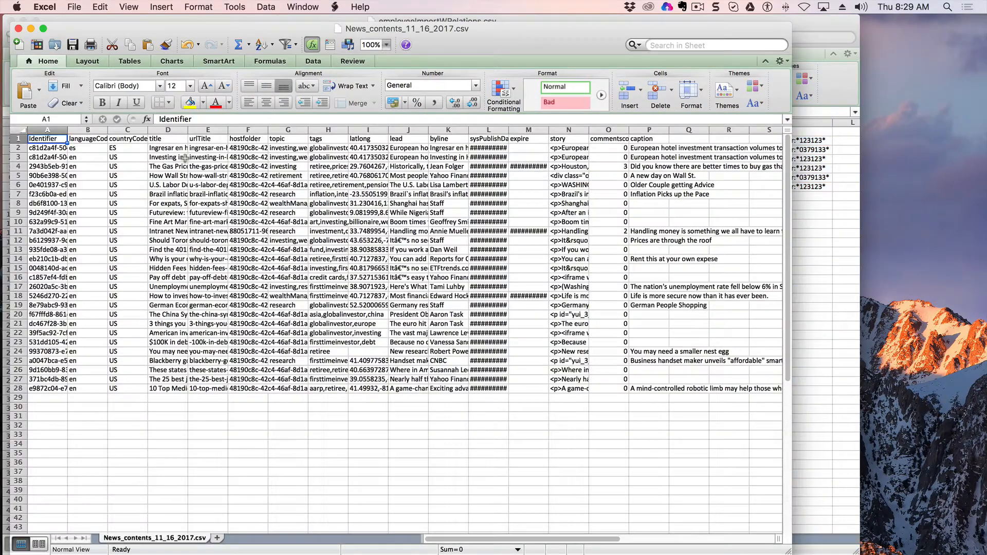
- Widen the Identifier and title columns of the exported News CSV to fit their contents
{"action": "left_click", "coordinate": [248, 166]}
{"action": "double_click", "coordinate": [68, 130]}
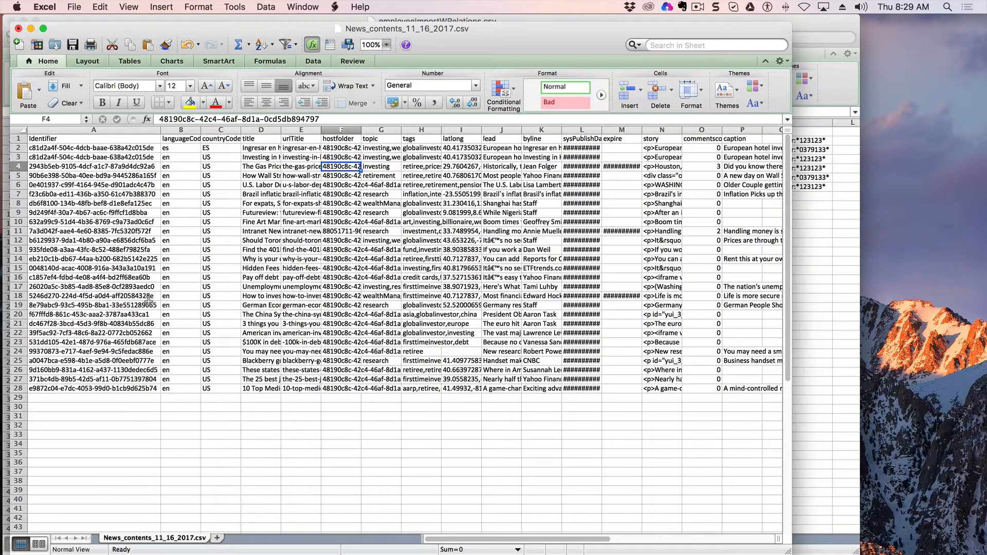
{"action": "left_click", "coordinate": [137, 148]}
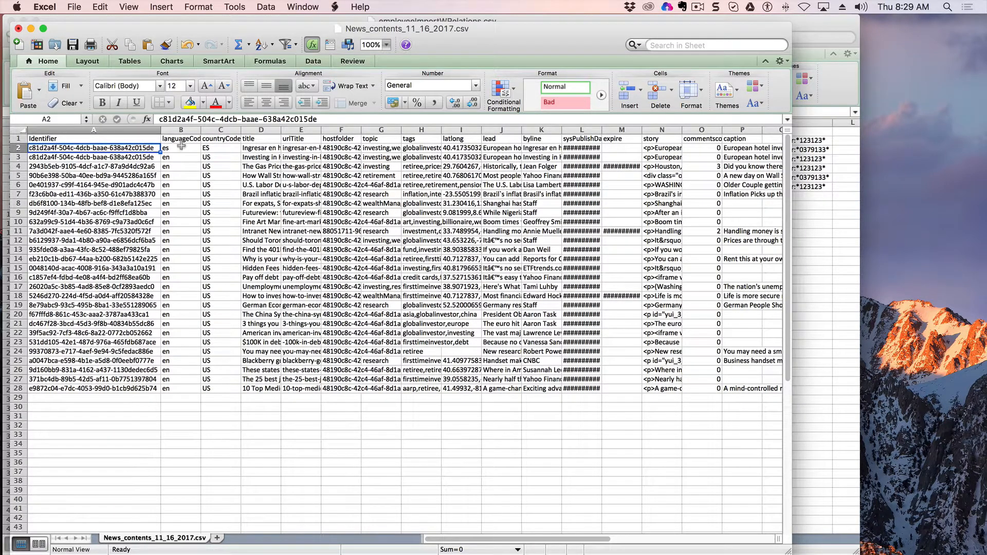
{"action": "double_click", "coordinate": [281, 127]}
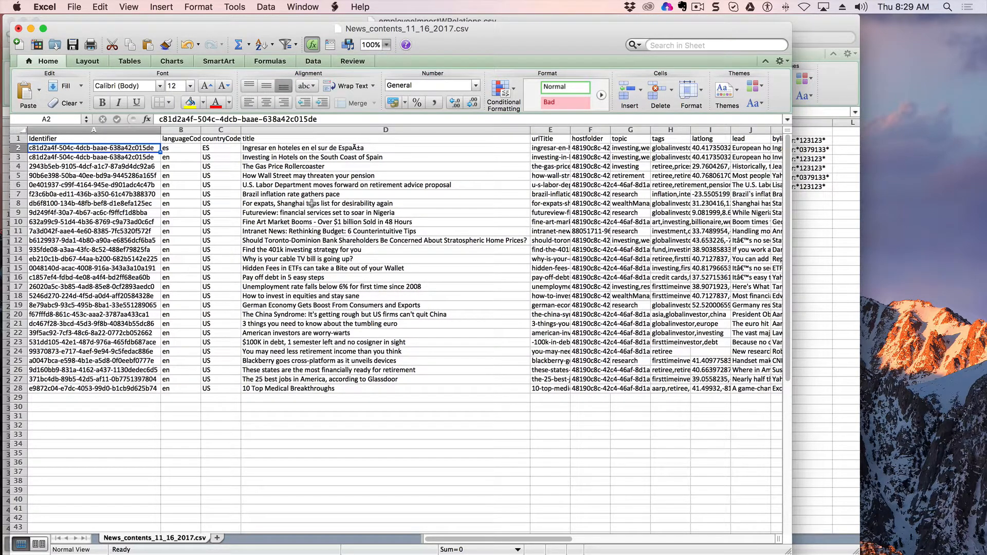
{"action": "left_click", "coordinate": [308, 168]}
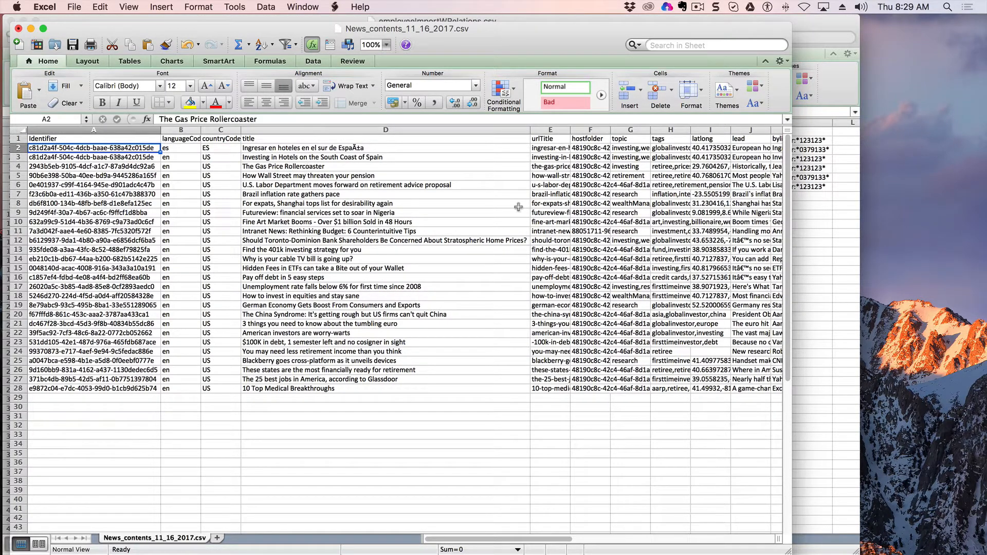
- Highlight the languageCode and countryCode columns and look through the remaining columns of the News sheet
{"action": "left_click_drag", "start_coordinate": [221, 130], "coordinate": [192, 127]}
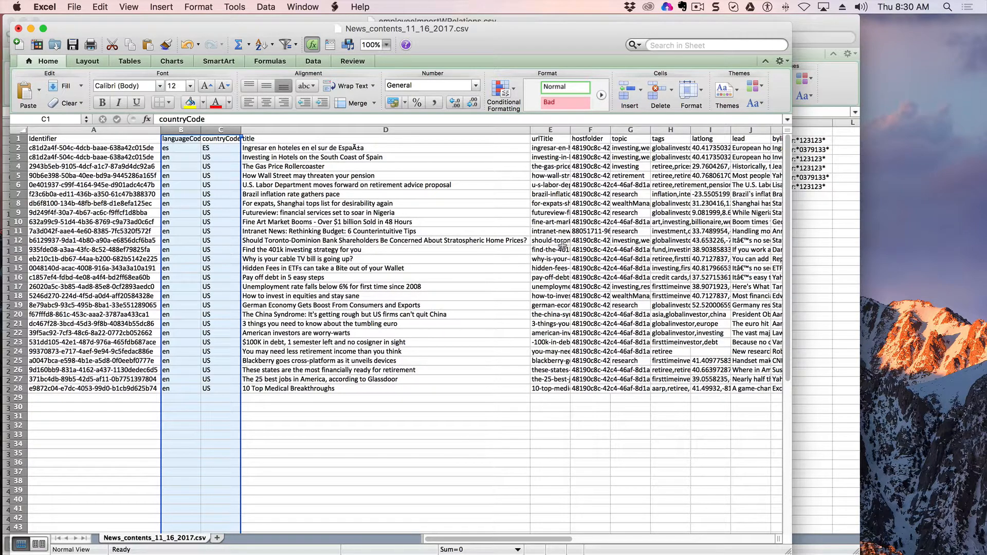
{"action": "scroll", "coordinate": [437, 206], "scroll_direction": "right", "scroll_amount": 10}
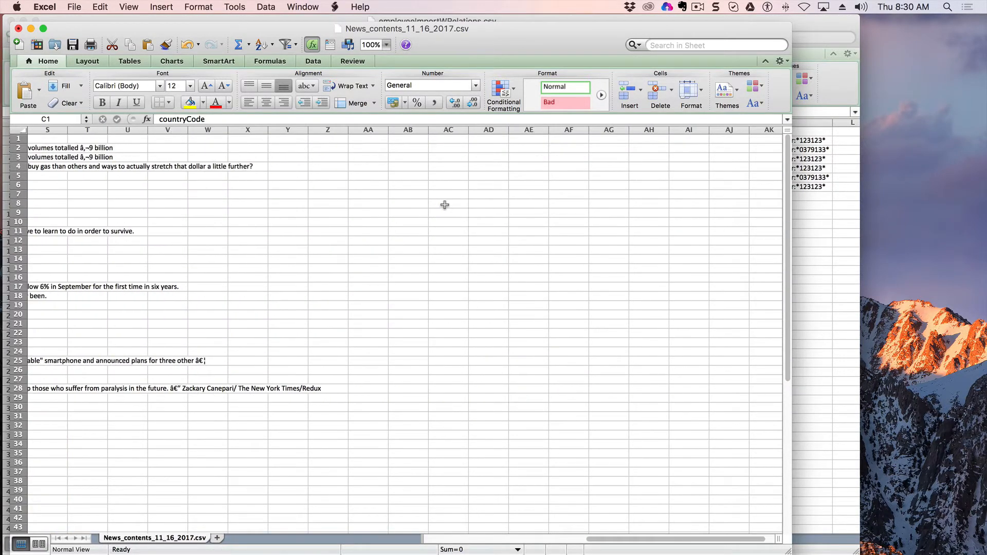
{"action": "scroll", "coordinate": [445, 205], "scroll_direction": "left", "scroll_amount": 10}
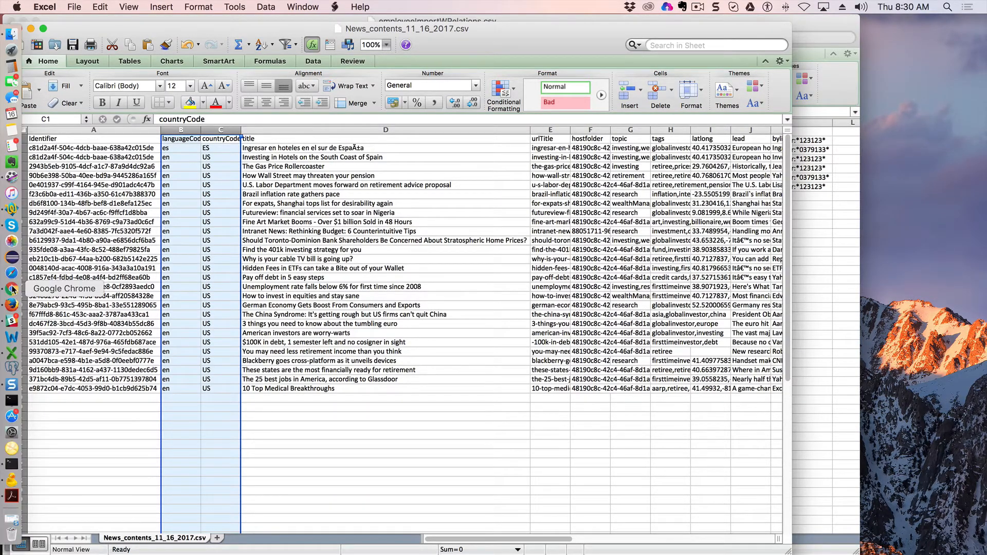
- Switch to Chrome, start a content import for News and set the language to import to Espana - Espanol
{"action": "left_click", "coordinate": [13, 408]}
{"action": "left_click", "coordinate": [308, 54]}
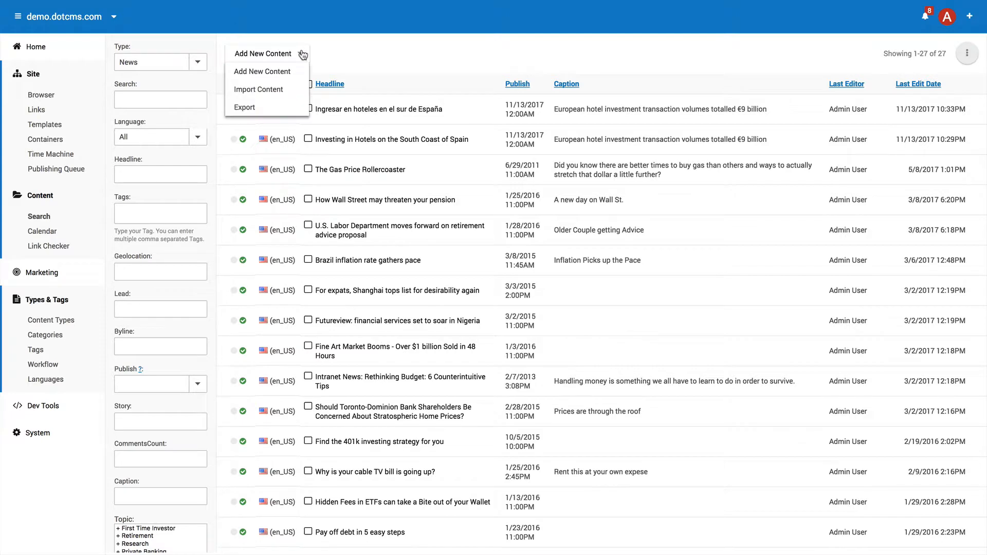
{"action": "left_click", "coordinate": [266, 91]}
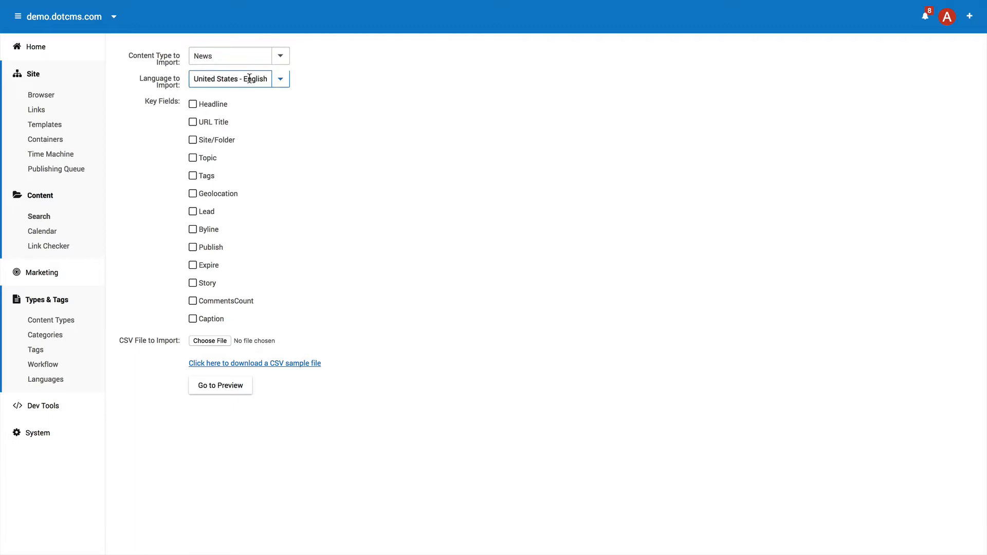
{"action": "left_click", "coordinate": [281, 81]}
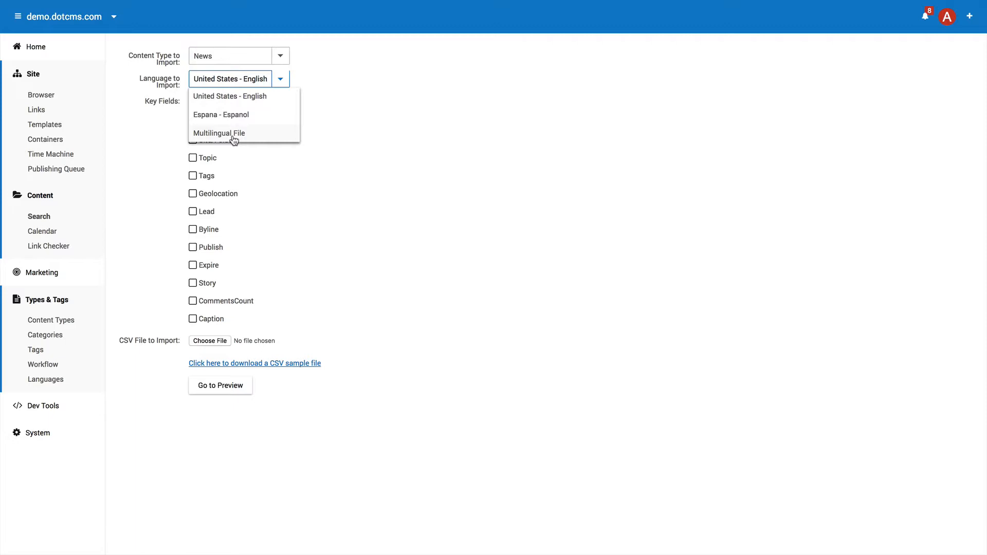
{"action": "left_click", "coordinate": [242, 115]}
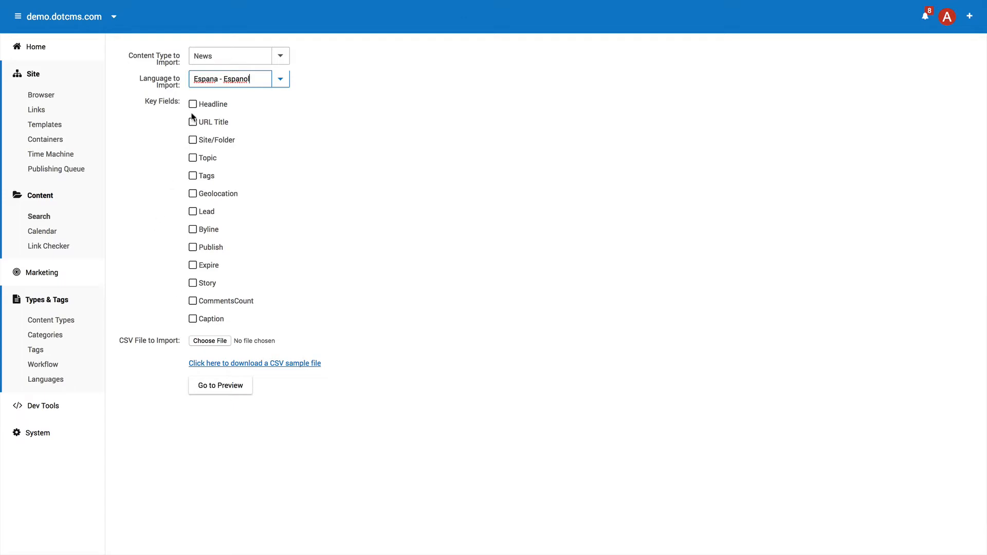
{"action": "left_click_drag", "start_coordinate": [257, 81], "coordinate": [186, 85]}
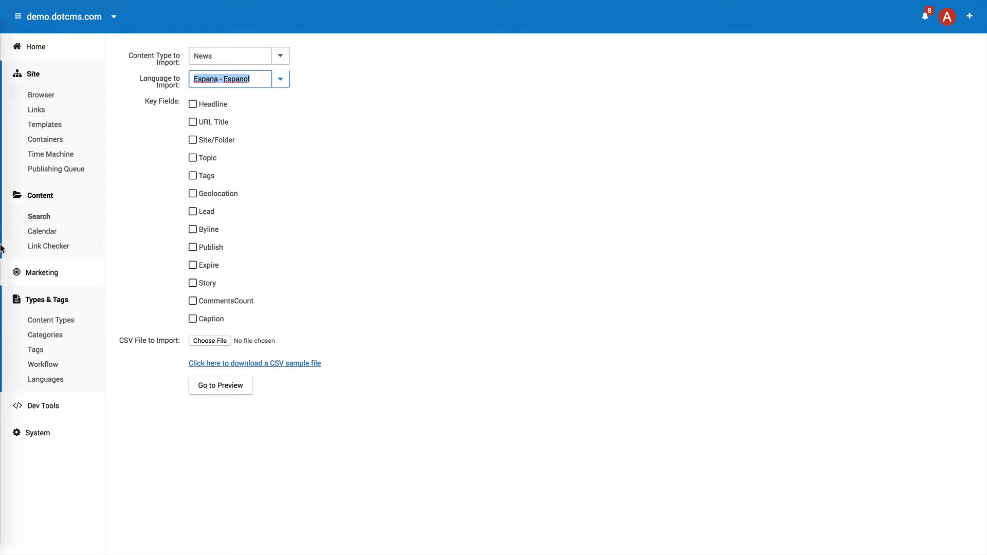
- Switch to News_contents_11_15_2017.csv in Excel and examine its Identifier, title and urlTitle columns
{"action": "mouse_move", "coordinate": [2, 250]}
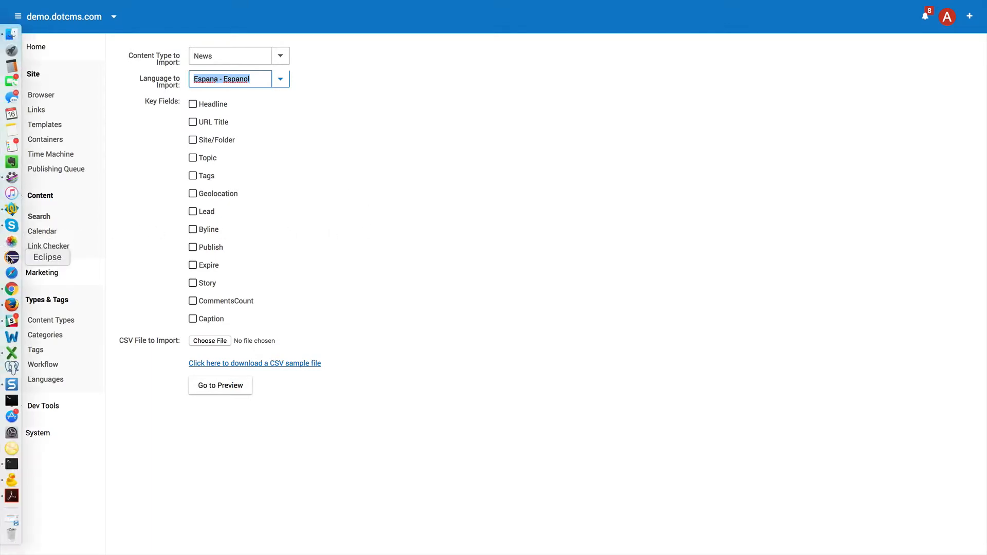
{"action": "left_click", "coordinate": [12, 354]}
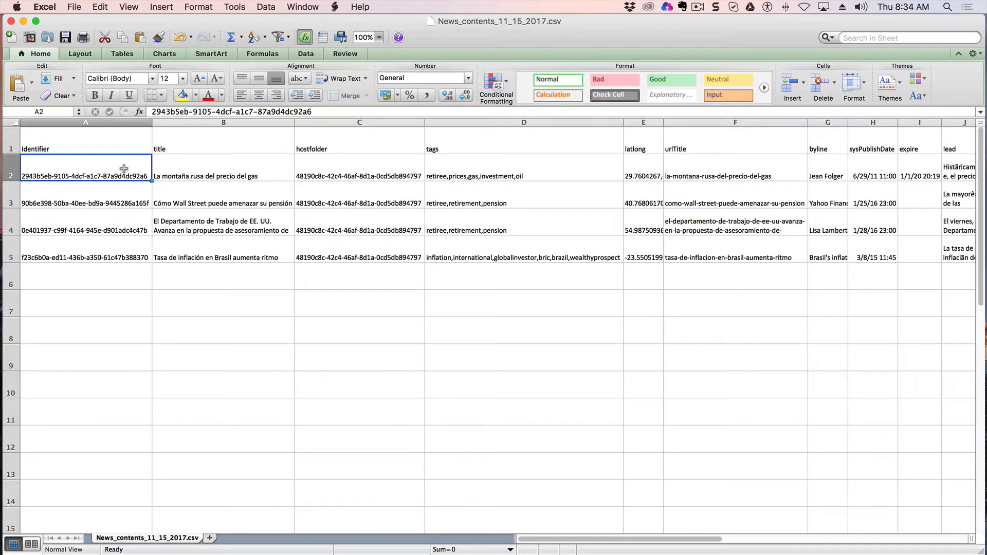
{"action": "left_click", "coordinate": [93, 136]}
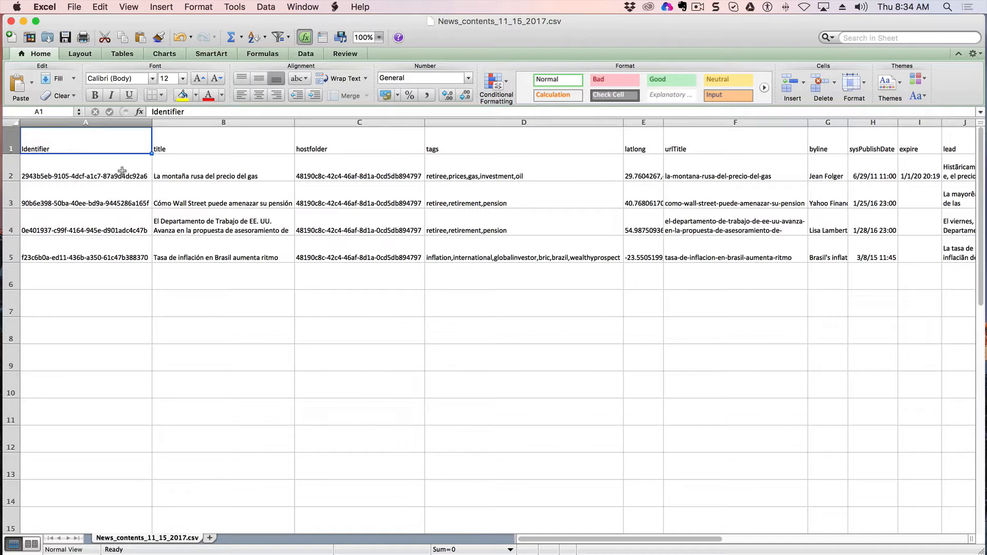
{"action": "left_click_drag", "start_coordinate": [121, 175], "coordinate": [118, 246]}
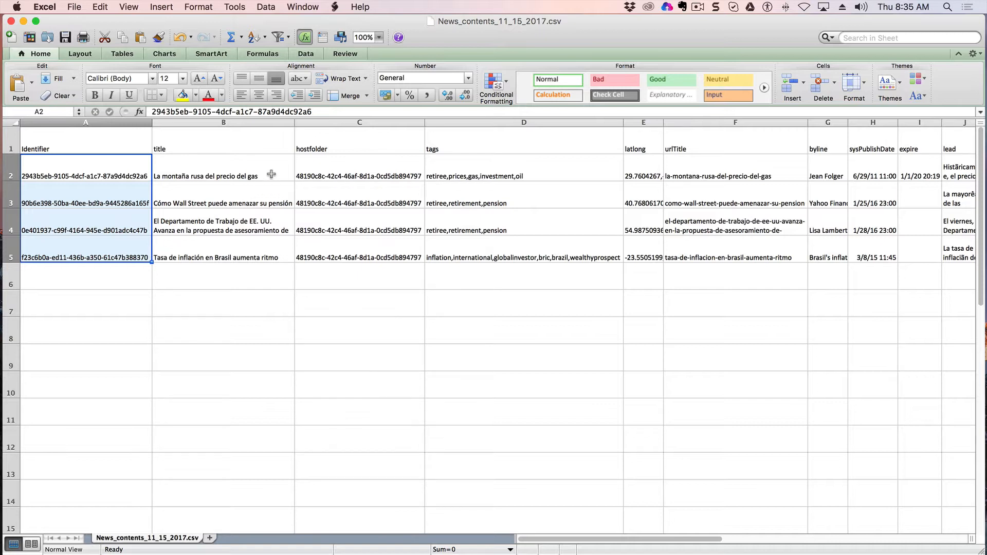
{"action": "left_click_drag", "start_coordinate": [260, 171], "coordinate": [260, 246]}
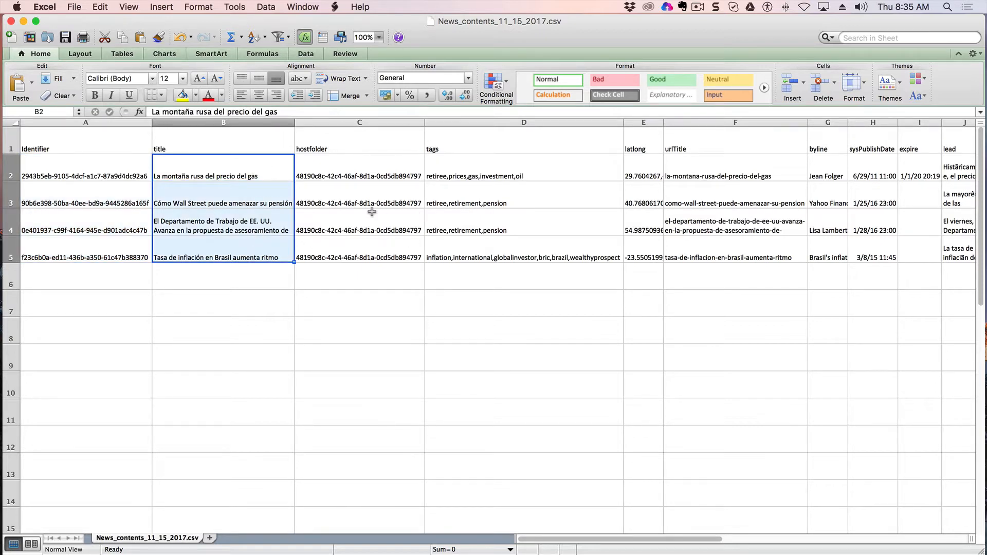
{"action": "left_click_drag", "start_coordinate": [722, 174], "coordinate": [723, 248]}
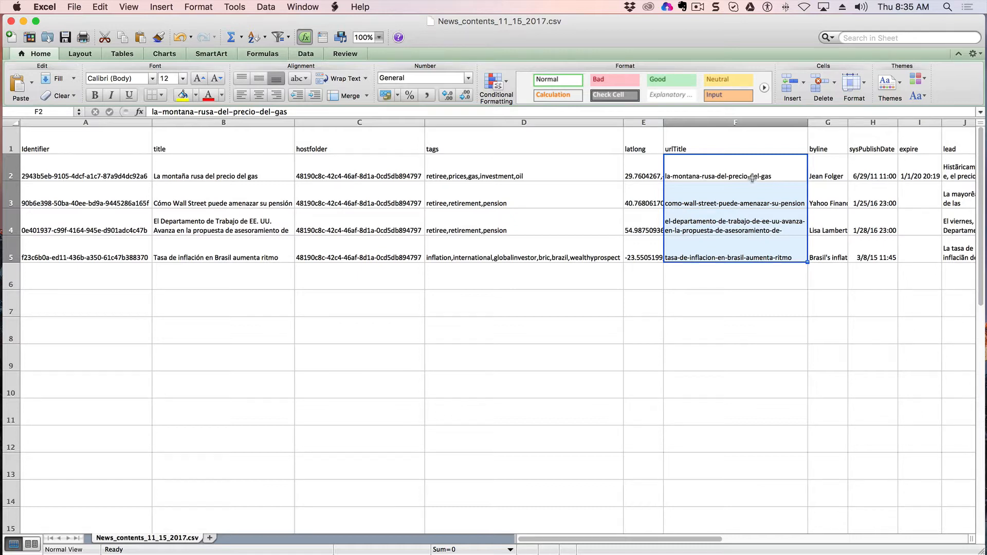
{"action": "left_click", "coordinate": [736, 175]}
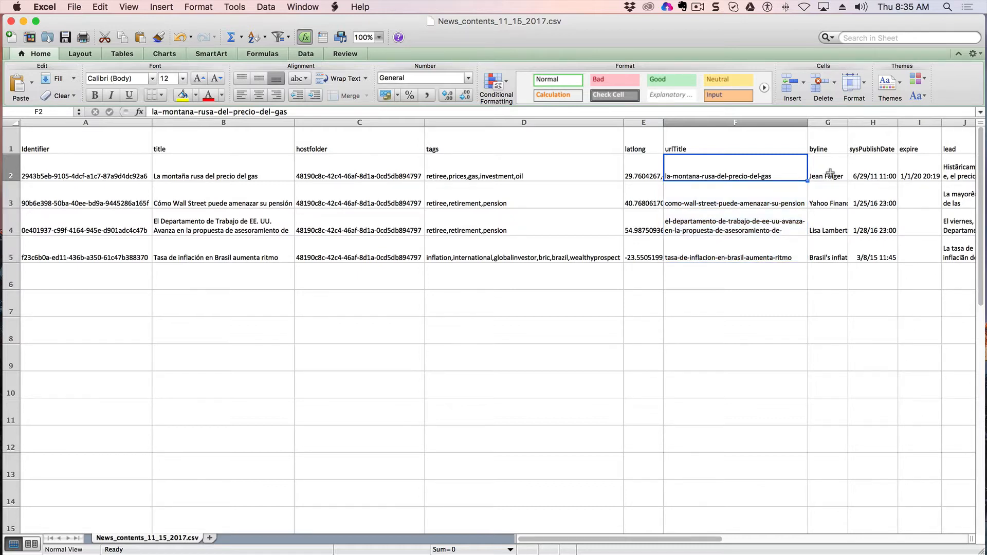
- Look through the remaining columns of the Spanish News sheet, including the story and caption of the first record
{"action": "scroll", "coordinate": [902, 193], "scroll_direction": "right", "scroll_amount": 5}
{"action": "left_click", "coordinate": [771, 168]}
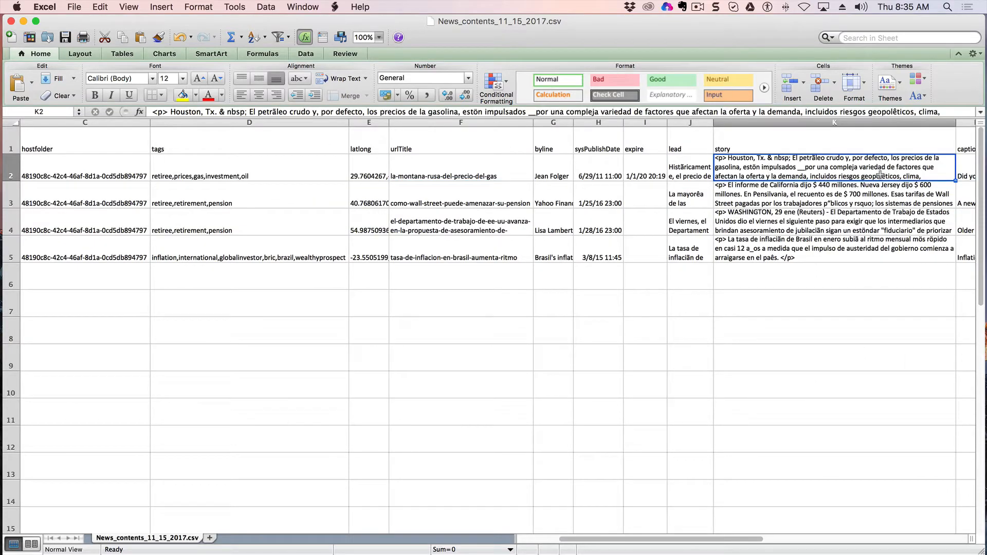
{"action": "scroll", "coordinate": [857, 211], "scroll_direction": "right", "scroll_amount": 2}
{"action": "scroll", "coordinate": [856, 211], "scroll_direction": "right", "scroll_amount": 4}
{"action": "left_click", "coordinate": [426, 162]}
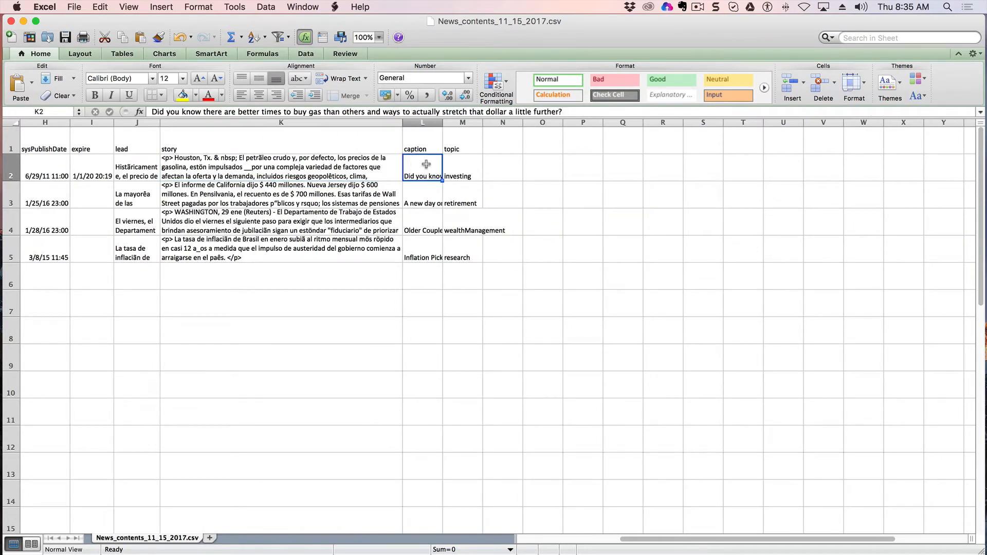
{"action": "scroll", "coordinate": [213, 161], "scroll_direction": "left", "scroll_amount": 8}
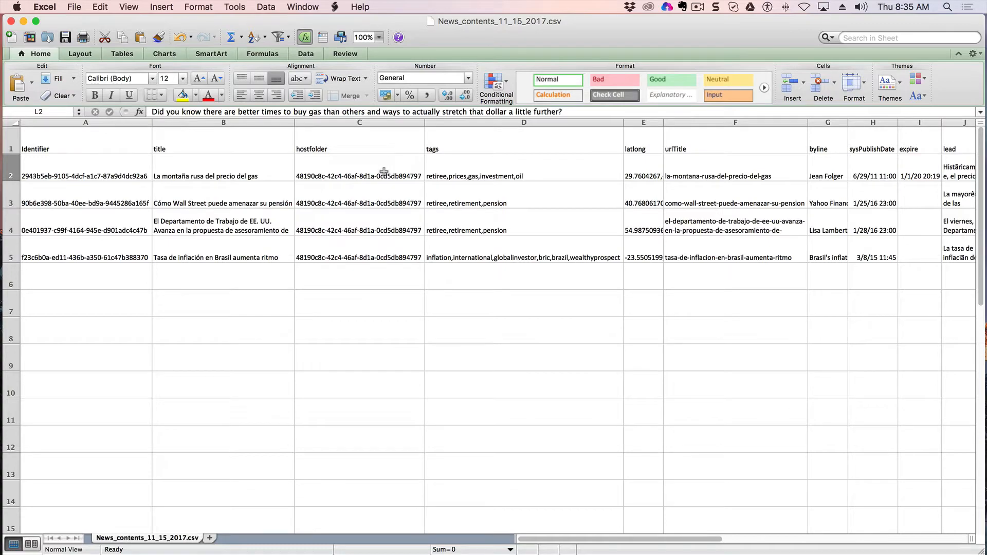
{"action": "scroll", "coordinate": [792, 204], "scroll_direction": "right", "scroll_amount": 10}
{"action": "scroll", "coordinate": [782, 203], "scroll_direction": "left", "scroll_amount": 10}
- Return to the News import in Chrome, choose the CSV file News_contents_11_15_2017 and go to the import preview
{"action": "mouse_move", "coordinate": [3, 255]}
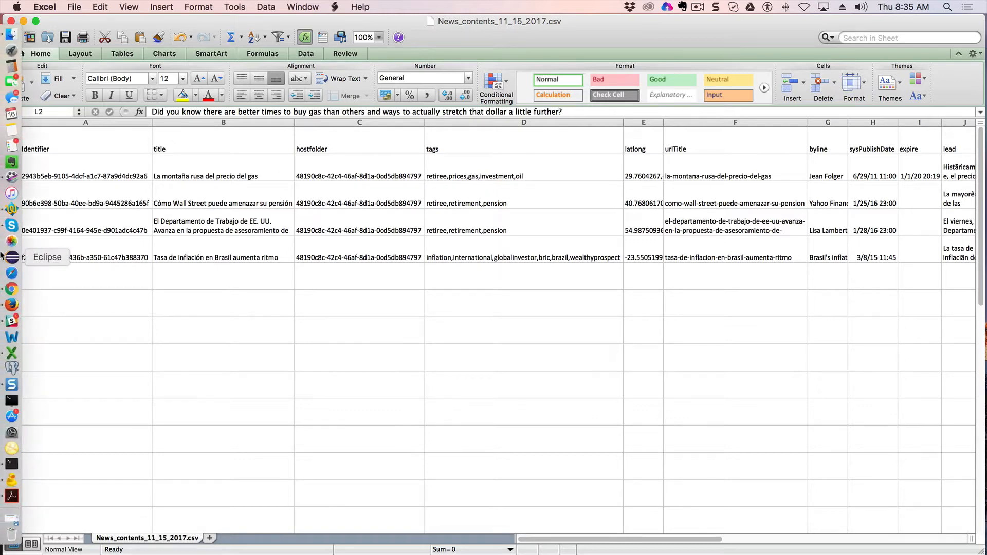
{"action": "left_click", "coordinate": [12, 289]}
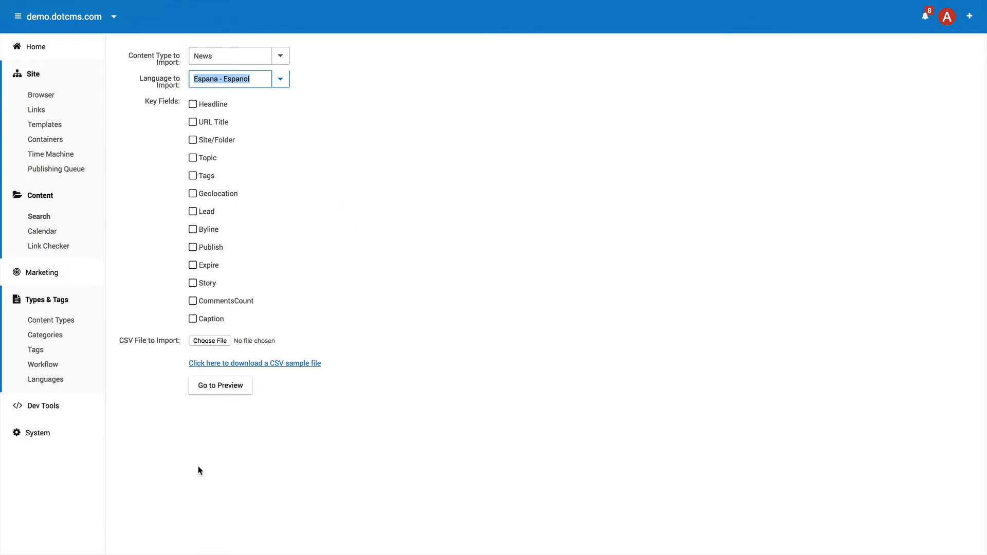
{"action": "left_click", "coordinate": [215, 342]}
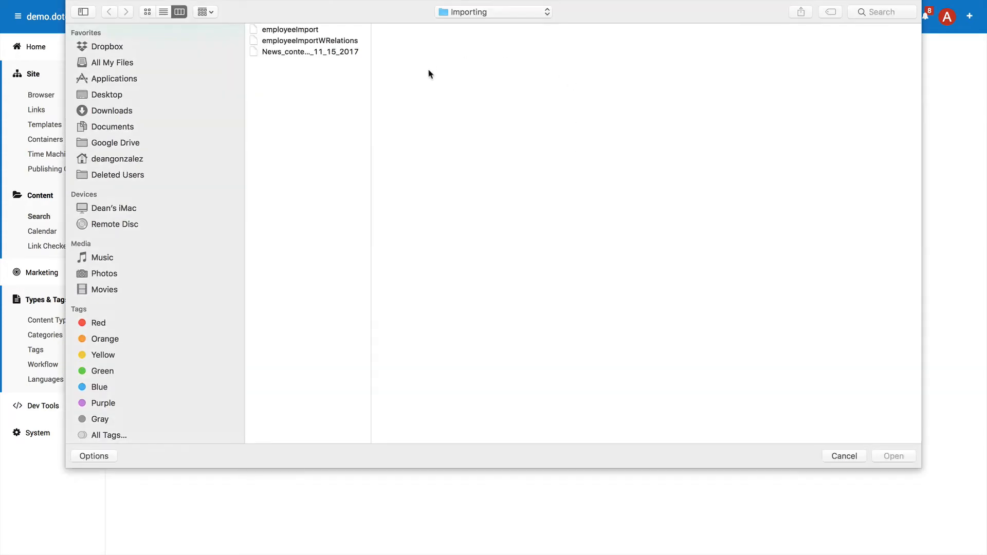
{"action": "left_click", "coordinate": [319, 53]}
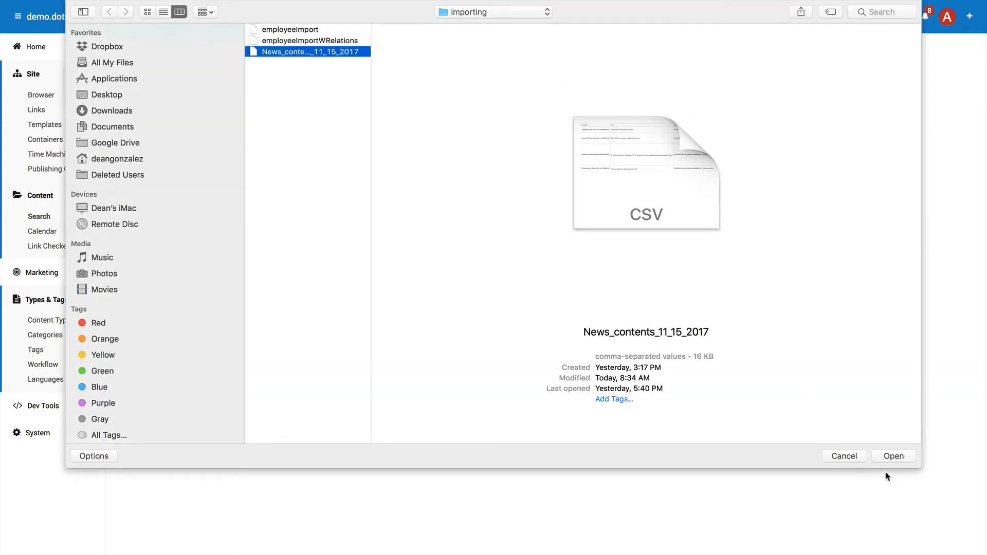
{"action": "left_click", "coordinate": [895, 458]}
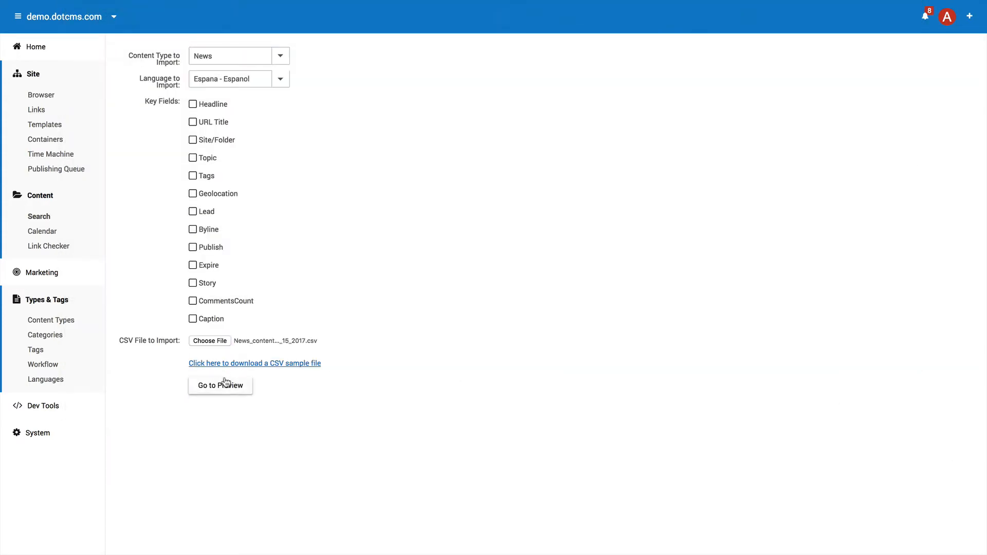
{"action": "left_click", "coordinate": [225, 384]}
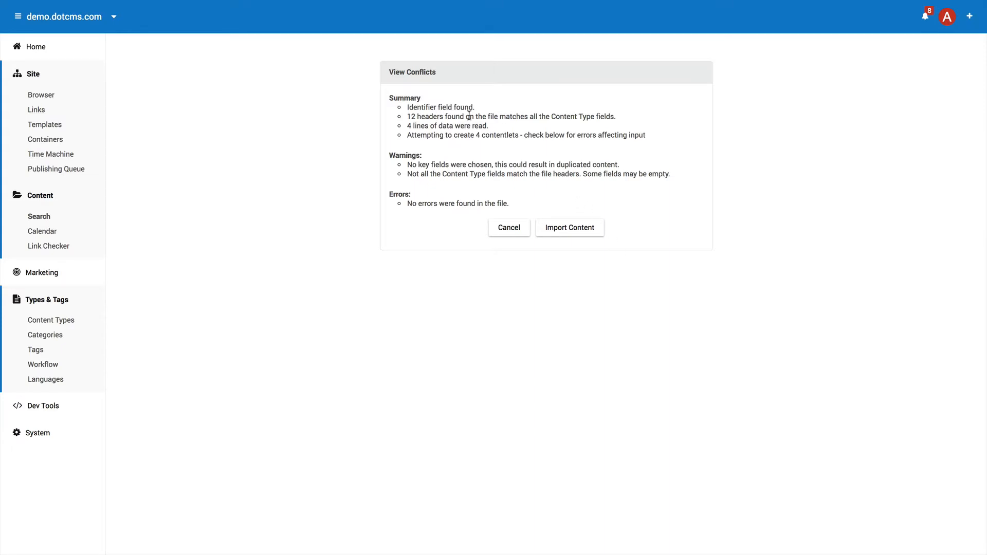
- Review the summary, warnings and errors listed in the import preview, highlighting each message
{"action": "left_click_drag", "start_coordinate": [476, 107], "coordinate": [406, 110]}
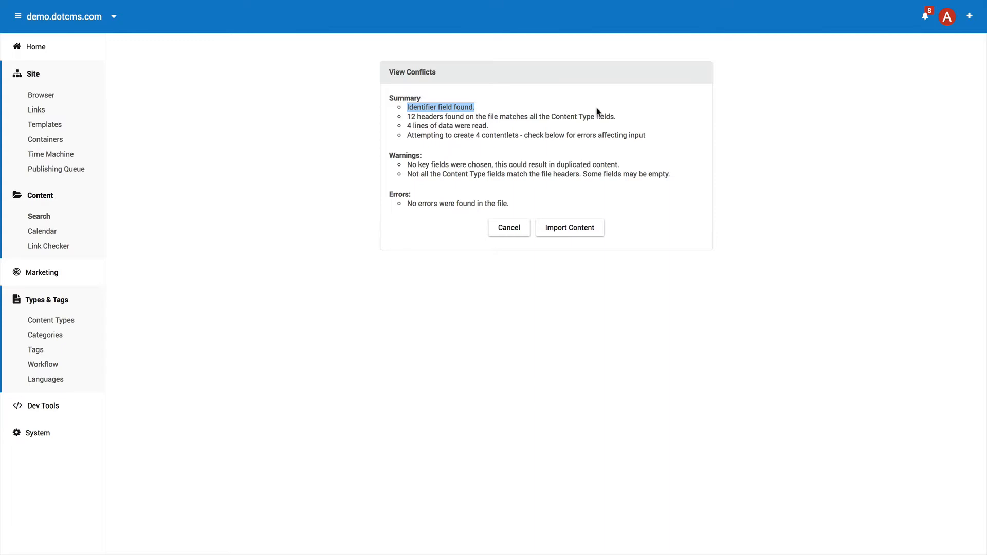
{"action": "left_click_drag", "start_coordinate": [451, 116], "coordinate": [424, 116]}
{"action": "left_click_drag", "start_coordinate": [492, 116], "coordinate": [614, 116]}
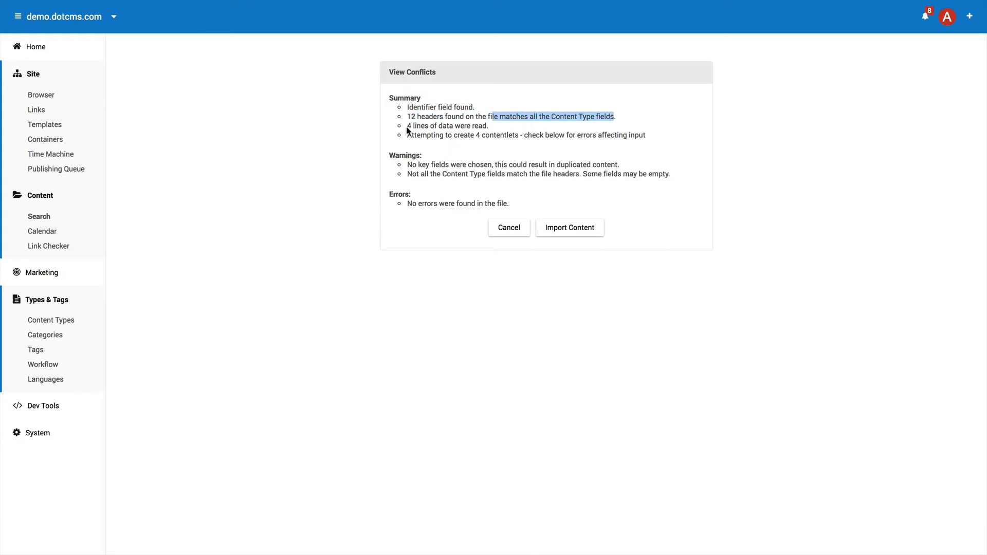
{"action": "left_click_drag", "start_coordinate": [407, 129], "coordinate": [625, 143]}
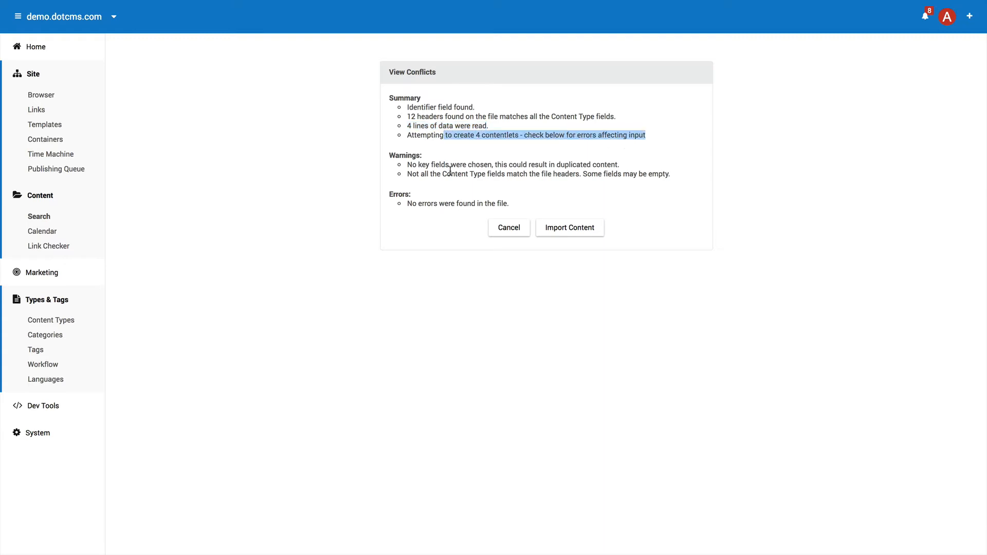
{"action": "left_click_drag", "start_coordinate": [430, 166], "coordinate": [504, 167]}
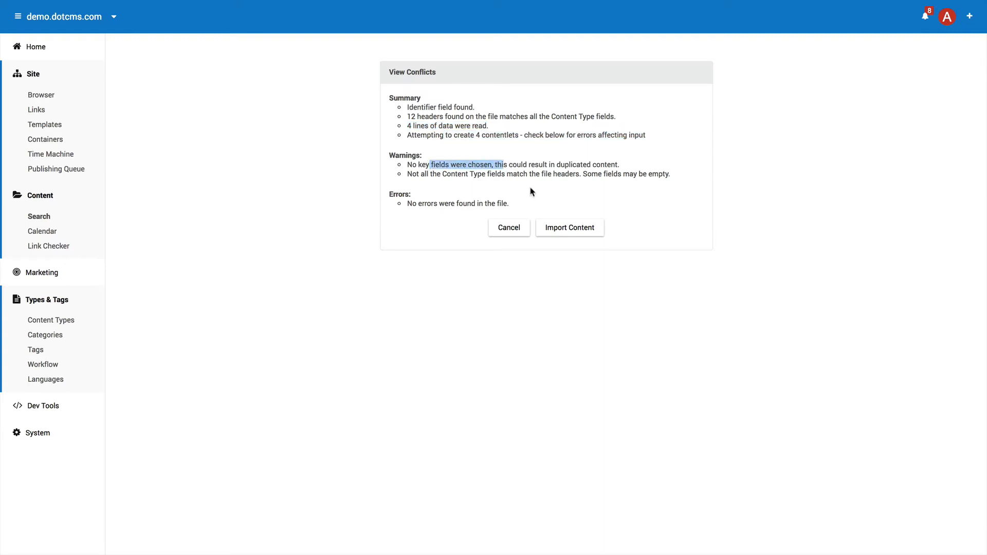
{"action": "left_click", "coordinate": [497, 164]}
{"action": "left_click_drag", "start_coordinate": [433, 166], "coordinate": [530, 168]}
{"action": "left_click_drag", "start_coordinate": [414, 108], "coordinate": [476, 109]}
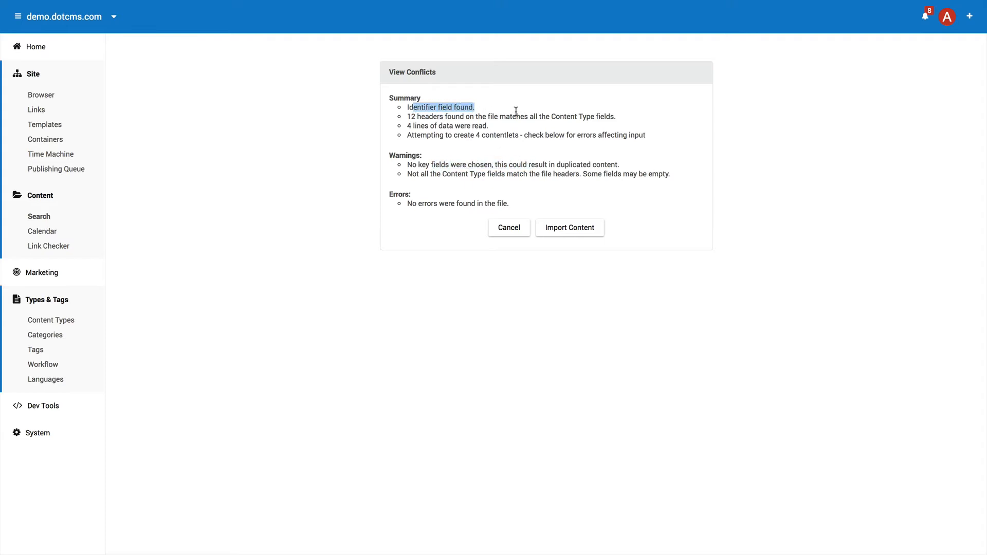
{"action": "left_click_drag", "start_coordinate": [438, 175], "coordinate": [649, 175]}
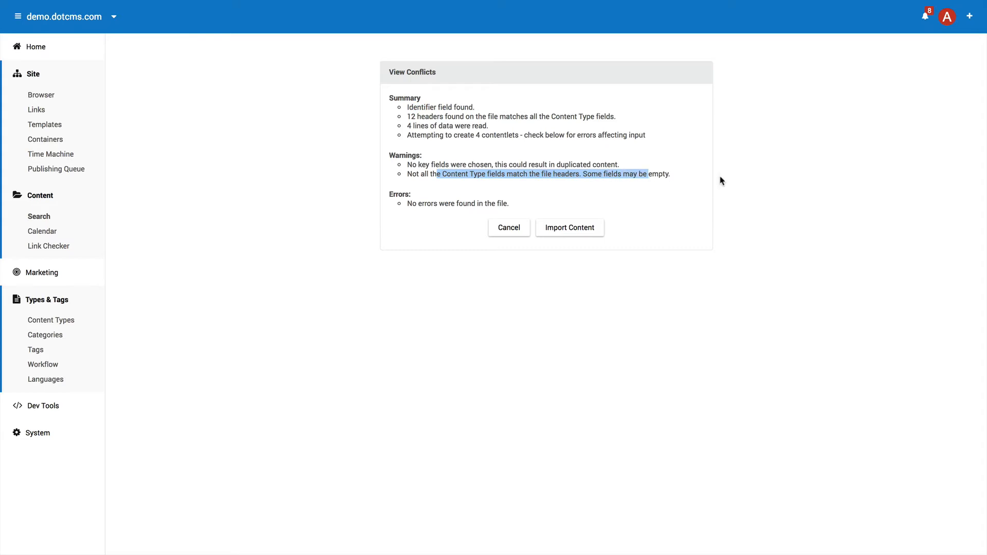
{"action": "left_click_drag", "start_coordinate": [675, 180], "coordinate": [406, 174]}
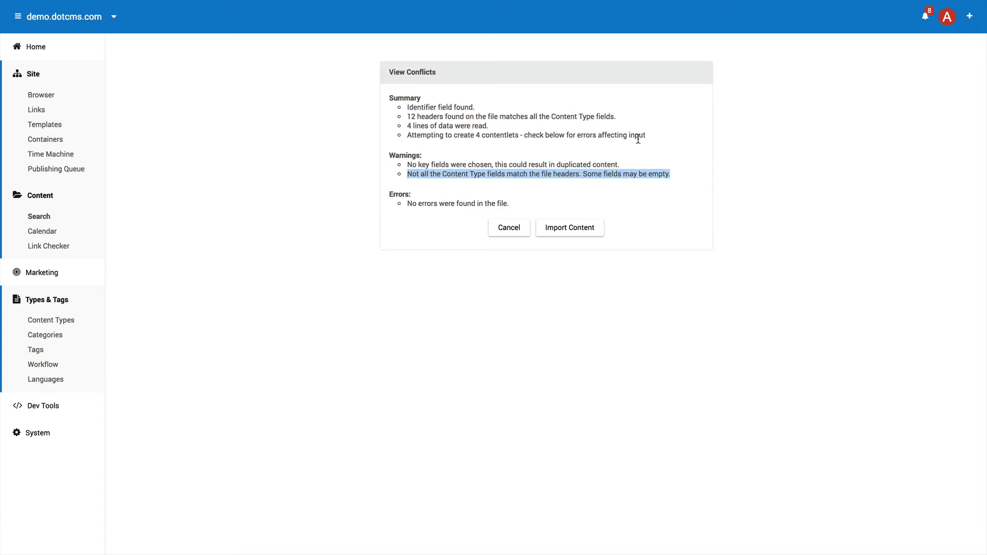
{"action": "left_click", "coordinate": [612, 194]}
{"action": "left_click_drag", "start_coordinate": [507, 203], "coordinate": [405, 209]}
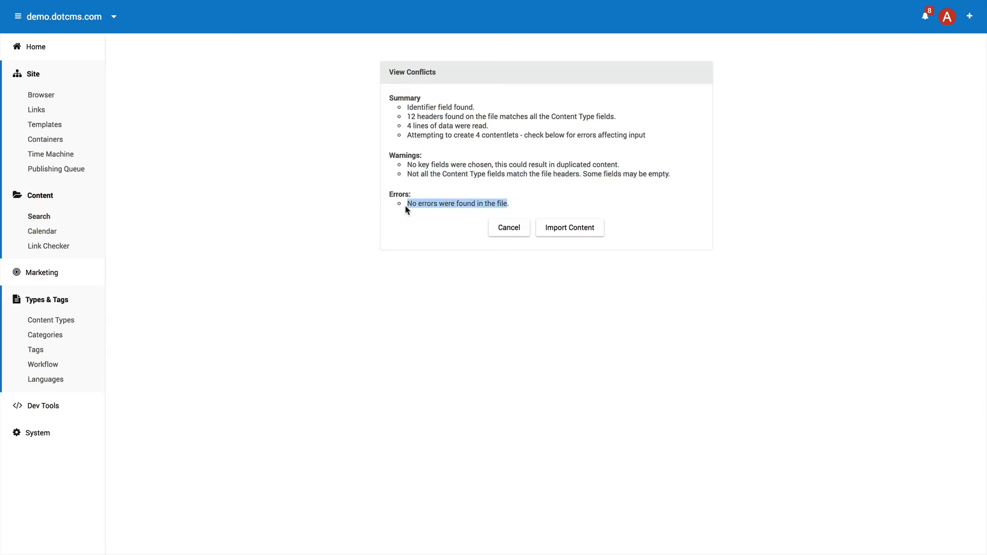
- Import the Spanish News content and finish importing to return to the content list
{"action": "left_click", "coordinate": [580, 228]}
{"action": "left_click", "coordinate": [610, 71]}
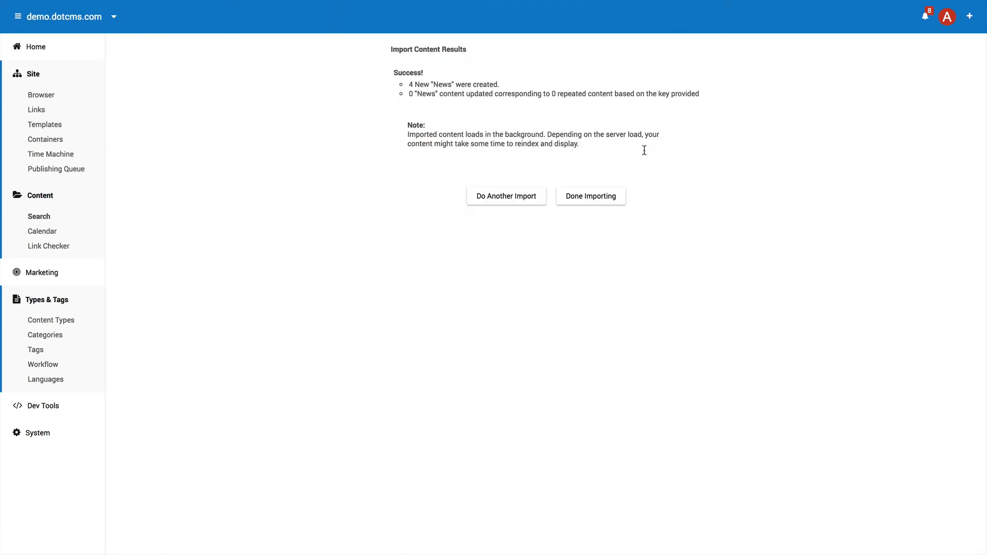
{"action": "left_click", "coordinate": [588, 200]}
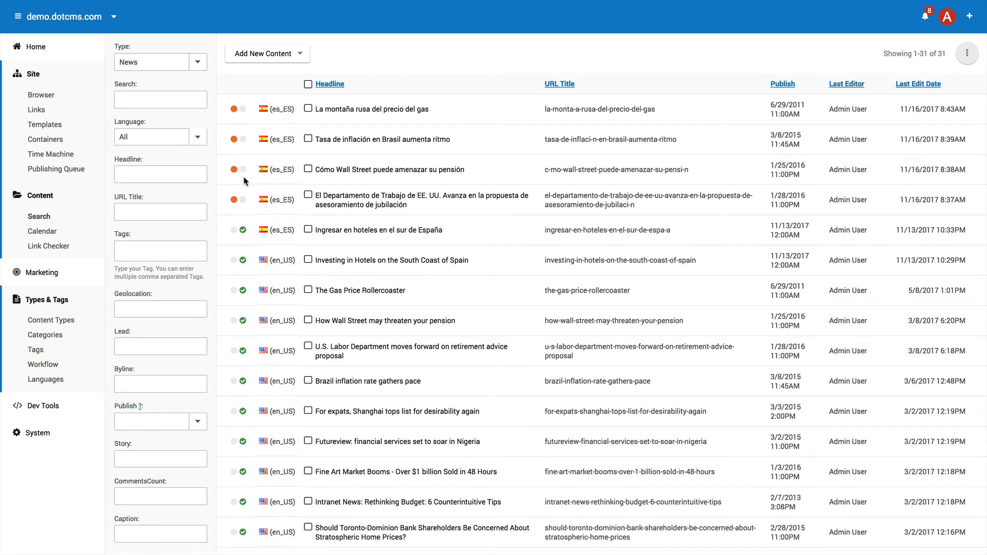
- Highlight The Gas Price Rollercoaster and its Spanish counterpart, La montaña rusa del precio del gas, in the News list
{"action": "left_click_drag", "start_coordinate": [144, 122], "coordinate": [105, 123]}
{"action": "left_click_drag", "start_coordinate": [448, 291], "coordinate": [314, 291]}
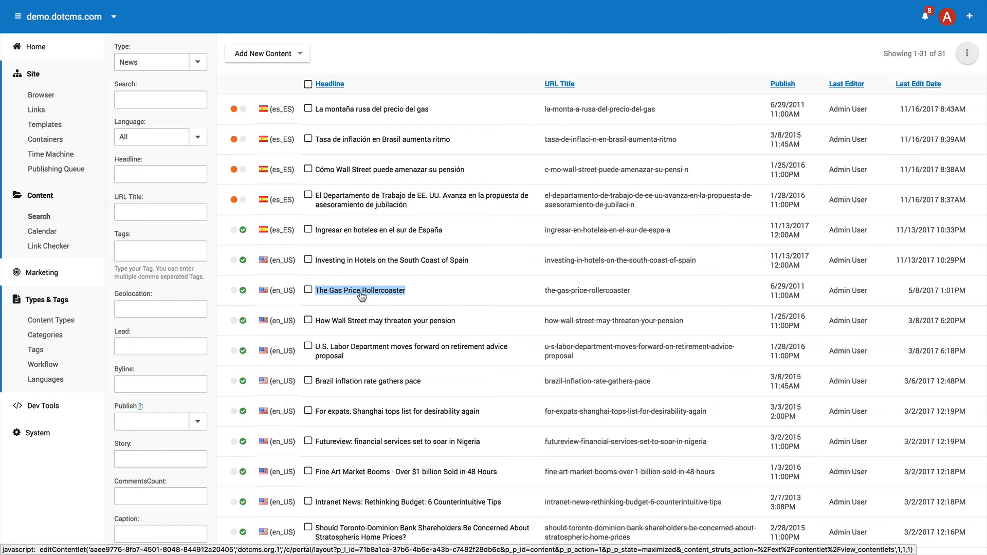
{"action": "left_click_drag", "start_coordinate": [436, 111], "coordinate": [315, 114]}
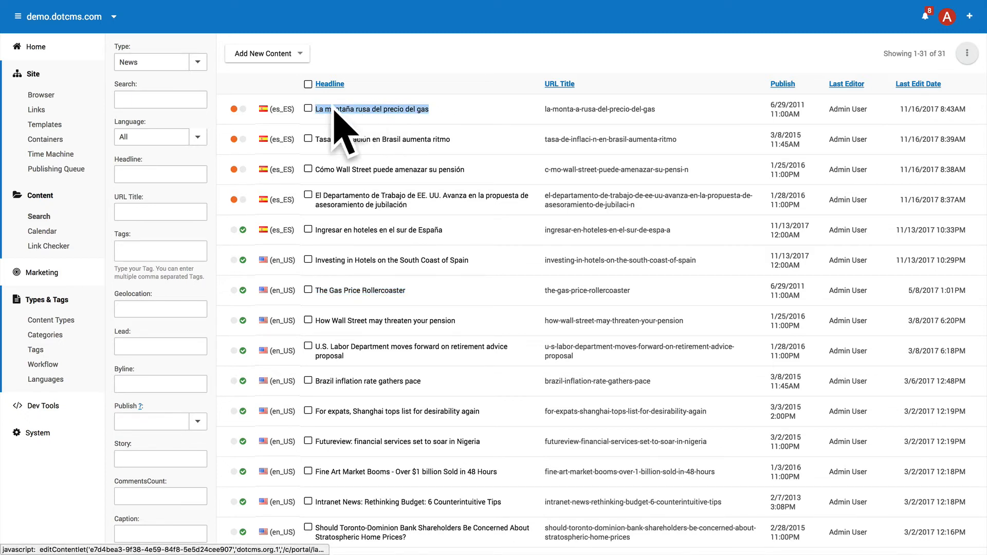
- Open The Gas Price Rollercoaster and switch the record to its Espanol (ES) version
{"action": "left_click", "coordinate": [412, 292]}
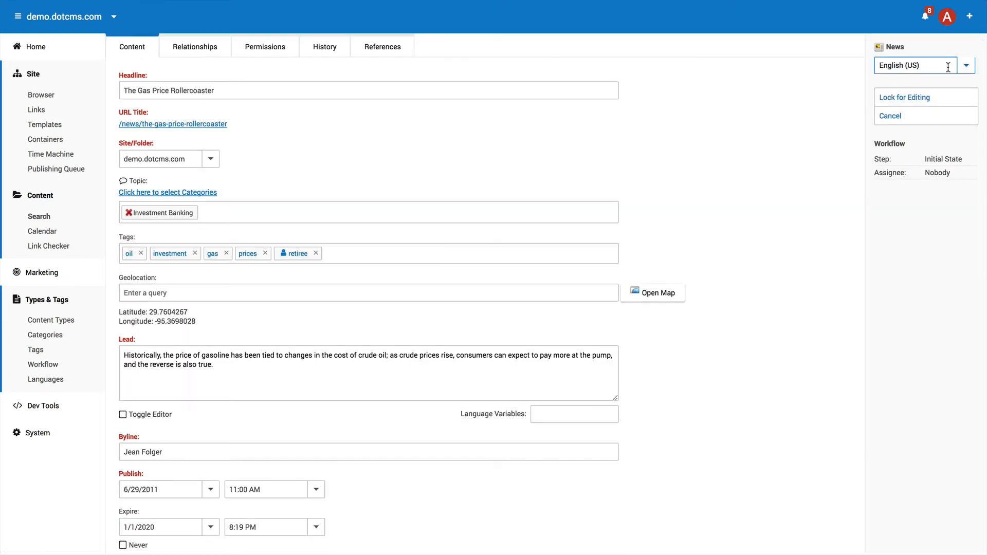
{"action": "left_click", "coordinate": [963, 66]}
{"action": "left_click", "coordinate": [906, 104]}
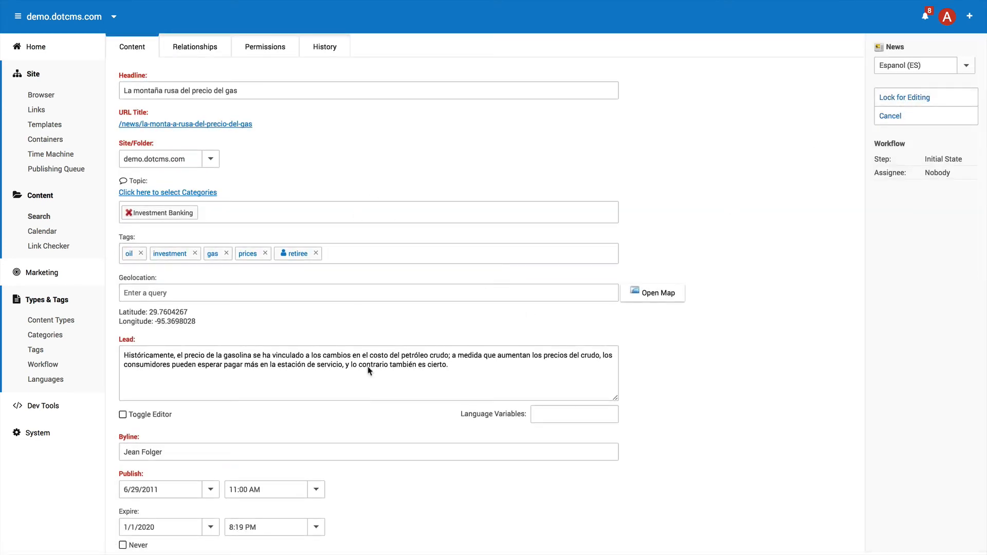
- Check the version history of La montaña rusa del precio del gas, then save and publish its Spanish version
{"action": "left_click", "coordinate": [329, 49]}
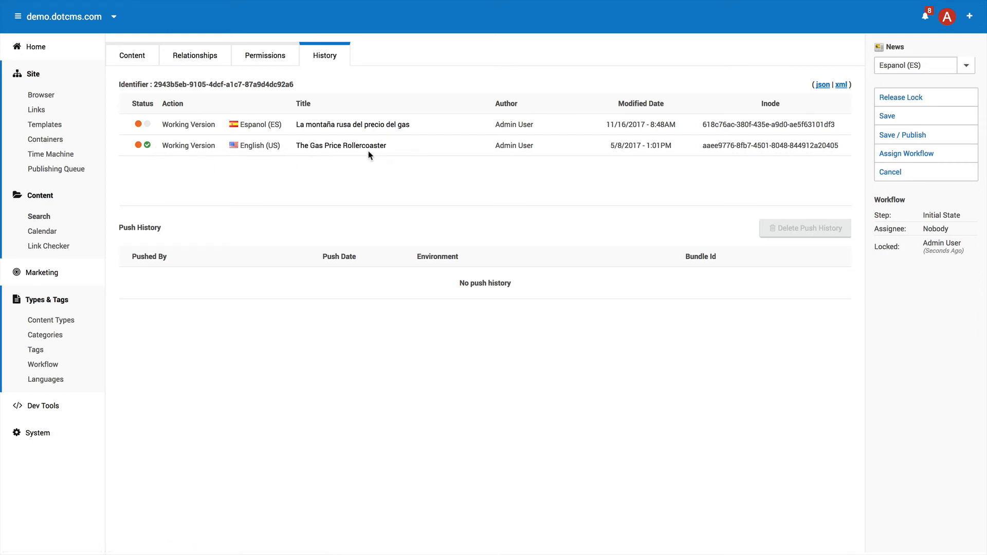
{"action": "left_click", "coordinate": [914, 136]}
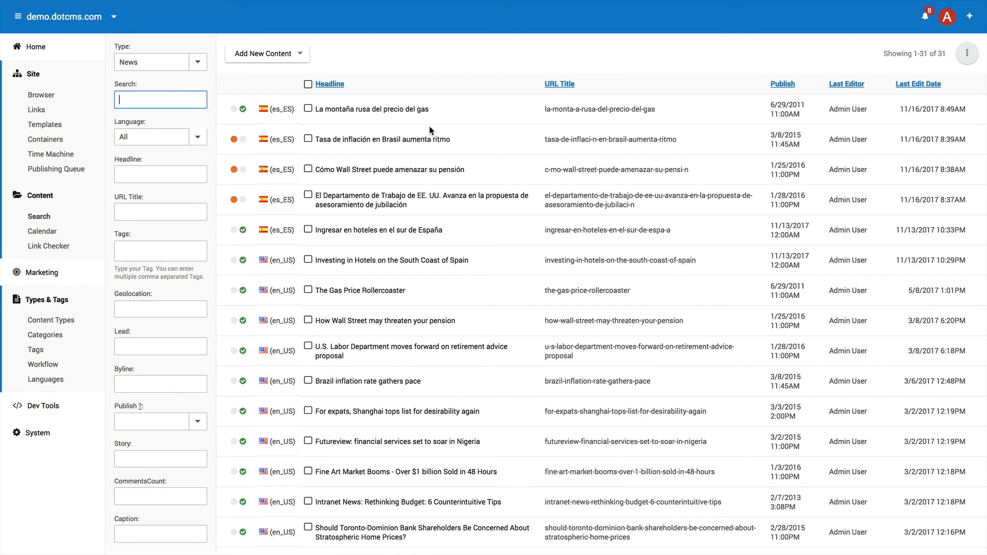
- Bulk-publish the three remaining unpublished Spanish News items, on Brazil's inflation rate, Wall Street pensions and the U.S. Labor Department
{"action": "left_click", "coordinate": [308, 139]}
{"action": "left_click", "coordinate": [308, 168]}
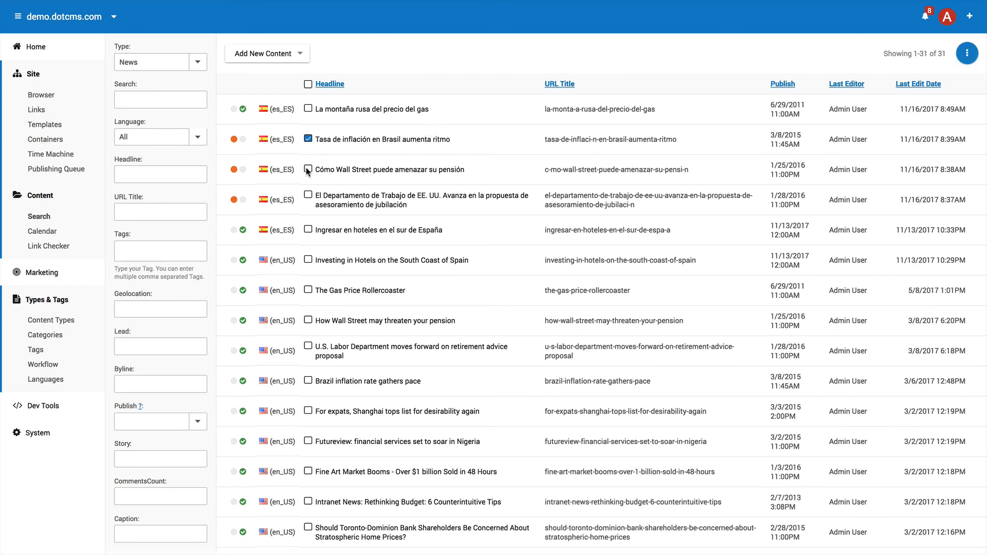
{"action": "left_click", "coordinate": [308, 194]}
{"action": "left_click", "coordinate": [960, 59]}
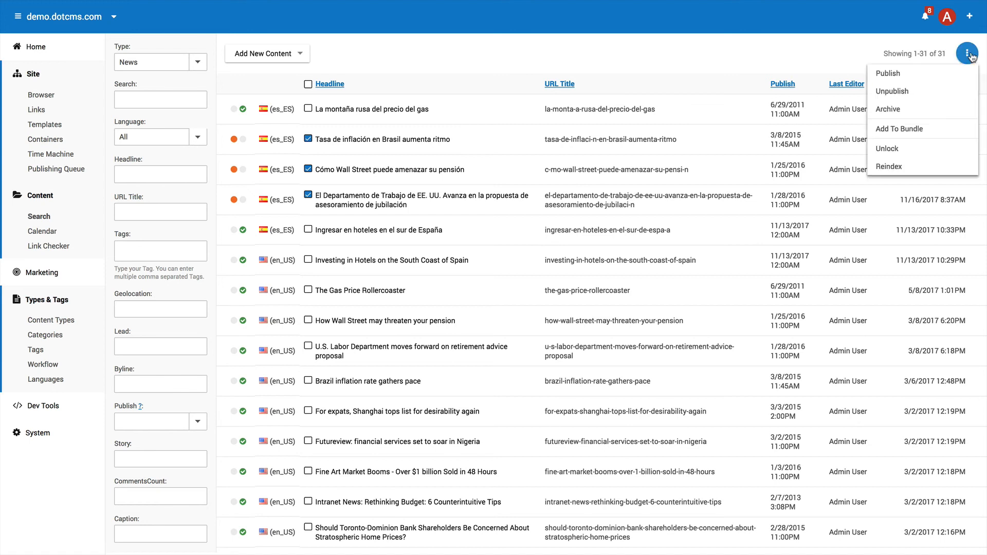
{"action": "left_click", "coordinate": [905, 77]}
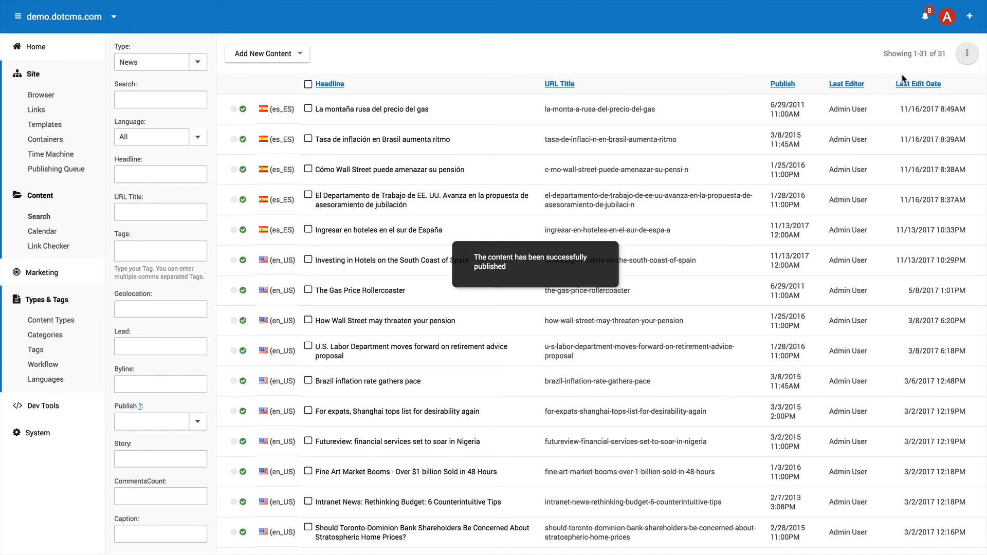
- Select all News content items on the page
{"action": "left_click", "coordinate": [309, 85]}
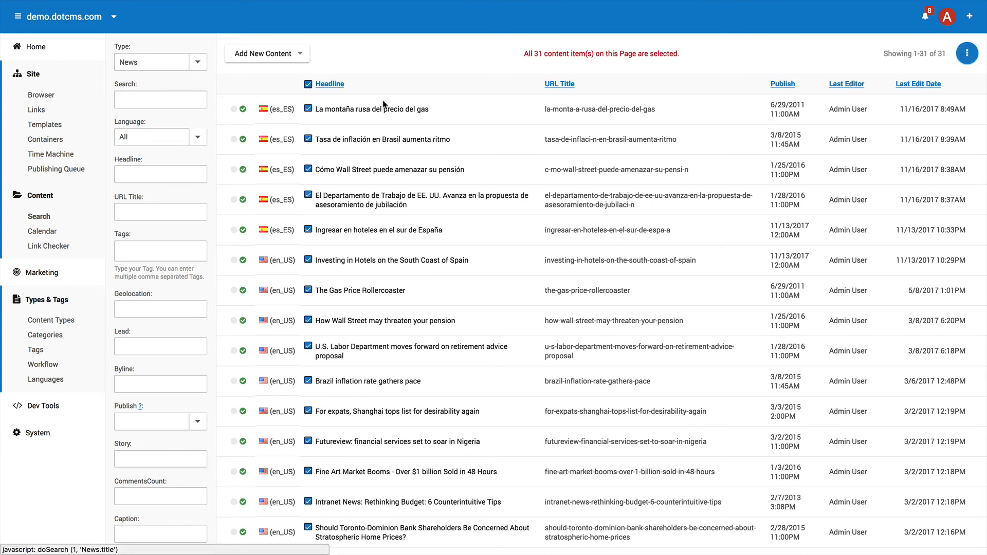